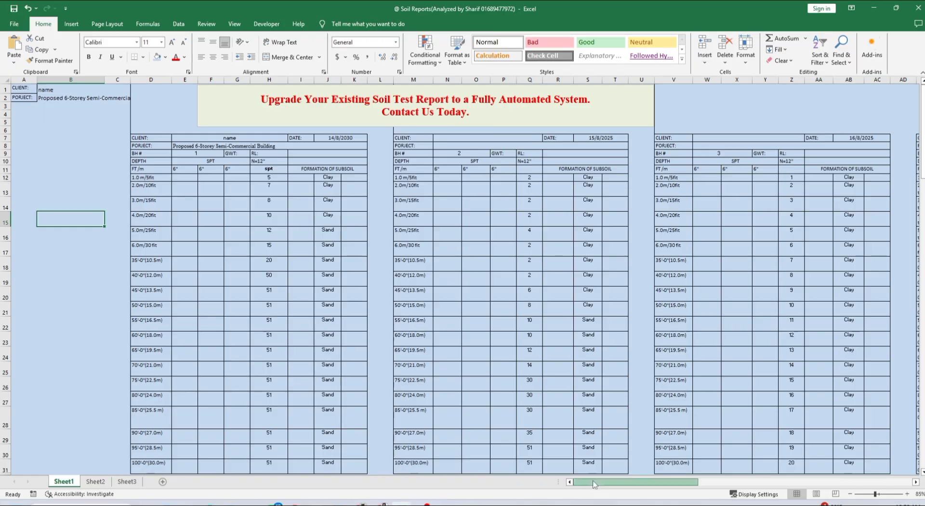
Review borehole 1's SPT values in column H, checking H16 and H12
{"action": "mouse_move", "coordinate": [597, 483]}
{"action": "left_mouse_down"}
{"action": "mouse_move", "coordinate": [836, 480]}
{"action": "mouse_move", "coordinate": [805, 492]}
{"action": "mouse_move", "coordinate": [587, 493]}
{"action": "left_mouse_up"}
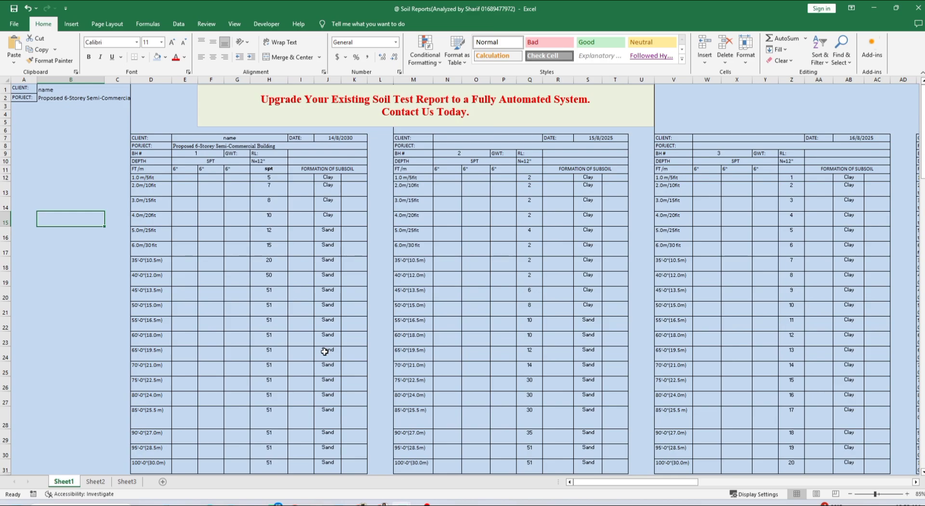
{"action": "left_click_drag", "start_coordinate": [273, 178], "coordinate": [270, 463]}
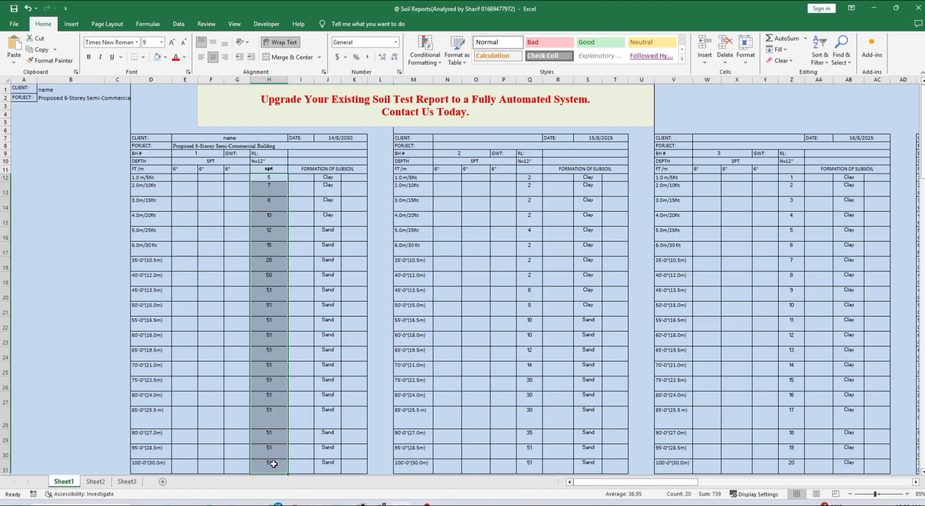
{"action": "left_click_drag", "start_coordinate": [269, 197], "coordinate": [268, 176]}
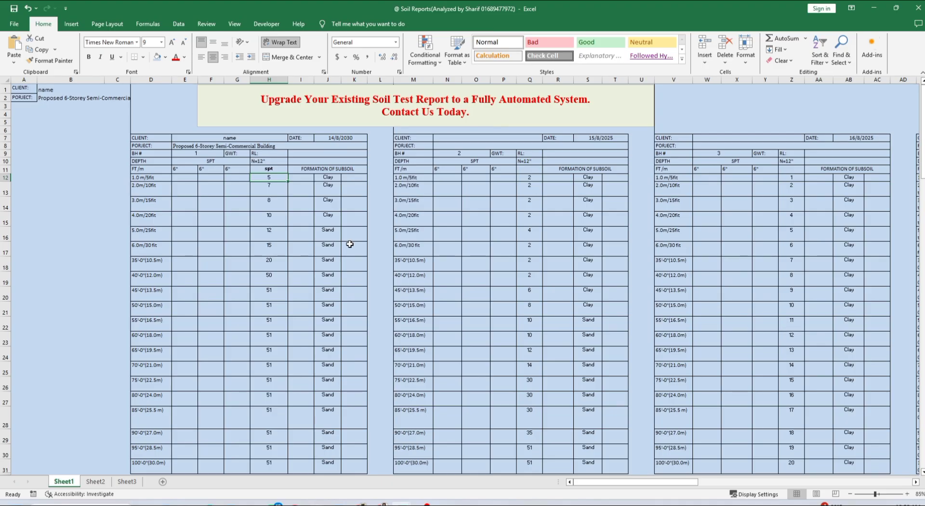
{"action": "left_click", "coordinate": [266, 228]}
{"action": "left_click", "coordinate": [272, 178]}
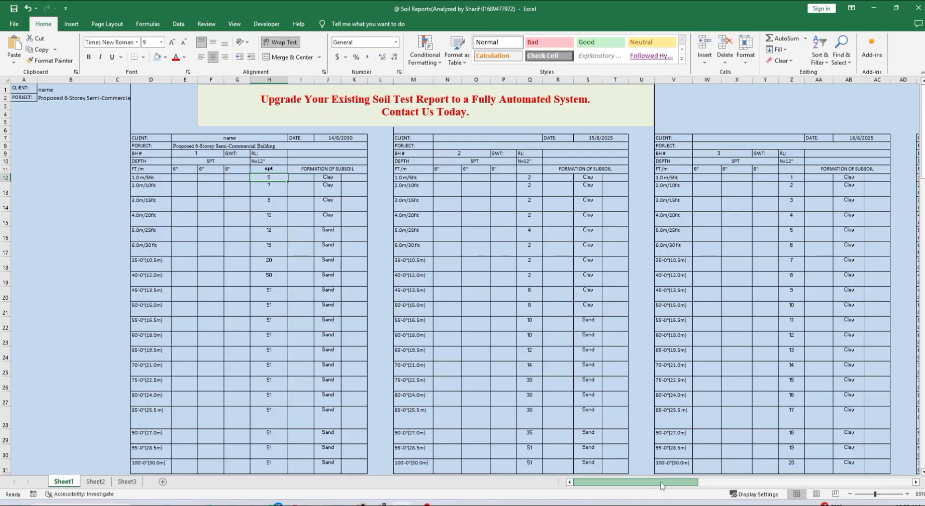
{"action": "left_click_drag", "start_coordinate": [665, 482], "coordinate": [641, 490]}
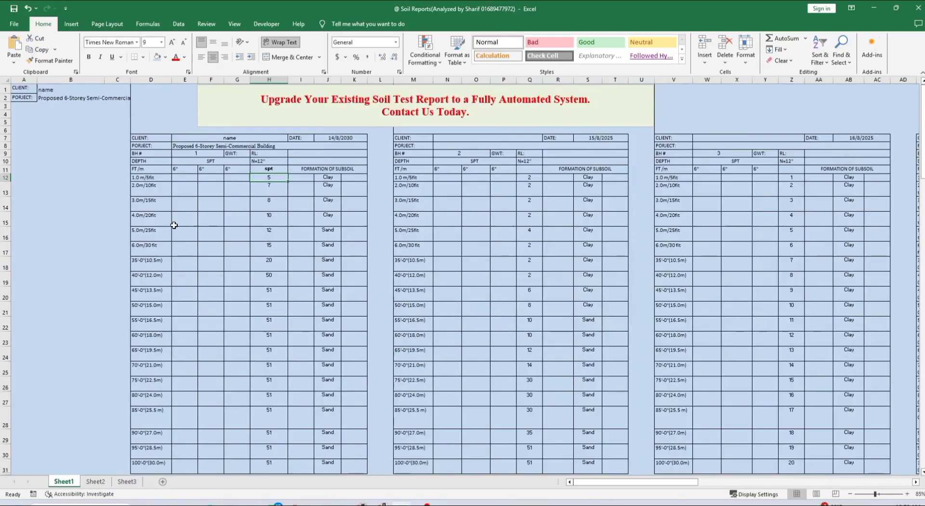
{"action": "left_click", "coordinate": [70, 186]}
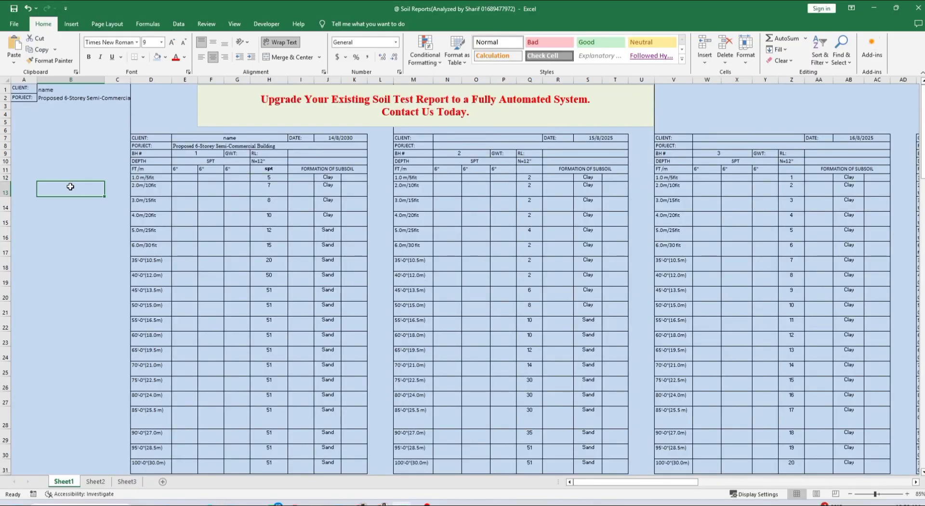
Enter the client's full name in cell B1
{"action": "left_click", "coordinate": [75, 91]}
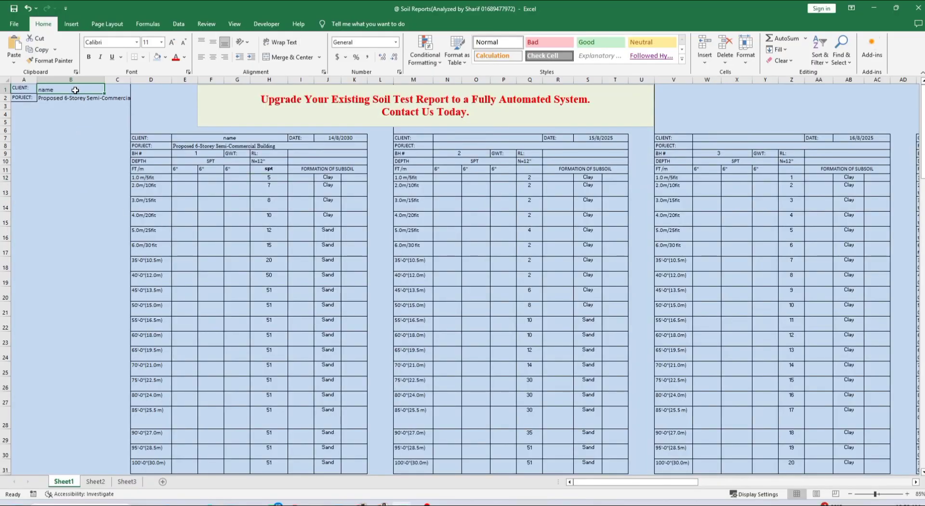
{"action": "type", "text": "m"}
{"action": "key", "text": "BackSpace"}
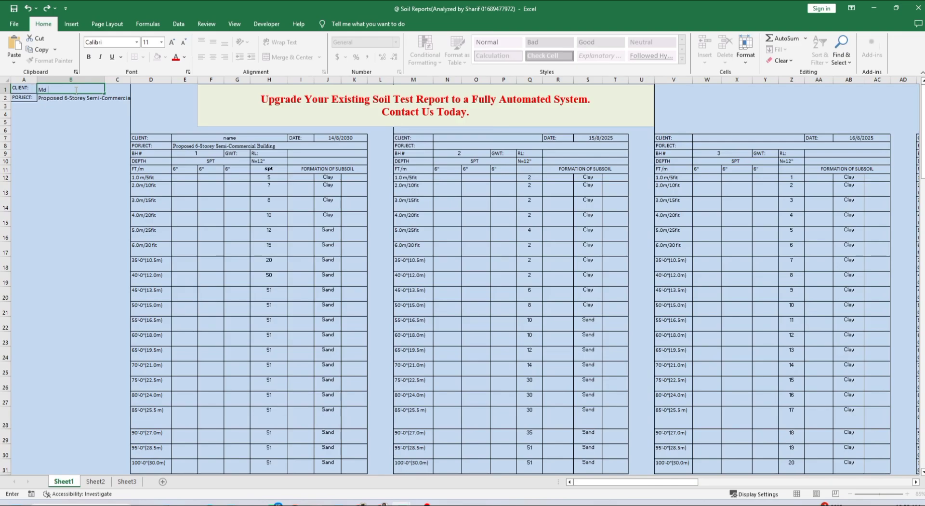
{"action": "left_click", "coordinate": [72, 148]}
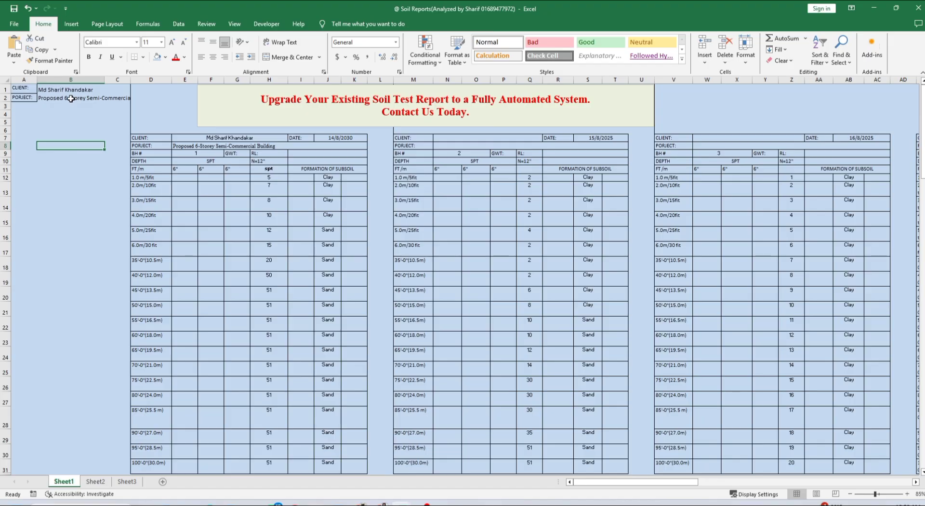
Change the project description in B2 from 6-Storey to 5-Storey
{"action": "double_click", "coordinate": [70, 99]}
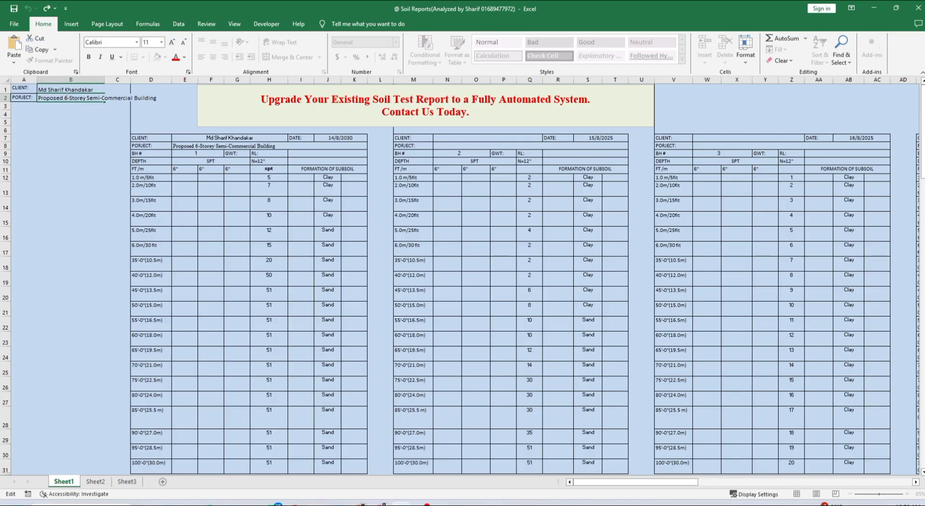
{"action": "left_click_drag", "start_coordinate": [65, 98], "coordinate": [68, 98]}
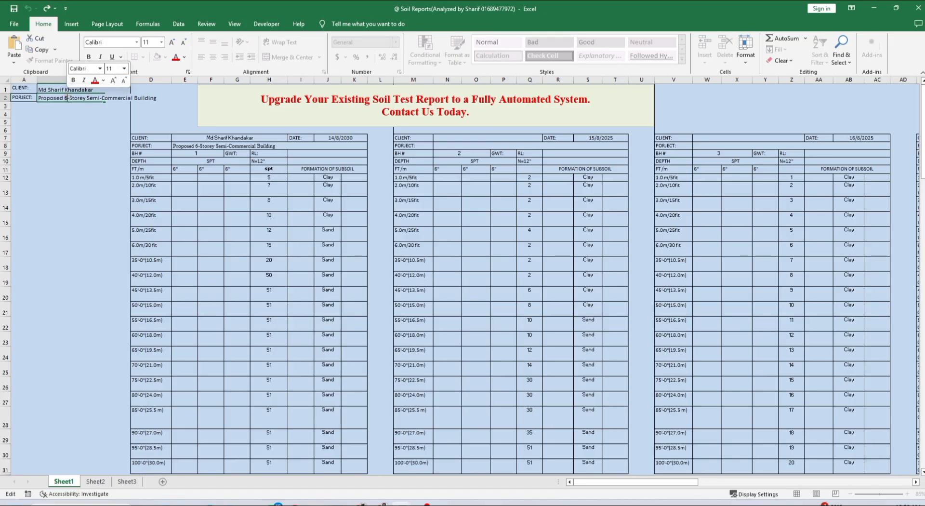
{"action": "type", "text": "5"}
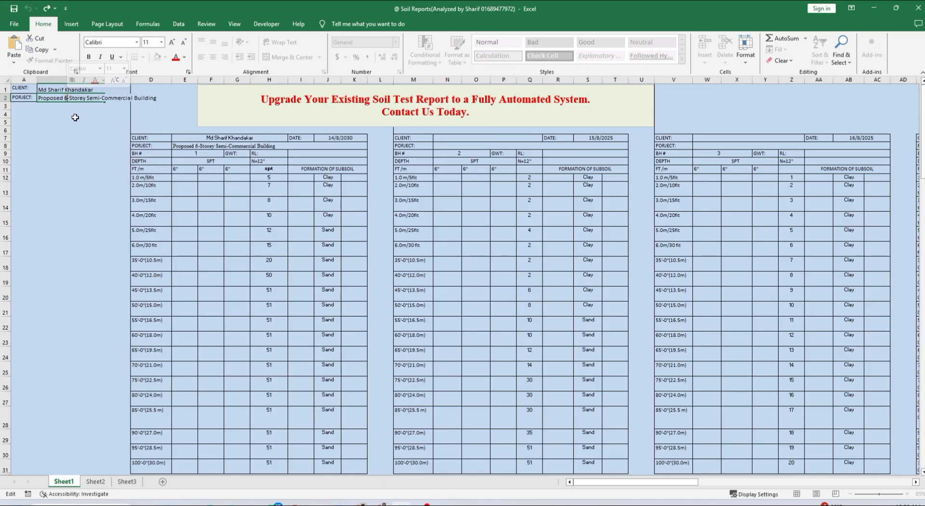
{"action": "left_click", "coordinate": [76, 123]}
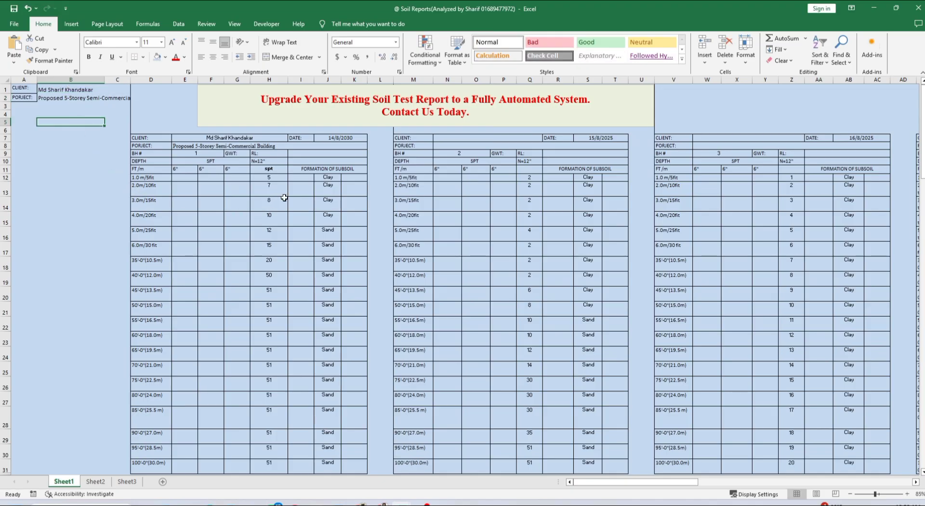
Fill Clay down borehole 1's soil types from J12 to J19
{"action": "left_click", "coordinate": [330, 179]}
{"action": "left_click_drag", "start_coordinate": [341, 183], "coordinate": [344, 285]}
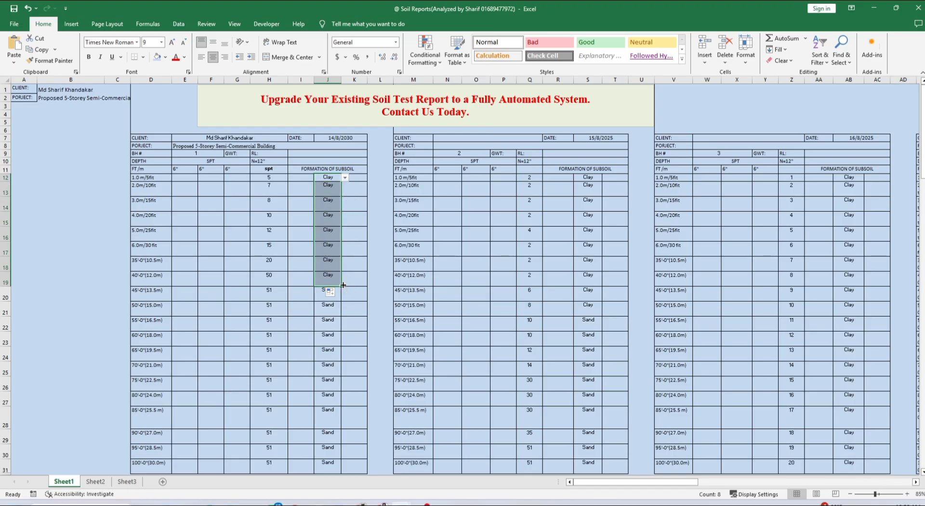
{"action": "left_click", "coordinate": [332, 322]}
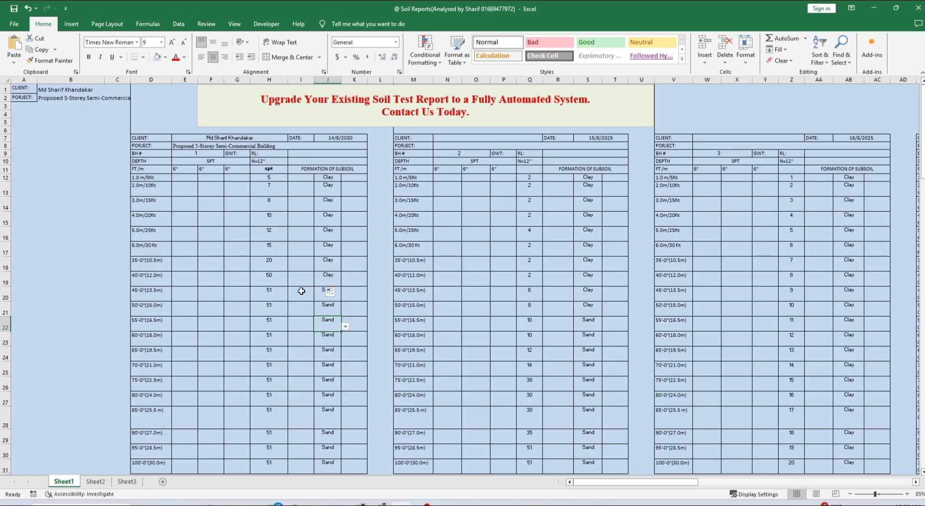
Enter SPT values 21, 35, 40, 45 and 50 in H19:H23
{"action": "left_click", "coordinate": [274, 276]}
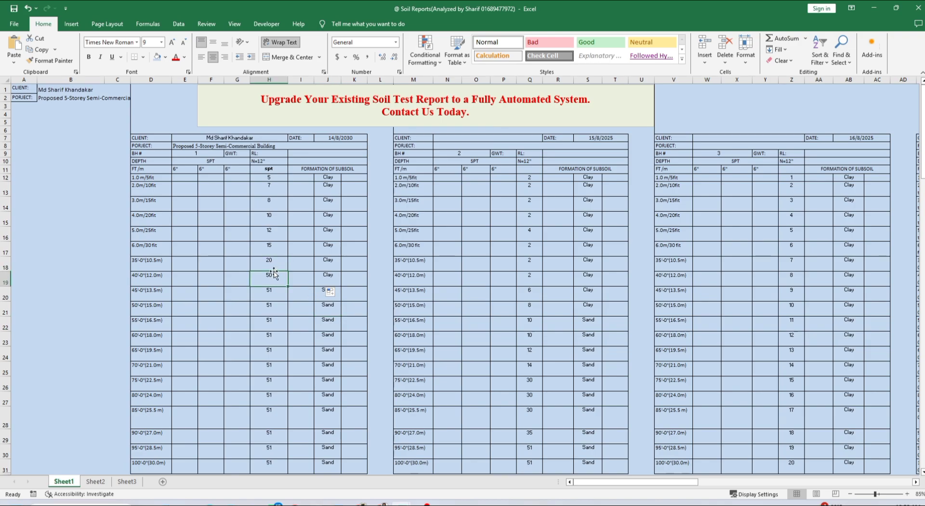
{"action": "left_click", "coordinate": [274, 265]}
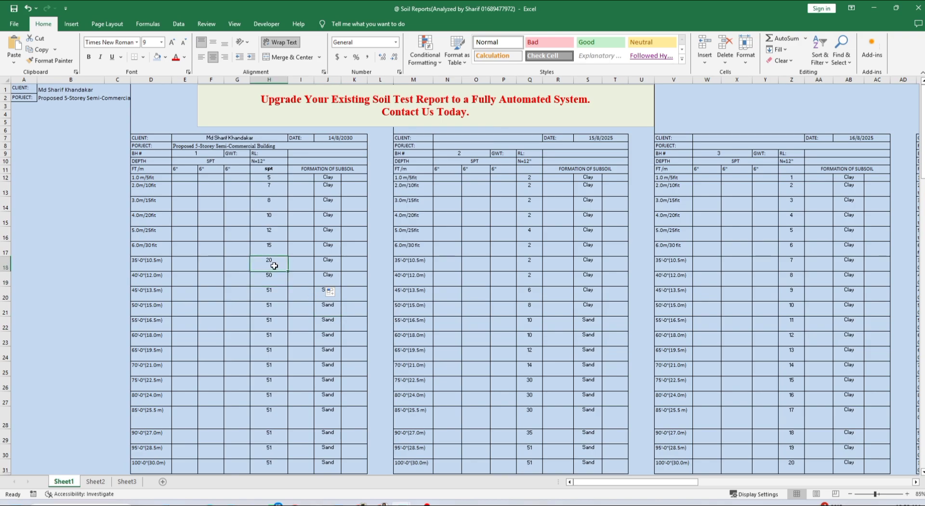
{"action": "key", "text": "Down"}
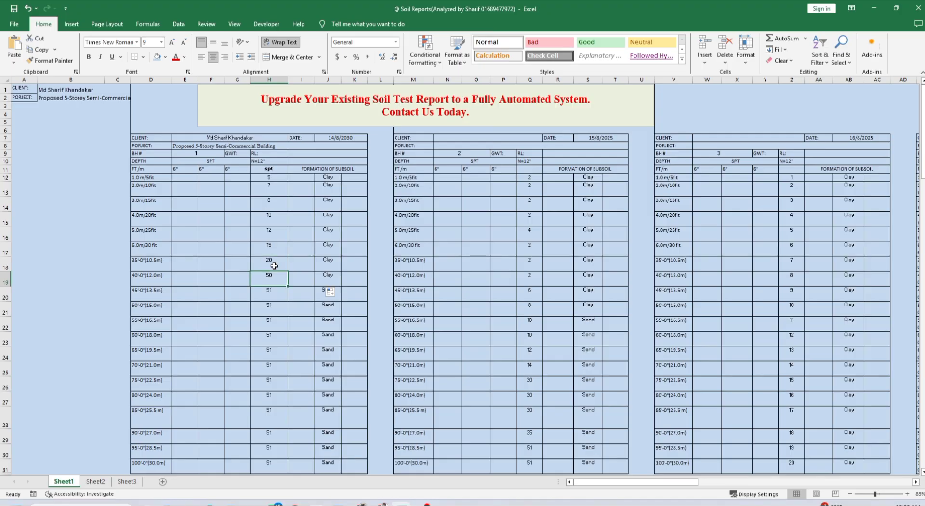
{"action": "type", "text": "21"}
{"action": "key", "text": "Return"}
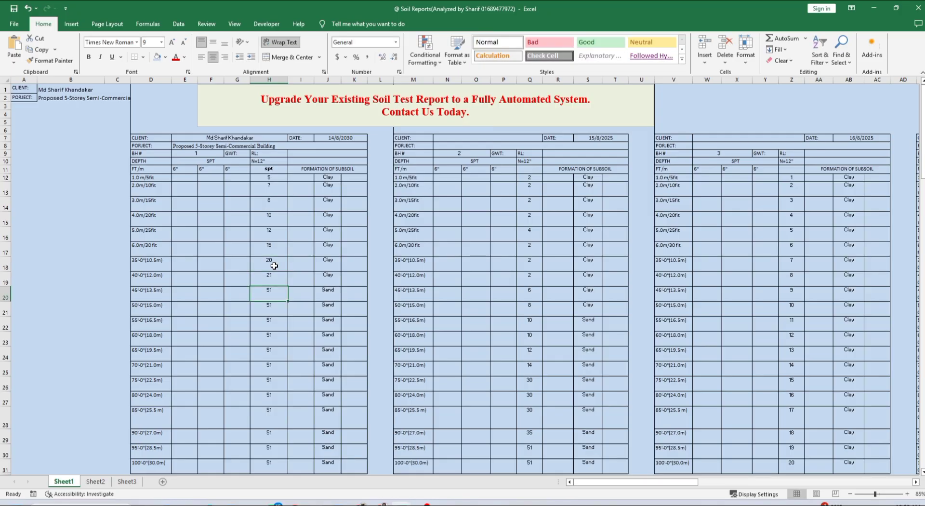
{"action": "type", "text": "35"}
{"action": "key", "text": "Return"}
{"action": "type", "text": "40"}
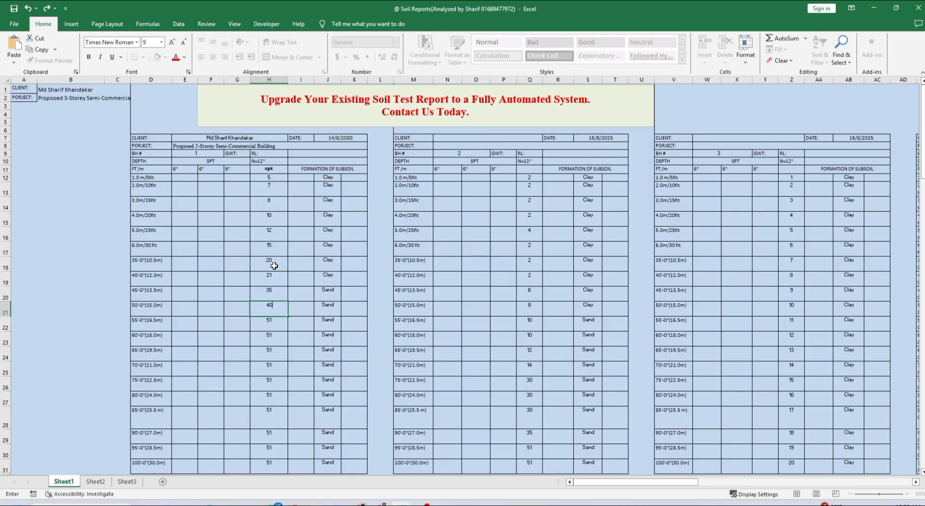
{"action": "key", "text": "Return"}
{"action": "key", "text": "BackSpace"}
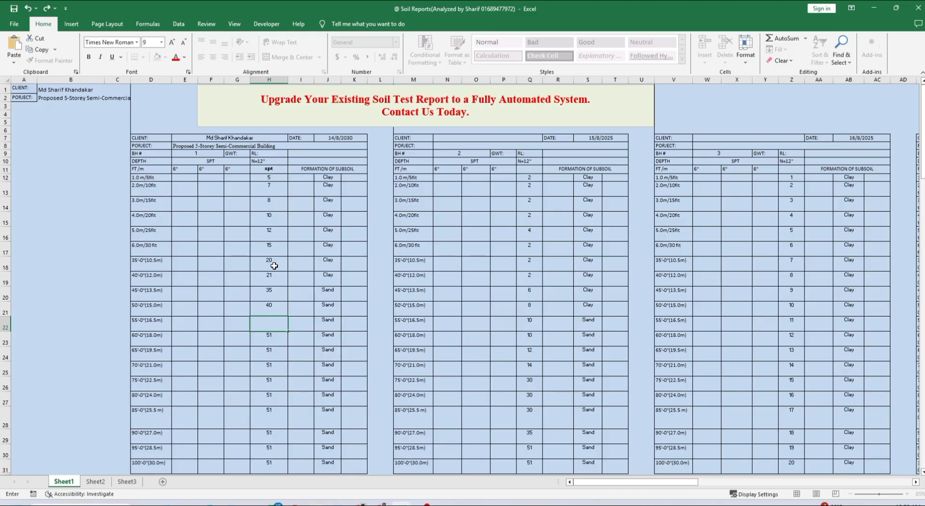
{"action": "type", "text": "45"}
{"action": "key", "text": "Return"}
{"action": "type", "text": "50"}
{"action": "key", "text": "Return"}
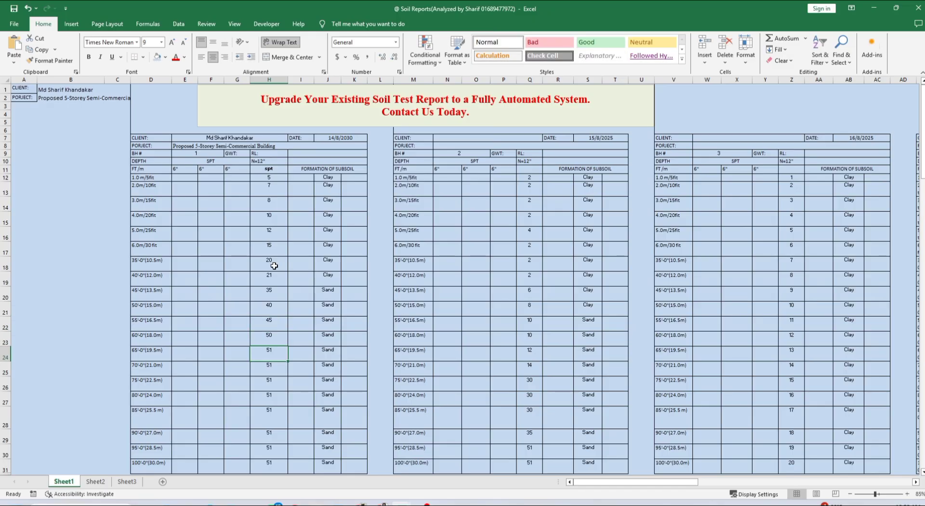
{"action": "left_click", "coordinate": [277, 236]}
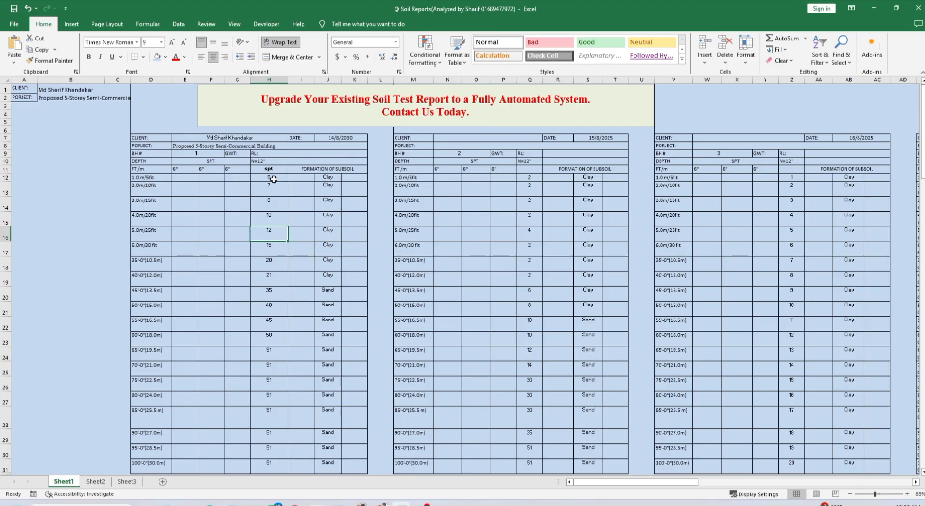
{"action": "left_click_drag", "start_coordinate": [273, 179], "coordinate": [270, 386]}
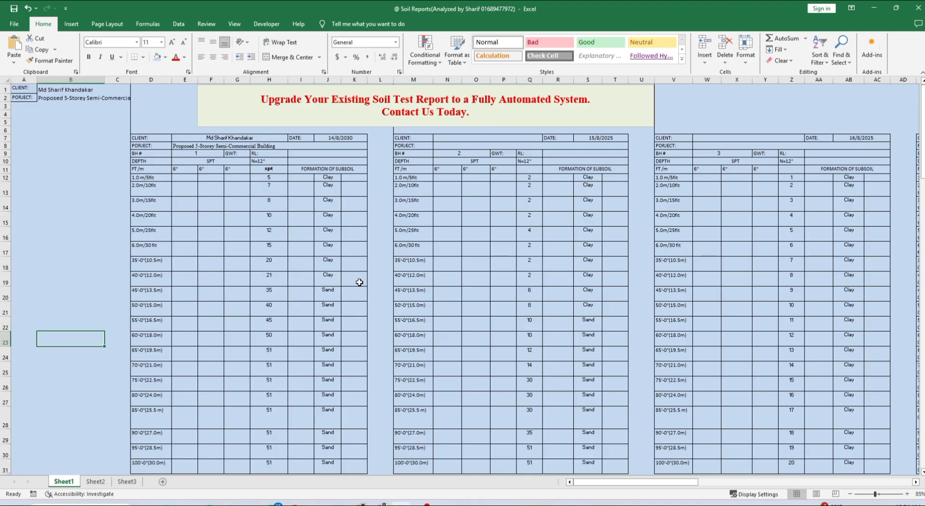
{"action": "scroll", "coordinate": [112, 370], "scroll_direction": "down", "scroll_amount": 5}
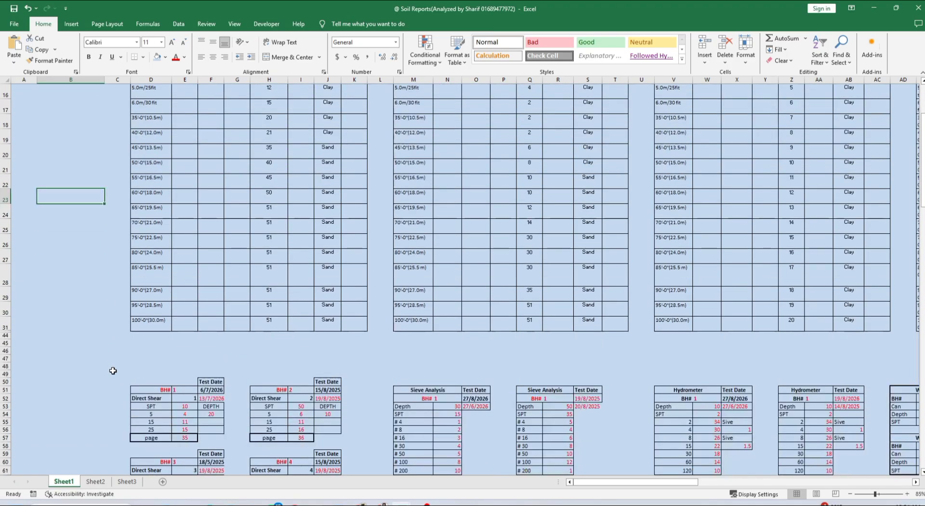
{"action": "scroll", "coordinate": [113, 370], "scroll_direction": "down", "scroll_amount": 6}
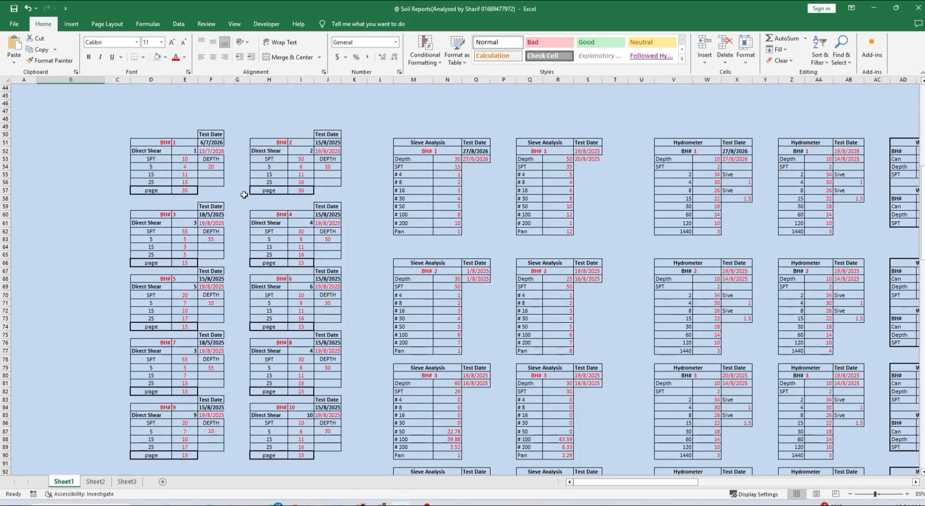
{"action": "left_click_drag", "start_coordinate": [595, 483], "coordinate": [567, 491]}
{"action": "left_click_drag", "start_coordinate": [651, 484], "coordinate": [715, 429]}
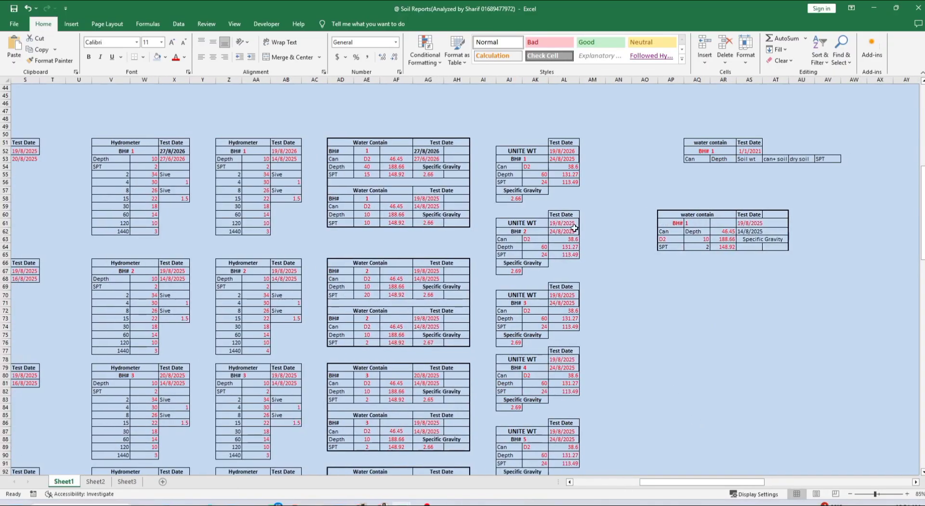
{"action": "left_click_drag", "start_coordinate": [753, 484], "coordinate": [683, 482]}
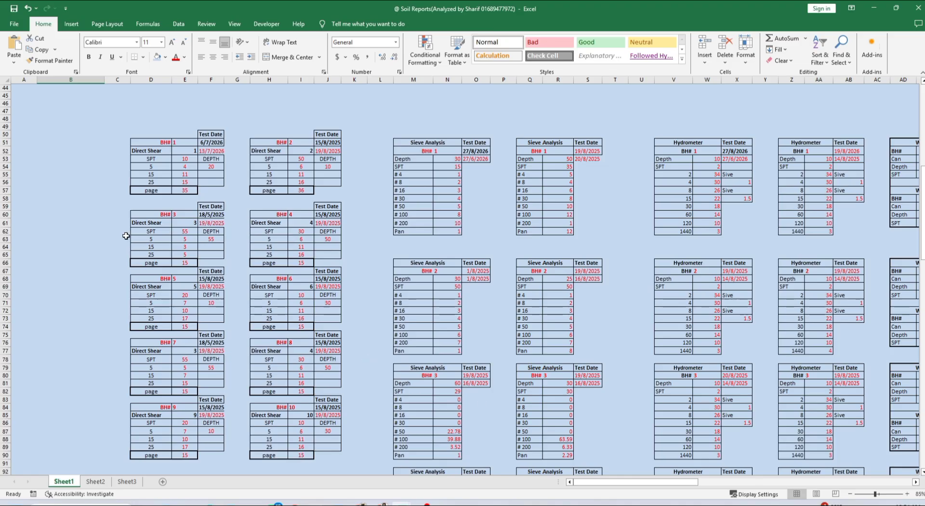
{"action": "left_click", "coordinate": [93, 237]}
{"action": "scroll", "coordinate": [188, 180], "scroll_direction": "up", "scroll_amount": 3}
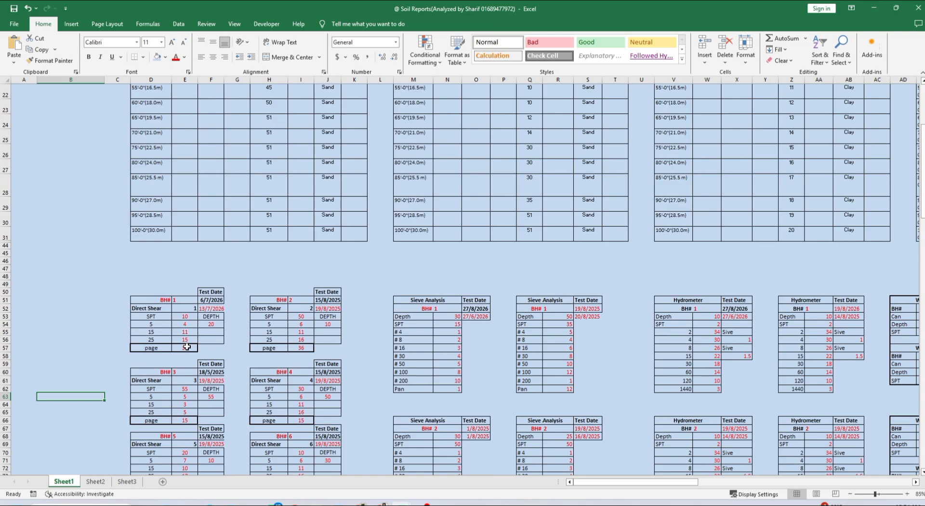
Restore Soil Reports and stretch it to full height beside the Client Report window
{"action": "left_click", "coordinate": [896, 9]}
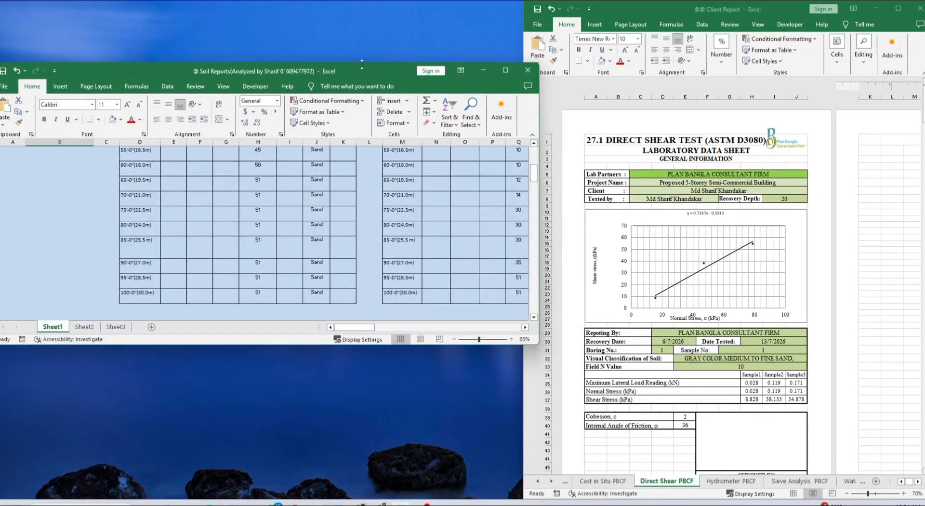
{"action": "left_click_drag", "start_coordinate": [365, 62], "coordinate": [363, 3]}
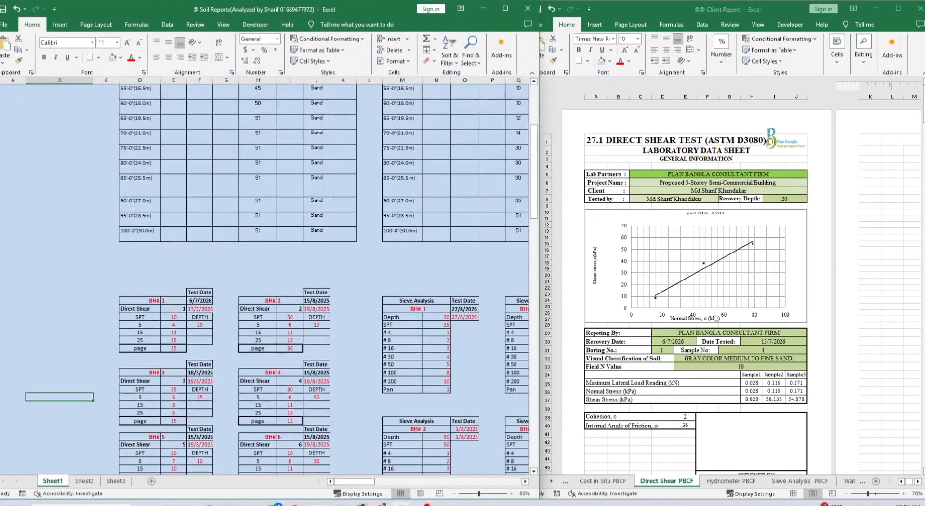
{"action": "left_click", "coordinate": [853, 240]}
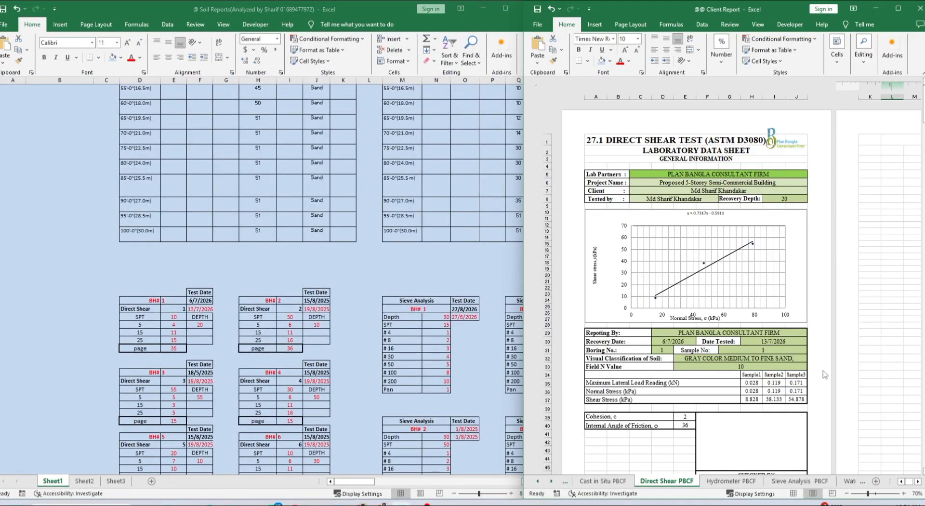
{"action": "left_click", "coordinate": [870, 341]}
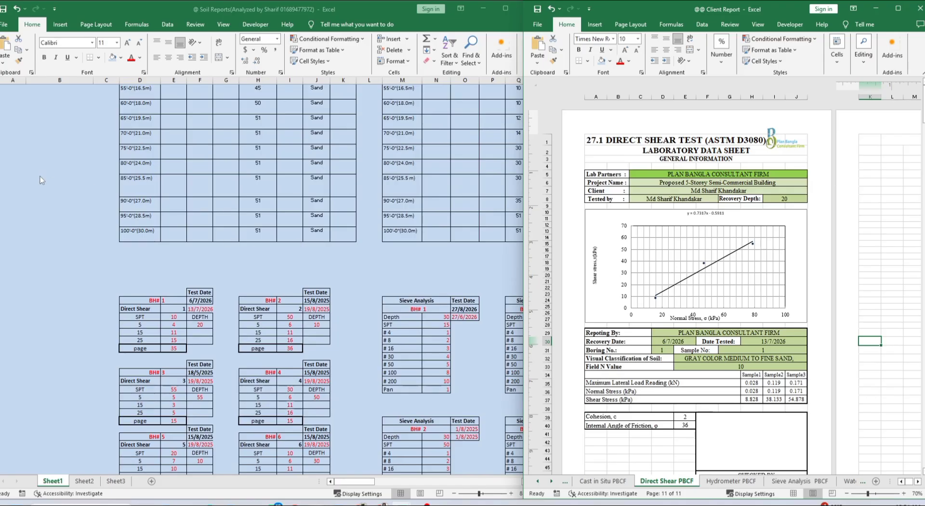
{"action": "left_click", "coordinate": [73, 212]}
{"action": "scroll", "coordinate": [73, 212], "scroll_direction": "up", "scroll_amount": 7}
{"action": "left_click", "coordinate": [86, 90]}
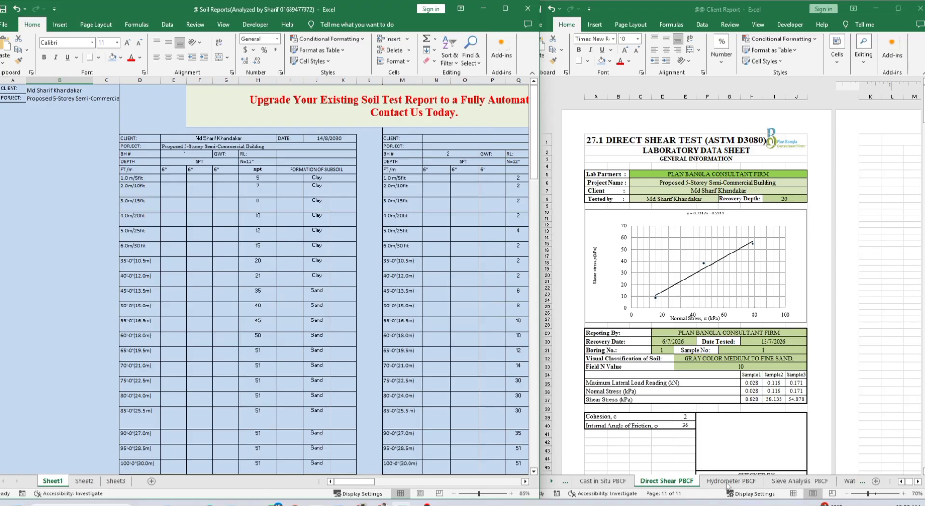
Scroll Sheet1 to BH#1's direct shear block and select its SPT value 10
{"action": "scroll", "coordinate": [823, 365], "scroll_direction": "down", "scroll_amount": 6}
{"action": "scroll", "coordinate": [340, 331], "scroll_direction": "down", "scroll_amount": 10}
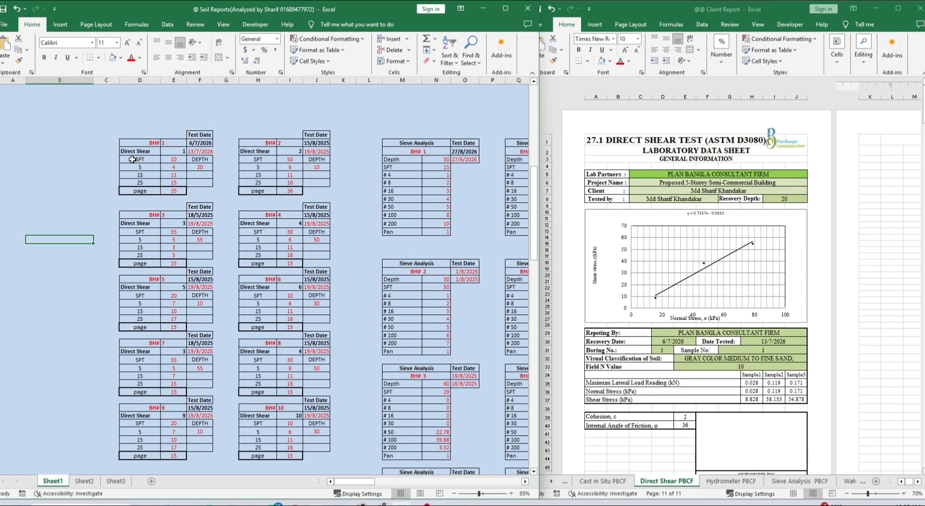
{"action": "mouse_move", "coordinate": [352, 482]}
{"action": "left_mouse_down"}
{"action": "mouse_move", "coordinate": [398, 485]}
{"action": "mouse_move", "coordinate": [354, 484]}
{"action": "left_mouse_up"}
{"action": "left_click", "coordinate": [73, 173]}
{"action": "scroll", "coordinate": [83, 196], "scroll_direction": "up", "scroll_amount": 5}
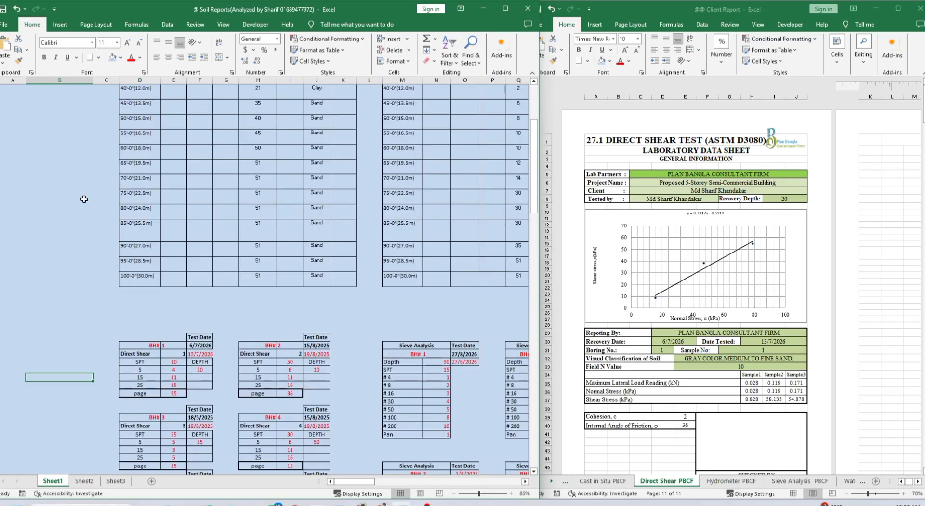
{"action": "left_click", "coordinate": [178, 362]}
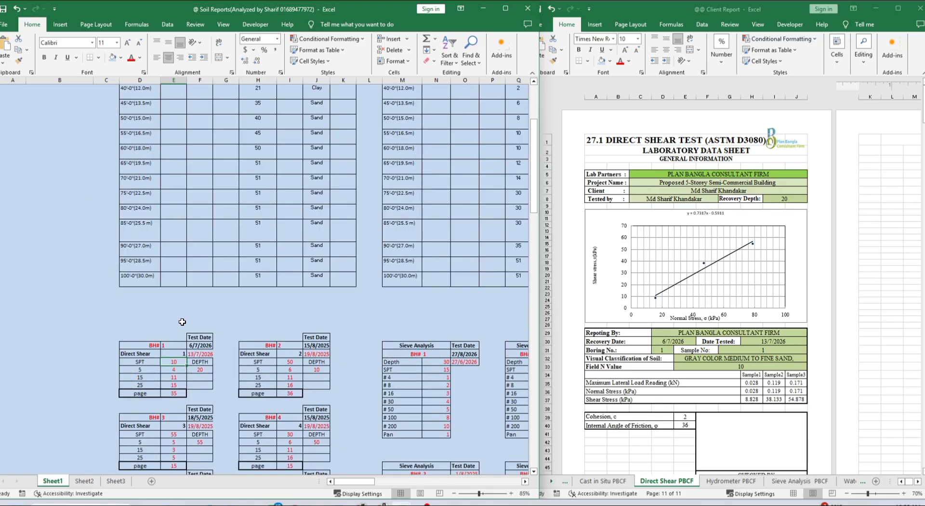
{"action": "scroll", "coordinate": [251, 223], "scroll_direction": "up", "scroll_amount": 2}
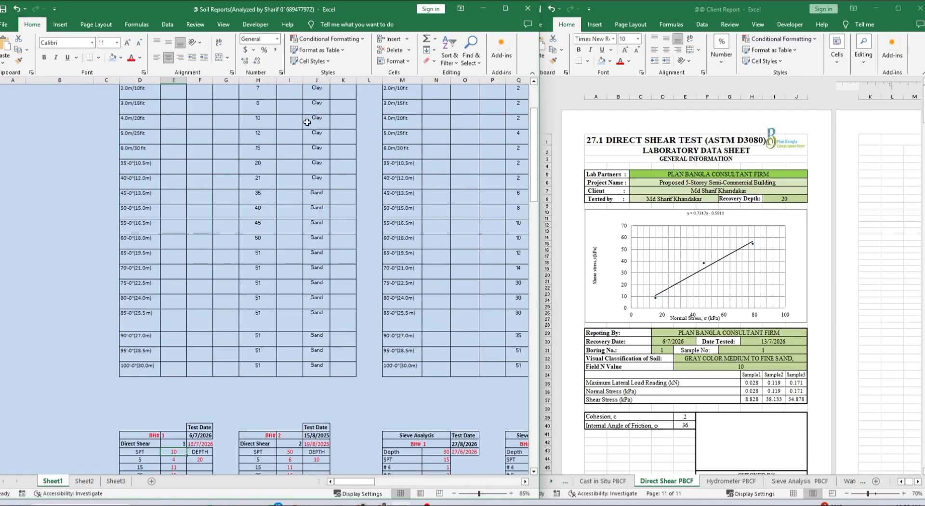
{"action": "scroll", "coordinate": [292, 146], "scroll_direction": "up", "scroll_amount": 1}
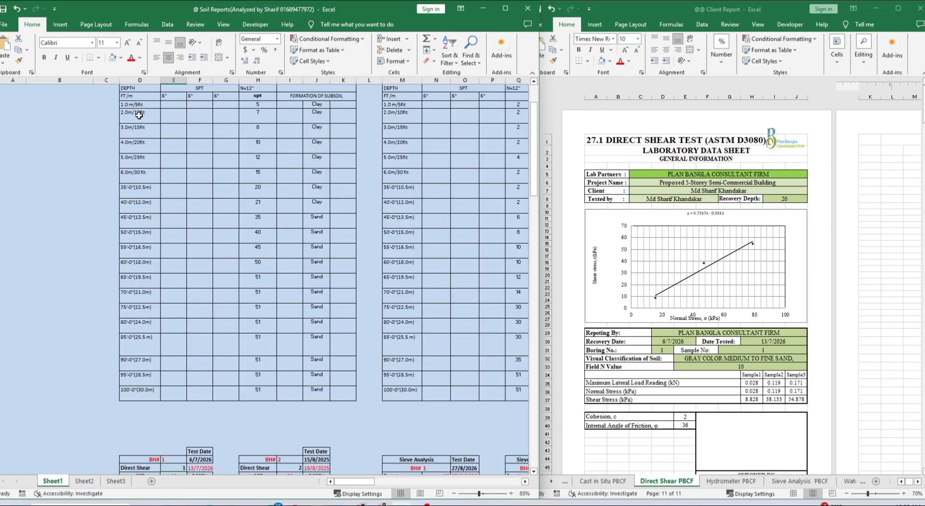
Set BH#1's 4.0m soil type to Sand and fill it down the deeper depths
{"action": "left_click", "coordinate": [319, 145]}
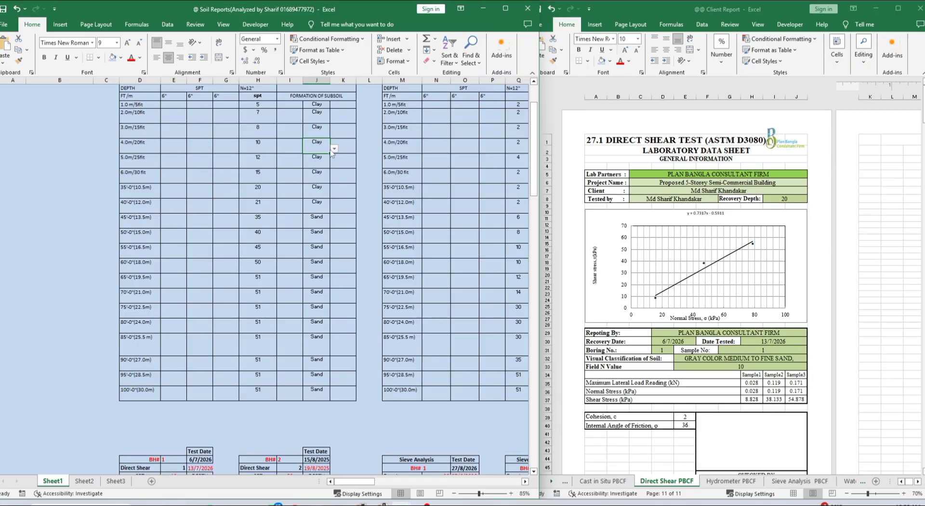
{"action": "left_click", "coordinate": [334, 149]}
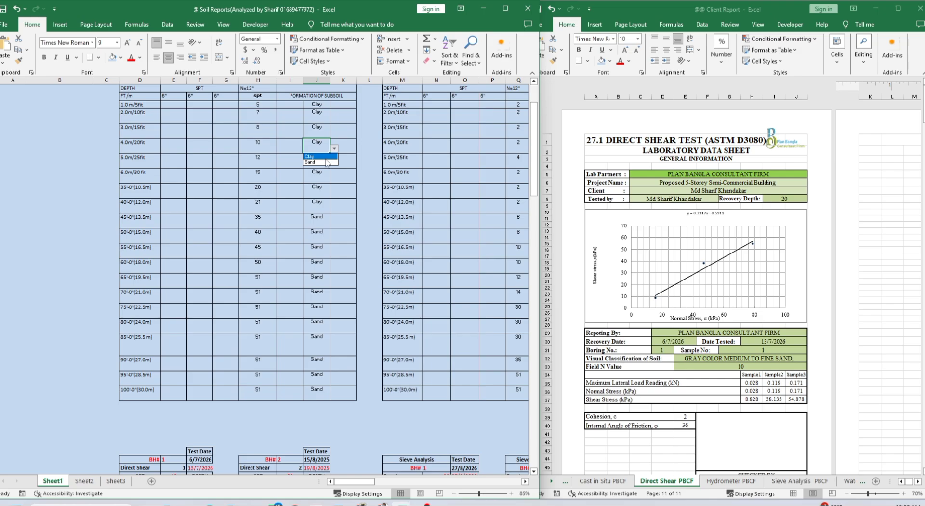
{"action": "left_click", "coordinate": [327, 163]}
{"action": "left_click_drag", "start_coordinate": [330, 154], "coordinate": [330, 247]}
{"action": "left_click", "coordinate": [63, 237]}
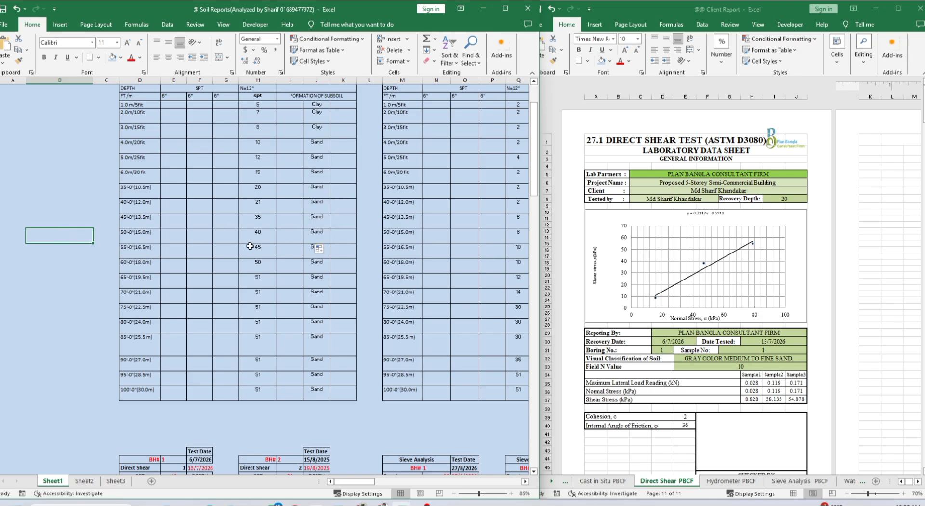
{"action": "scroll", "coordinate": [252, 243], "scroll_direction": "down", "scroll_amount": 3}
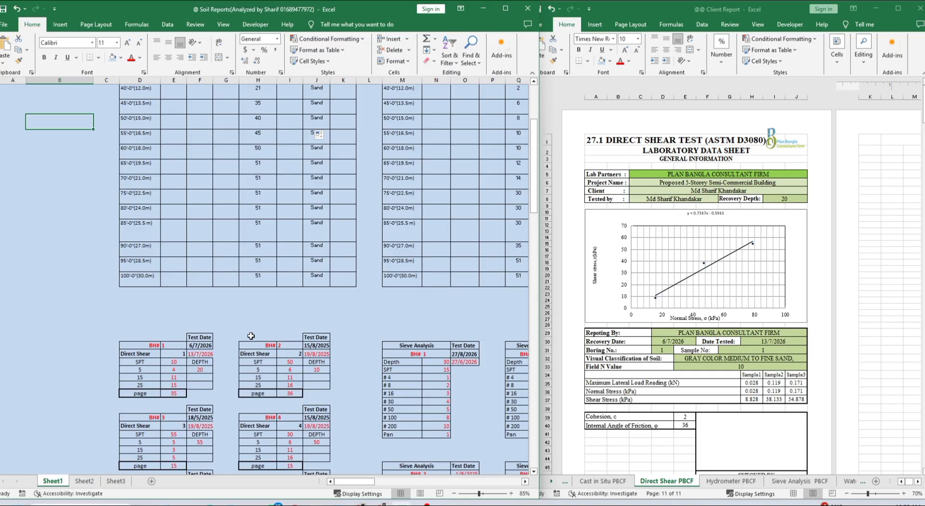
{"action": "scroll", "coordinate": [252, 335], "scroll_direction": "up", "scroll_amount": 2}
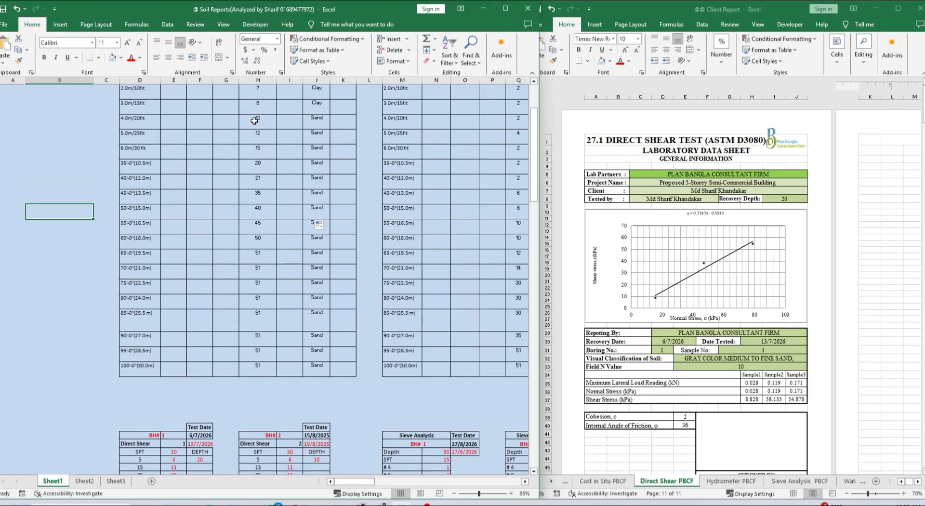
{"action": "scroll", "coordinate": [179, 430], "scroll_direction": "down", "scroll_amount": 1}
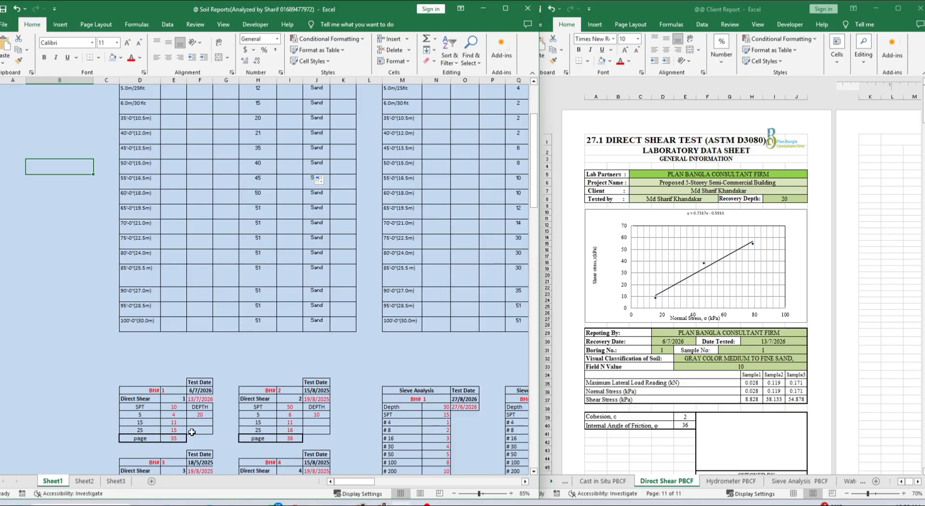
Try depth 520 and SPT 40 in BH#1's Direct Shear block
{"action": "left_click", "coordinate": [207, 415]}
{"action": "type", "text": "520"}
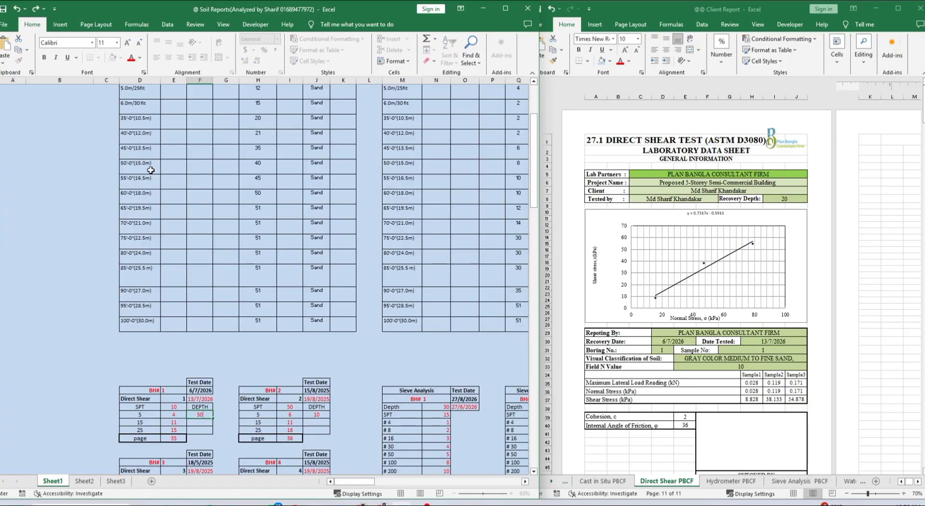
{"action": "left_click", "coordinate": [178, 407]}
{"action": "type", "text": "40"}
{"action": "key", "text": "Return"}
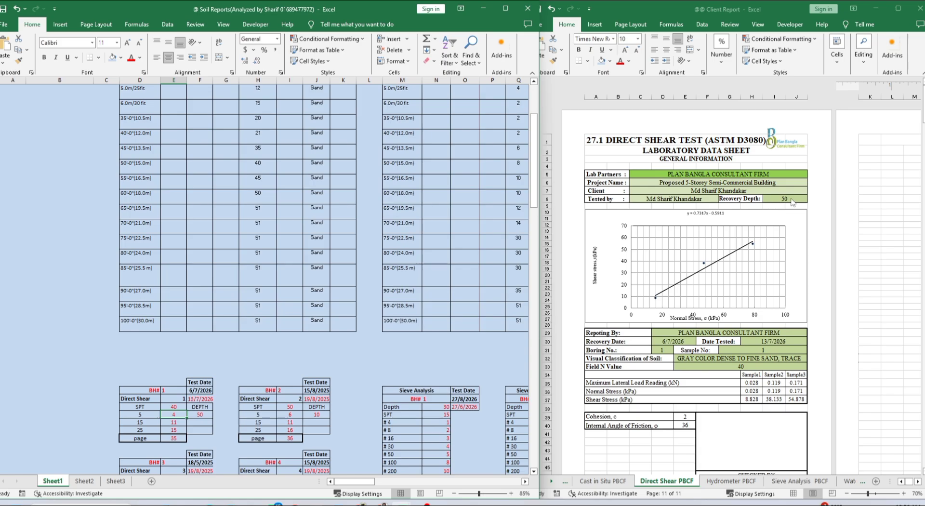
Change the Direct Shear depth to 45, then settle on 30
{"action": "left_click", "coordinate": [211, 415]}
{"action": "type", "text": "45"}
{"action": "key", "text": "Return"}
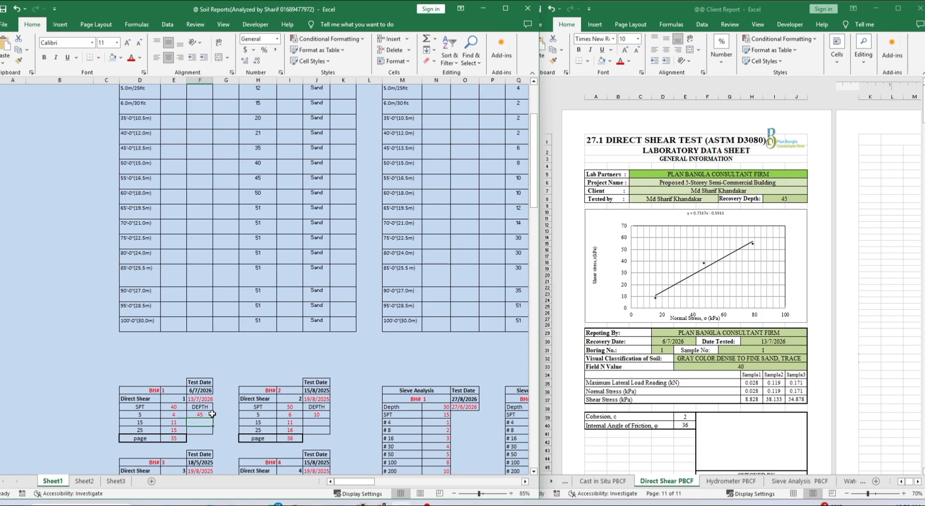
{"action": "left_click", "coordinate": [212, 414]}
{"action": "type", "text": "30"}
{"action": "key", "text": "Return"}
{"action": "left_click", "coordinate": [213, 416]}
Change BH#1's Direct Shear SPT to 15, then to 50
{"action": "left_click", "coordinate": [176, 407]}
{"action": "type", "text": "15"}
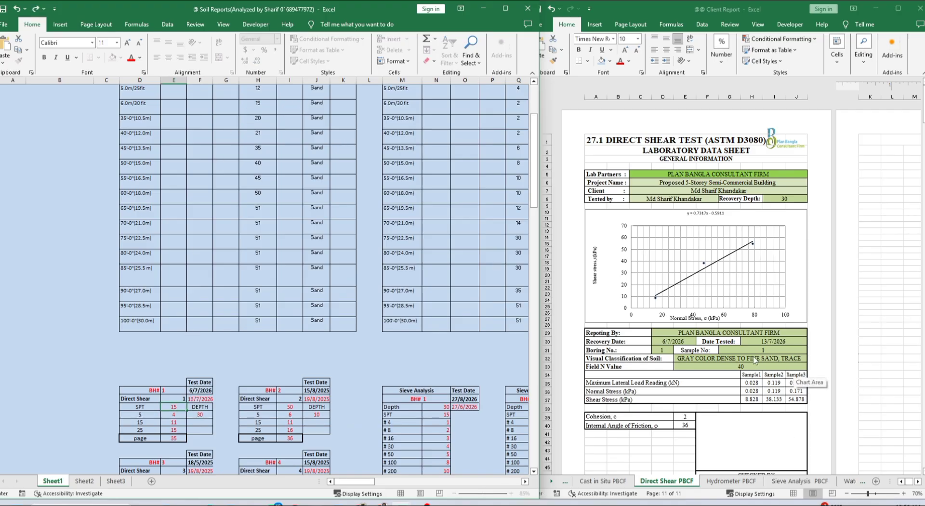
{"action": "key", "text": "Return"}
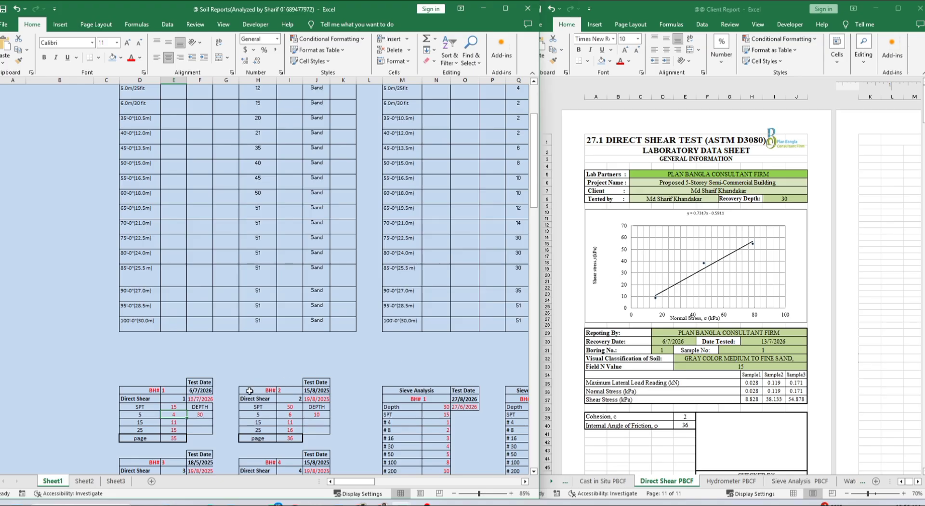
{"action": "left_click", "coordinate": [175, 407]}
{"action": "type", "text": "50"}
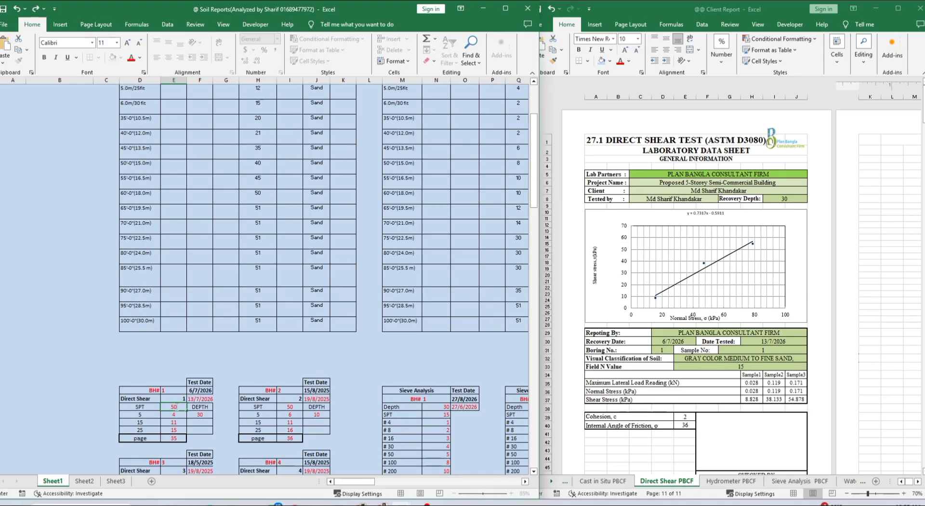
{"action": "key", "text": "Return"}
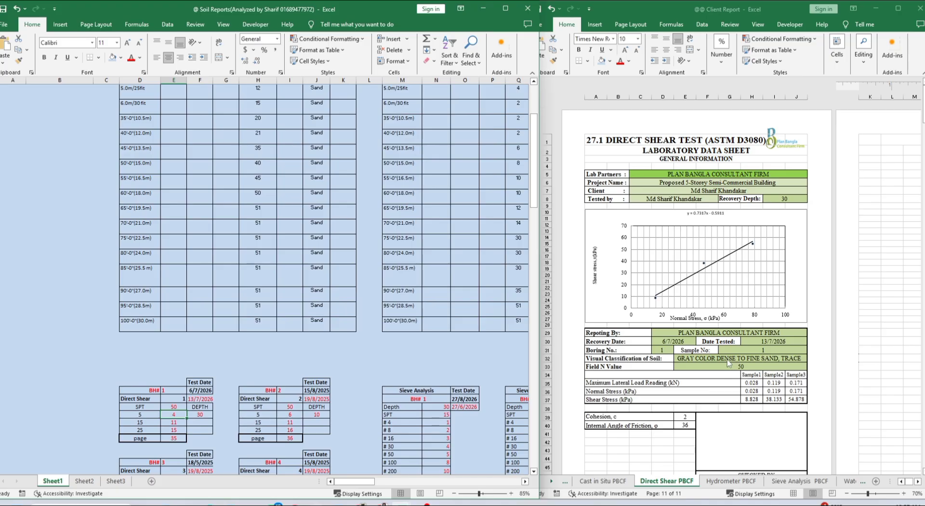
Retype BH#1's SPT value as 51, then as 1
{"action": "left_click", "coordinate": [178, 407]}
{"action": "key", "text": "BackSpace"}
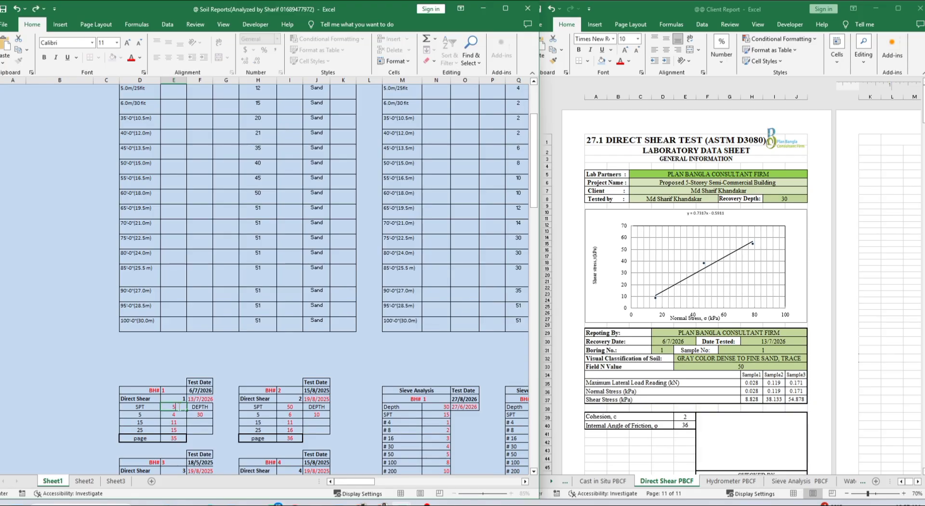
{"action": "type", "text": "51"}
{"action": "key", "text": "Return"}
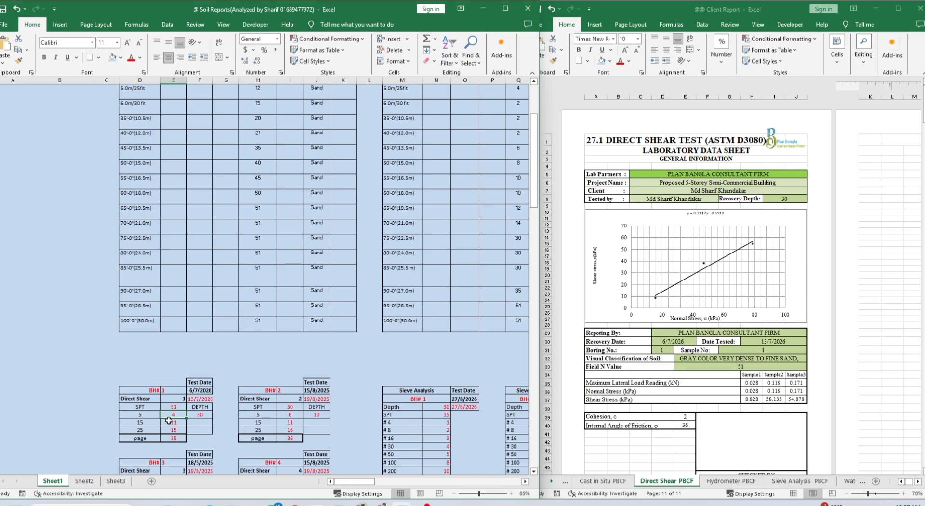
{"action": "left_click", "coordinate": [178, 408]}
{"action": "type", "text": "1"}
{"action": "key", "text": "Return"}
Set BH#1's SPT to 153 and begin editing the 6/7/2026 test date
{"action": "left_click", "coordinate": [178, 408]}
{"action": "type", "text": "153"}
{"action": "key", "text": "Return"}
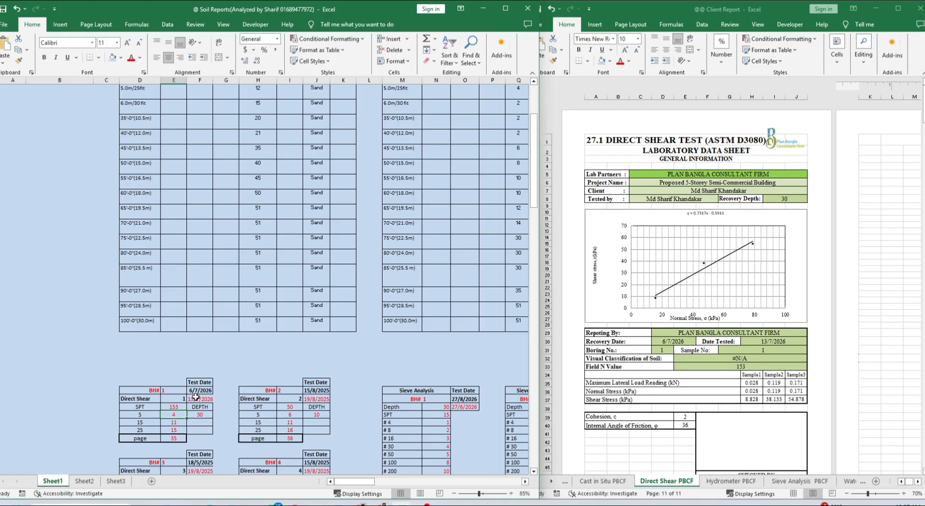
{"action": "left_click", "coordinate": [193, 391]}
{"action": "double_click", "coordinate": [192, 390]}
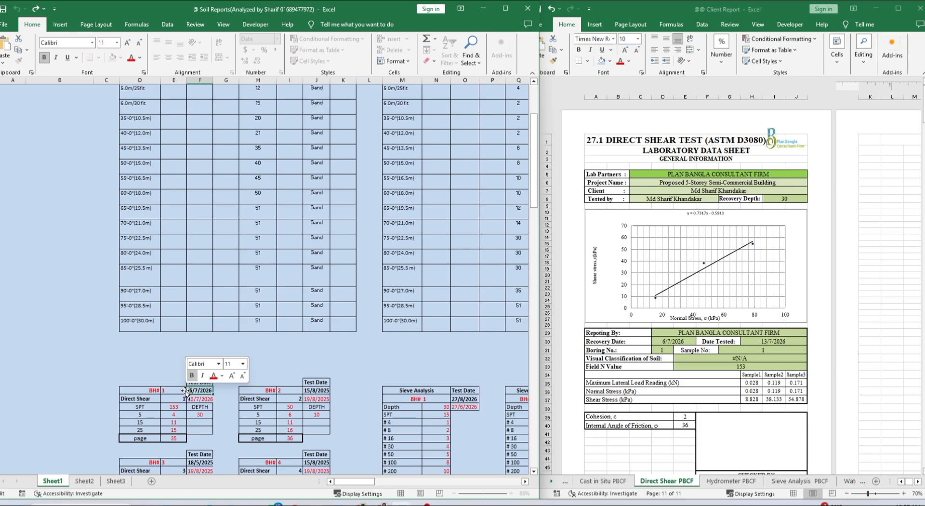
Change BH#1's direct shear test dates to 9/7/2026 and 14/7/2026
{"action": "type", "text": "9"}
{"action": "key", "text": "Return"}
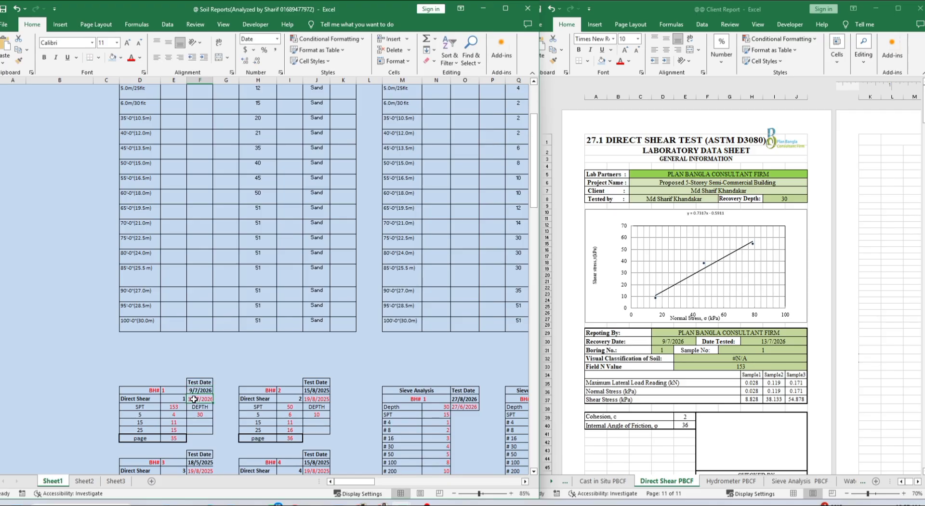
{"action": "double_click", "coordinate": [193, 399]}
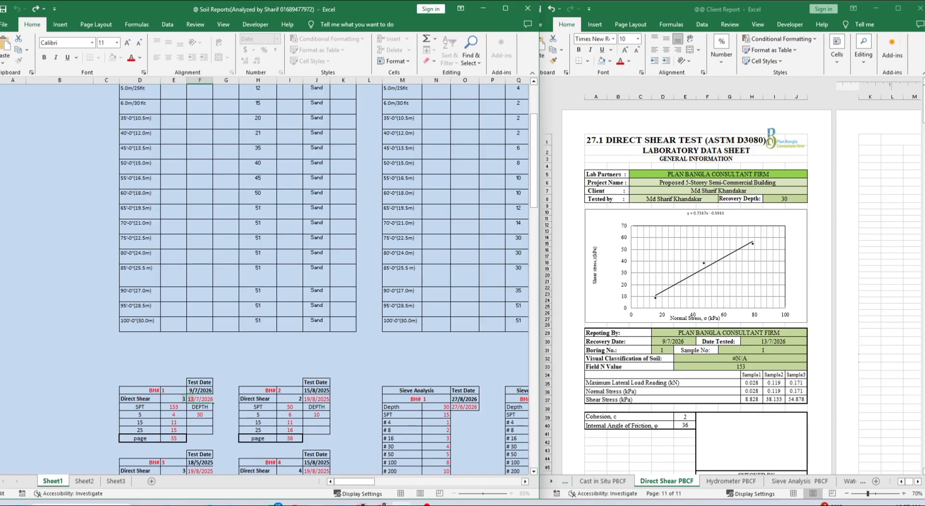
{"action": "left_click_drag", "start_coordinate": [183, 399], "coordinate": [181, 398]}
{"action": "type", "text": "414"}
{"action": "key", "text": "BackSpace"}
{"action": "key", "text": "BackSpace"}
{"action": "key", "text": "BackSpace"}
{"action": "type", "text": "14"}
{"action": "key", "text": "Return"}
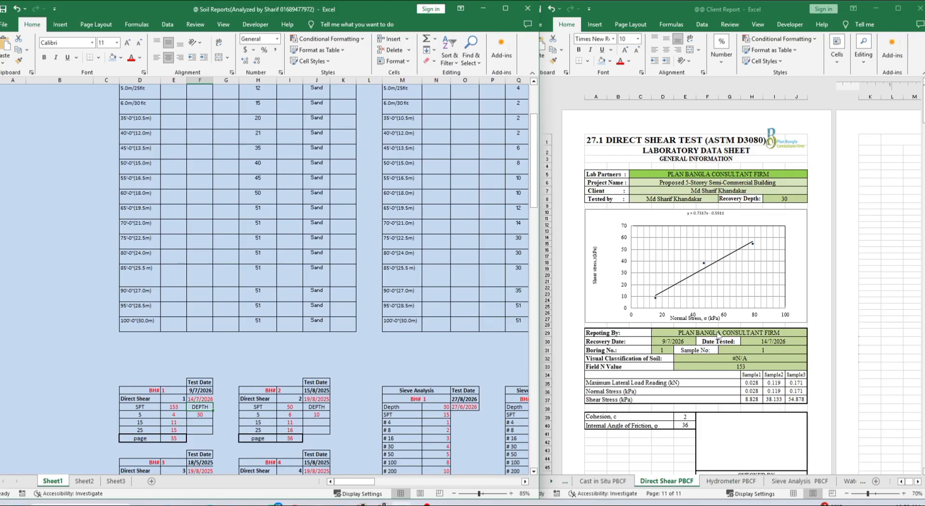
Set BH#1's SPT to 15 and enter readings 5, 12 and 16 below it
{"action": "left_click", "coordinate": [182, 409]}
{"action": "type", "text": "15"}
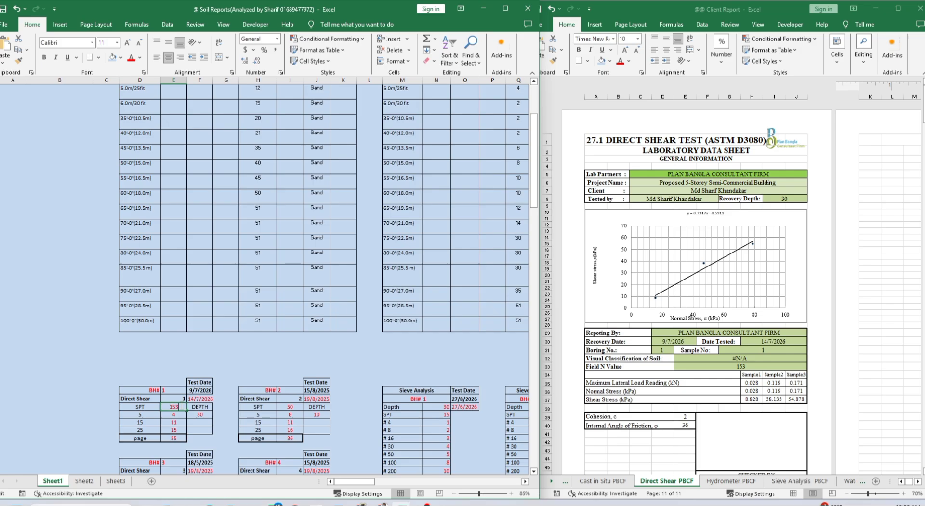
{"action": "key", "text": "Return"}
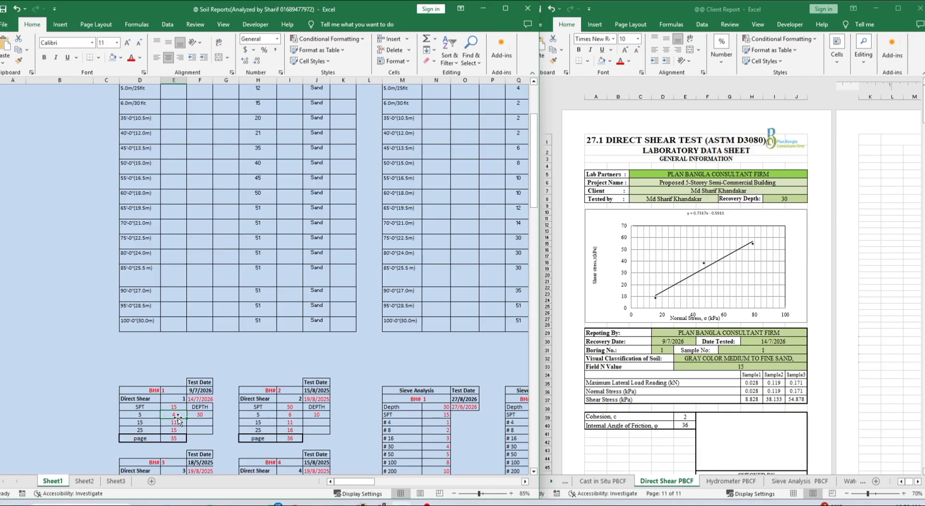
{"action": "type", "text": "5"}
{"action": "key", "text": "Return"}
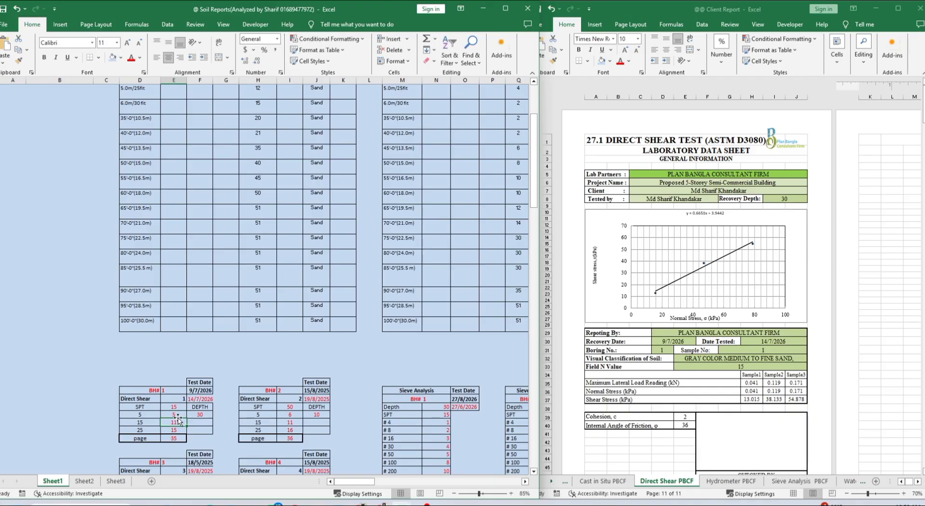
{"action": "type", "text": "12"}
{"action": "key", "text": "Return"}
{"action": "type", "text": "16"}
{"action": "key", "text": "Return"}
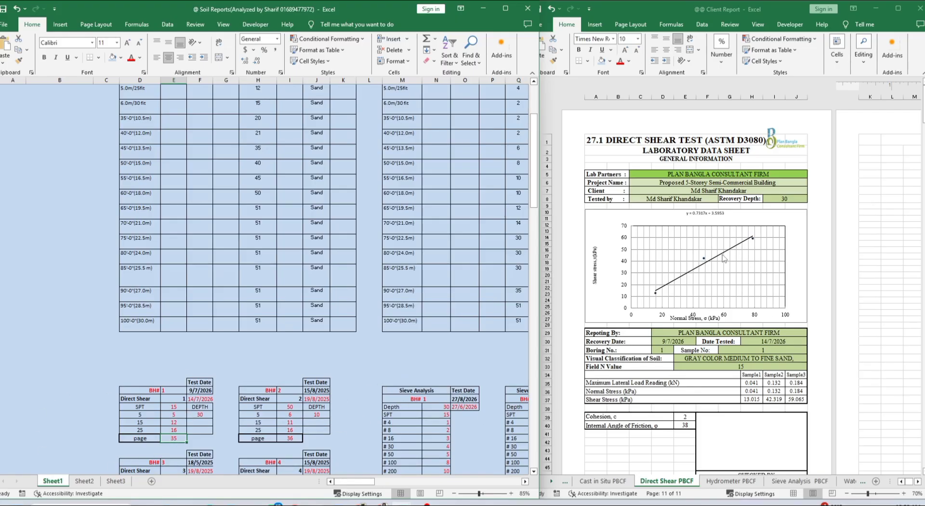
Correct the direct shear readings under SPT to 6, 11 and 14
{"action": "left_click", "coordinate": [177, 415]}
{"action": "type", "text": "6"}
{"action": "key", "text": "Return"}
{"action": "type", "text": "11"}
{"action": "key", "text": "Return"}
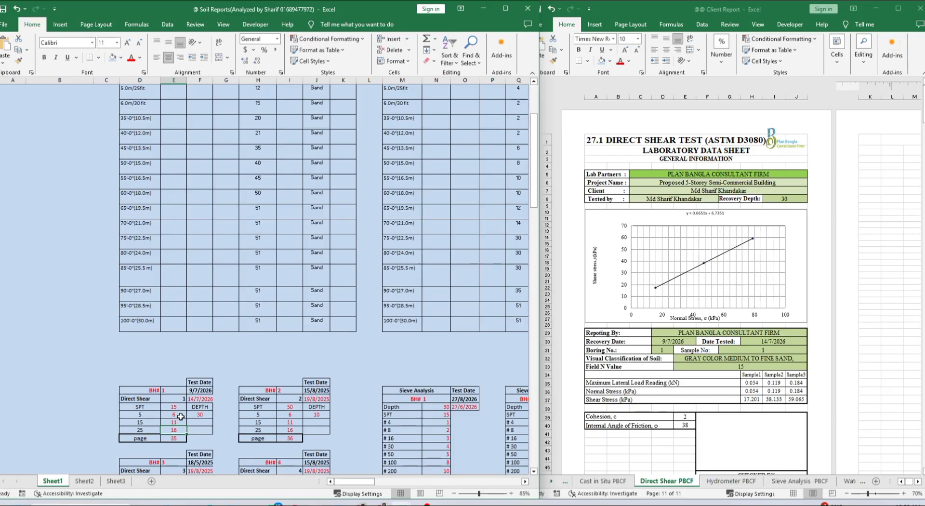
{"action": "type", "text": "14"}
{"action": "key", "text": "Return"}
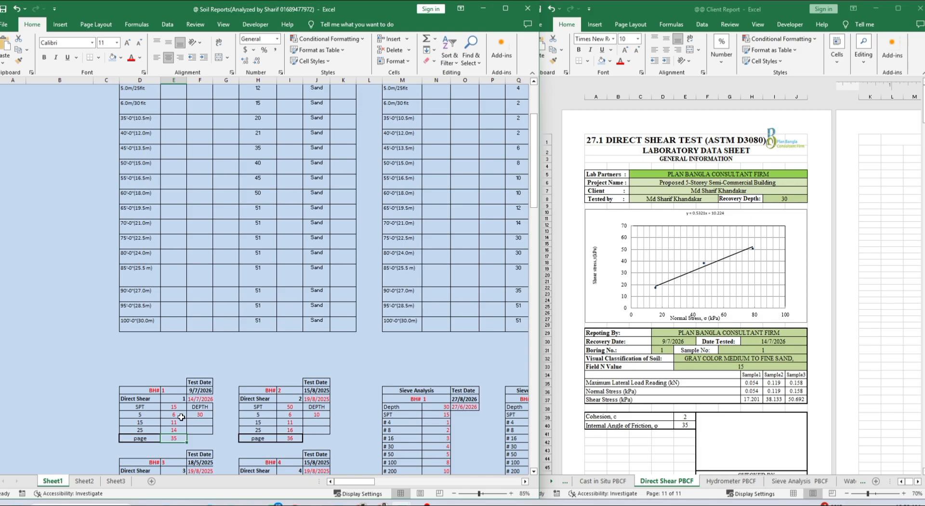
Scroll through the Client Report pages to review the updated values
{"action": "left_click", "coordinate": [873, 248]}
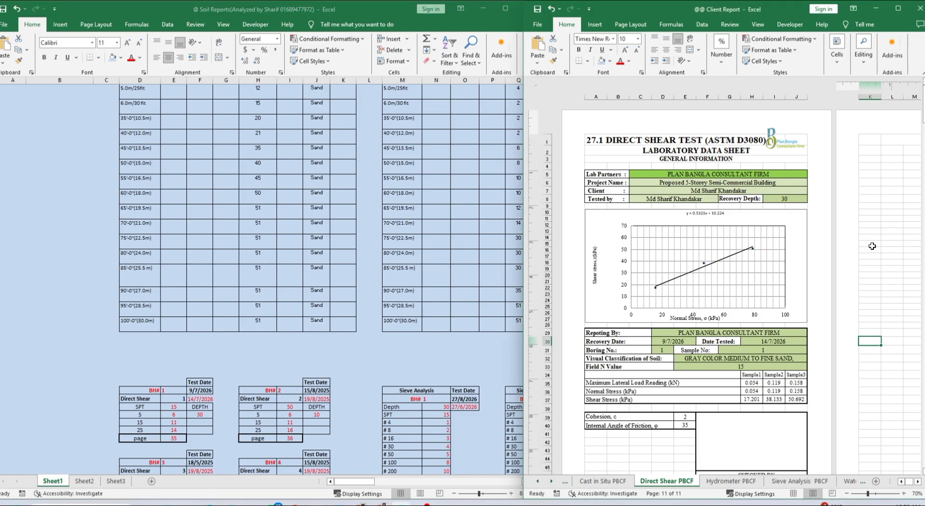
{"action": "scroll", "coordinate": [893, 279], "scroll_direction": "down", "scroll_amount": 6}
{"action": "scroll", "coordinate": [893, 279], "scroll_direction": "down", "scroll_amount": 20}
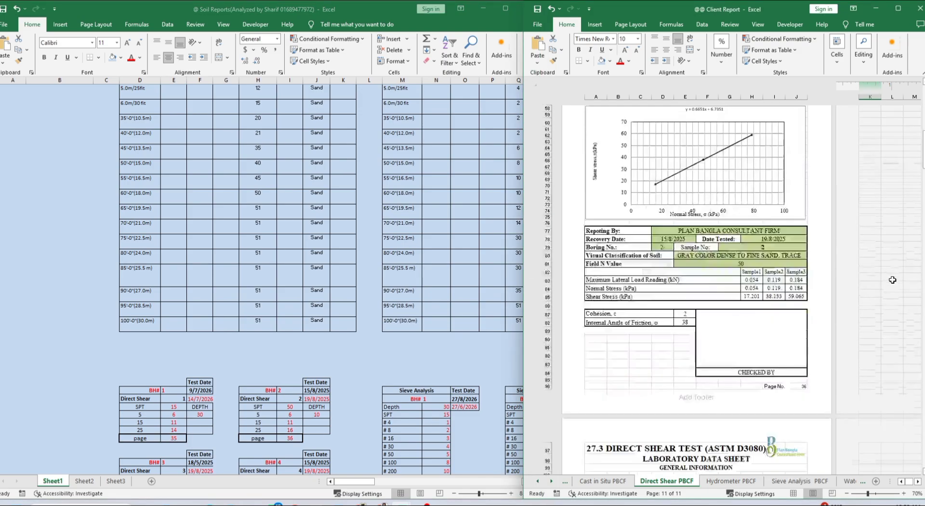
{"action": "scroll", "coordinate": [893, 280], "scroll_direction": "down", "scroll_amount": 20}
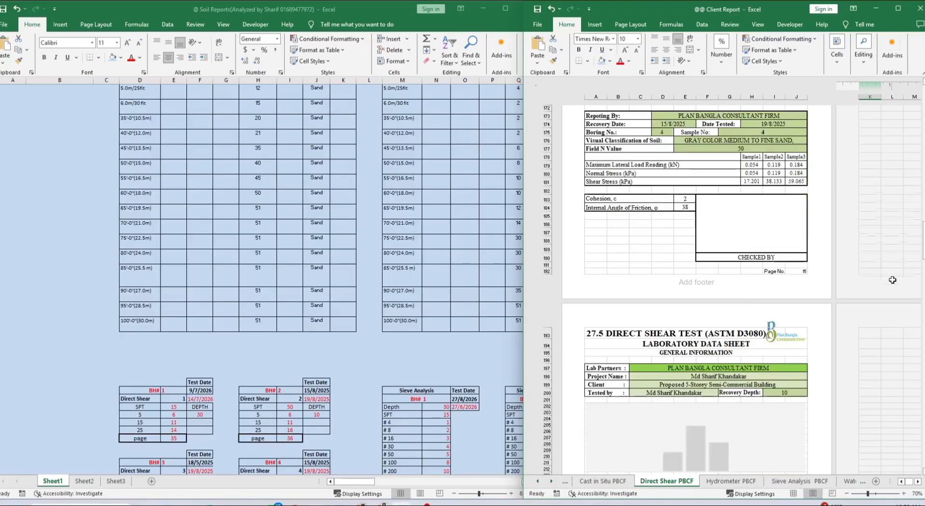
{"action": "scroll", "coordinate": [892, 279], "scroll_direction": "down", "scroll_amount": 19}
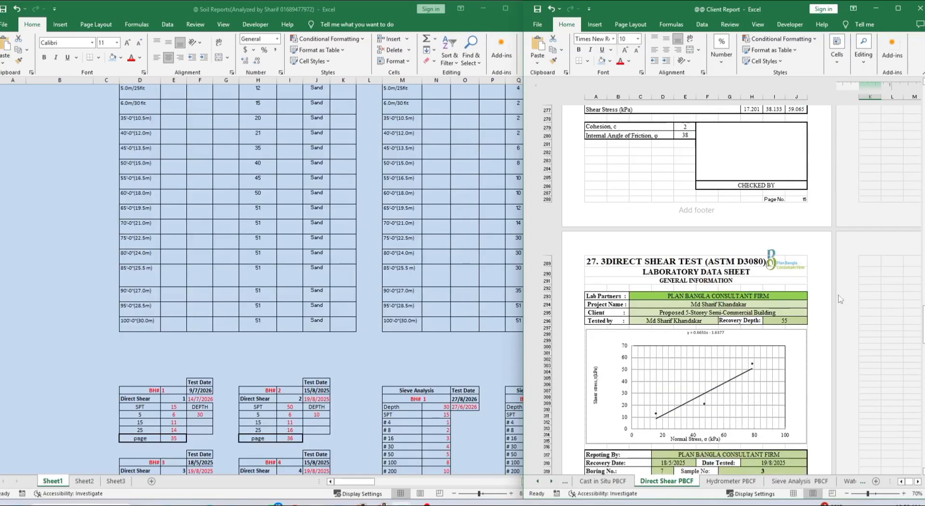
{"action": "scroll", "coordinate": [862, 275], "scroll_direction": "up", "scroll_amount": 13}
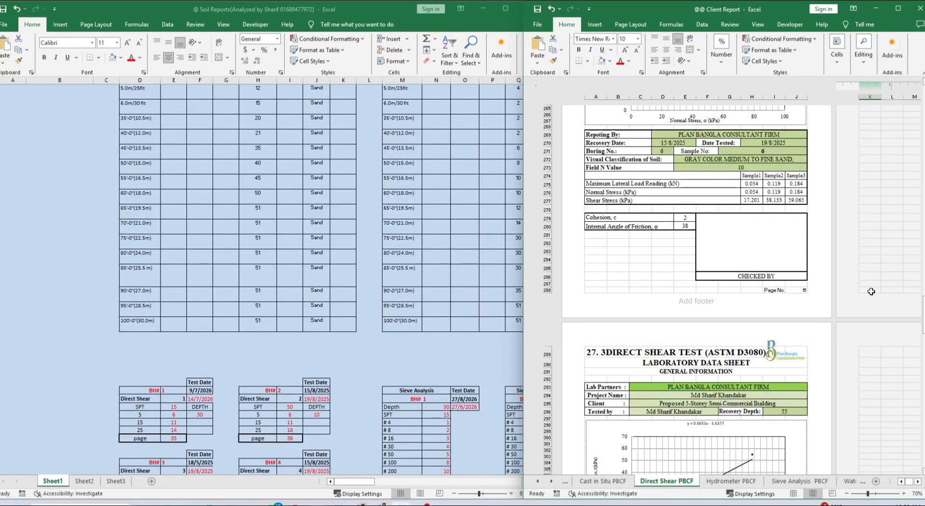
{"action": "left_click_drag", "start_coordinate": [923, 293], "coordinate": [924, 102]}
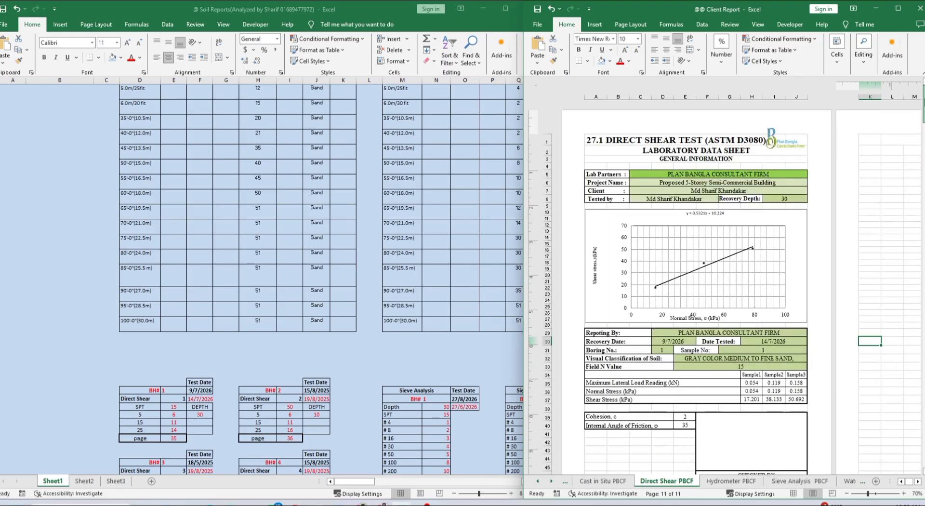
Change the direct shear page numbers to 30 for BH#1 and 31 for BH#2
{"action": "left_click", "coordinate": [180, 440]}
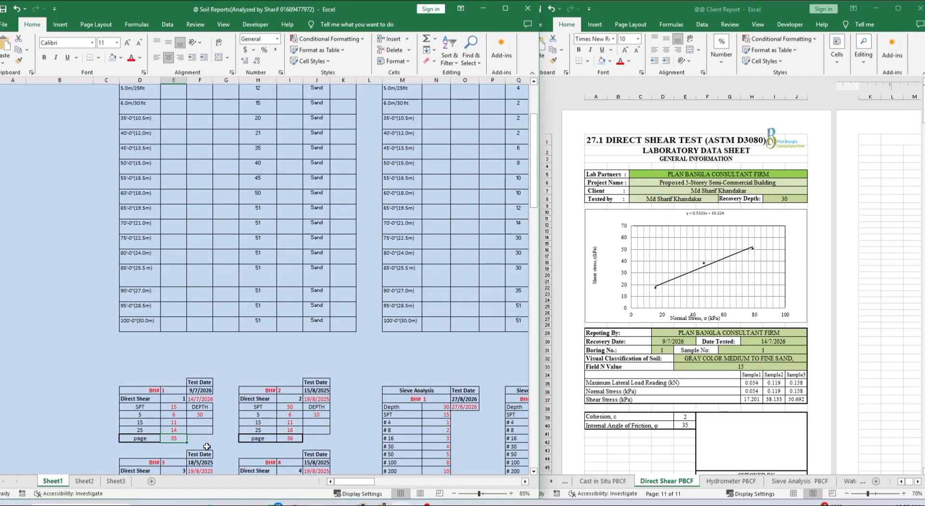
{"action": "left_click", "coordinate": [201, 447]}
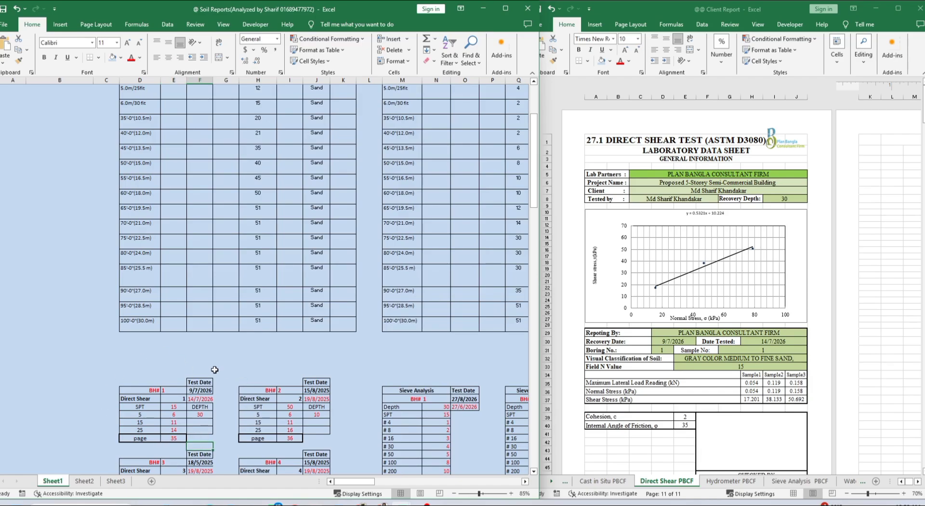
{"action": "left_click", "coordinate": [174, 437]}
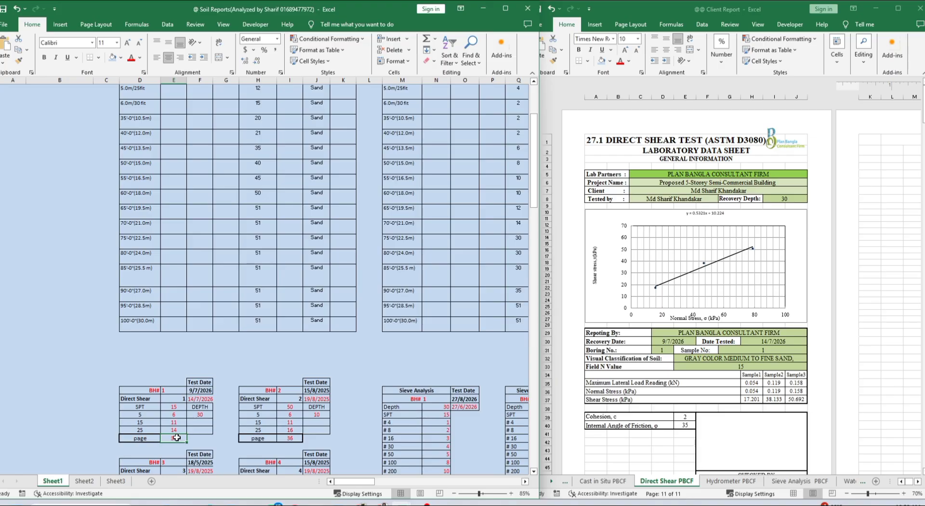
{"action": "type", "text": "30"}
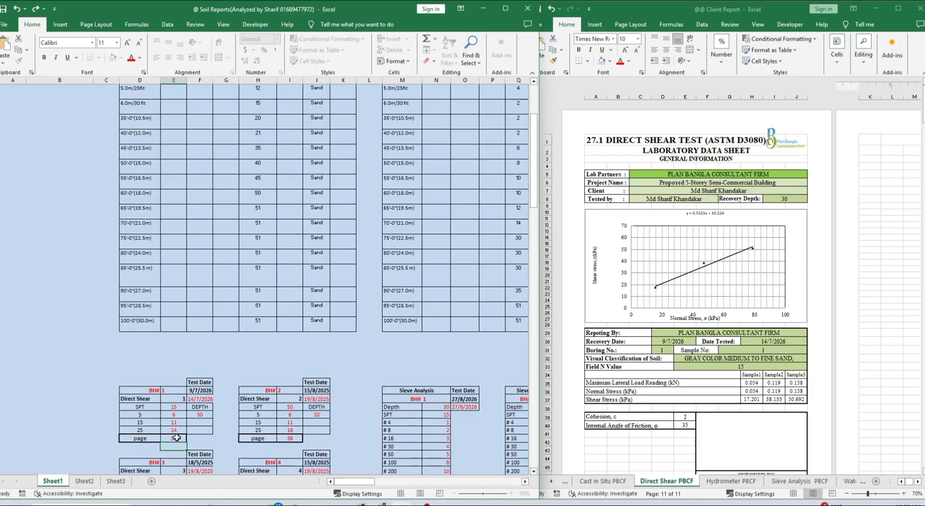
{"action": "key", "text": "Return"}
{"action": "left_click", "coordinate": [299, 438]}
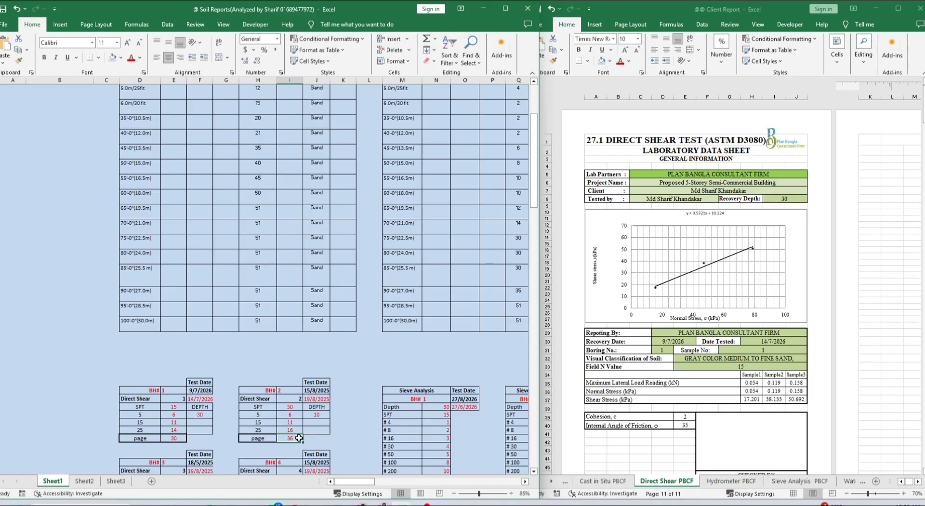
{"action": "type", "text": "31"}
{"action": "key", "text": "Return"}
{"action": "left_click", "coordinate": [343, 429]}
{"action": "scroll", "coordinate": [771, 441], "scroll_direction": "down", "scroll_amount": 3}
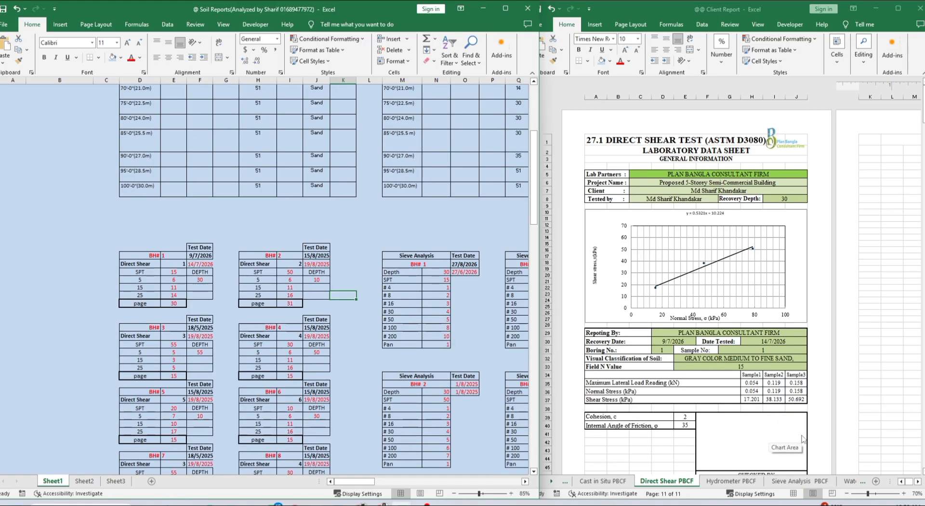
Recheck the Client Report, then show the borehole FIELD SPT calculation sheet
{"action": "left_click", "coordinate": [873, 341]}
{"action": "scroll", "coordinate": [821, 387], "scroll_direction": "down", "scroll_amount": 5}
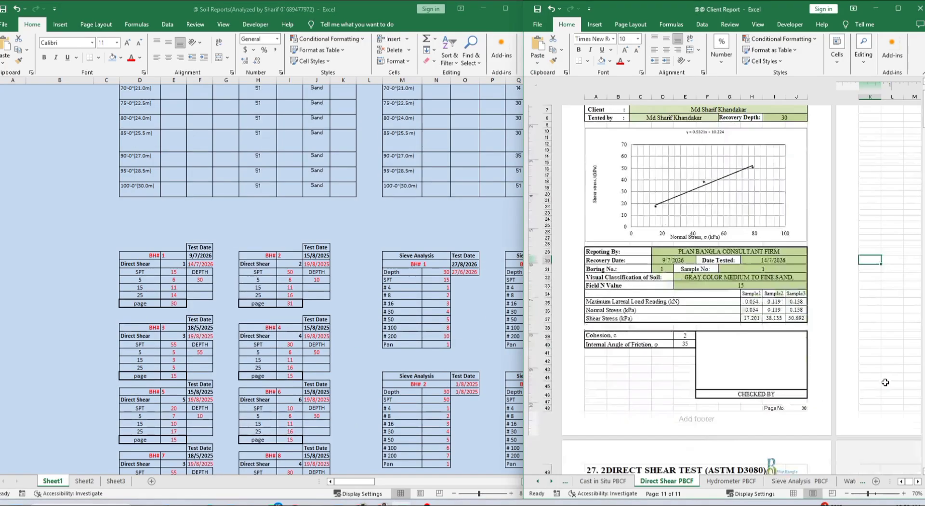
{"action": "scroll", "coordinate": [815, 390], "scroll_direction": "down", "scroll_amount": 2}
{"action": "scroll", "coordinate": [812, 392], "scroll_direction": "down", "scroll_amount": 15}
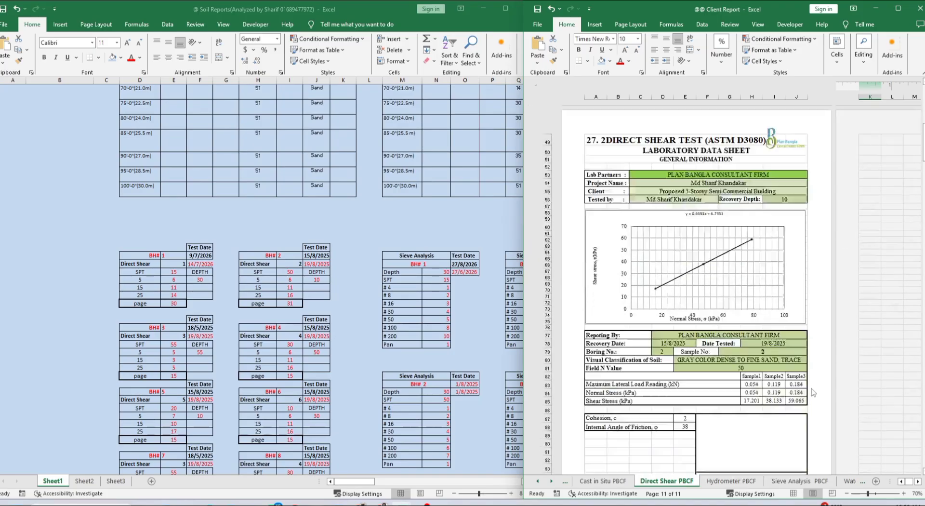
{"action": "scroll", "coordinate": [804, 339], "scroll_direction": "up", "scroll_amount": 16}
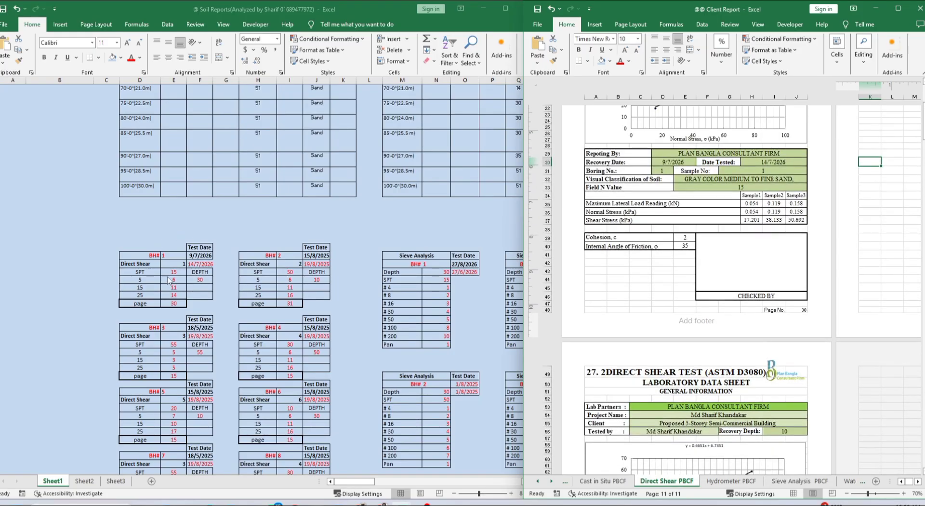
{"action": "scroll", "coordinate": [819, 289], "scroll_direction": "up", "scroll_amount": 2}
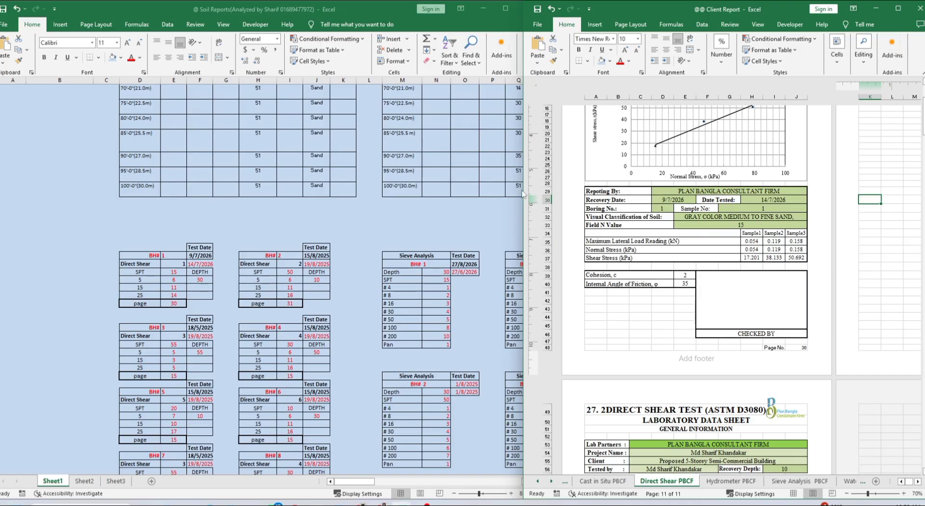
{"action": "left_click", "coordinate": [482, 338]}
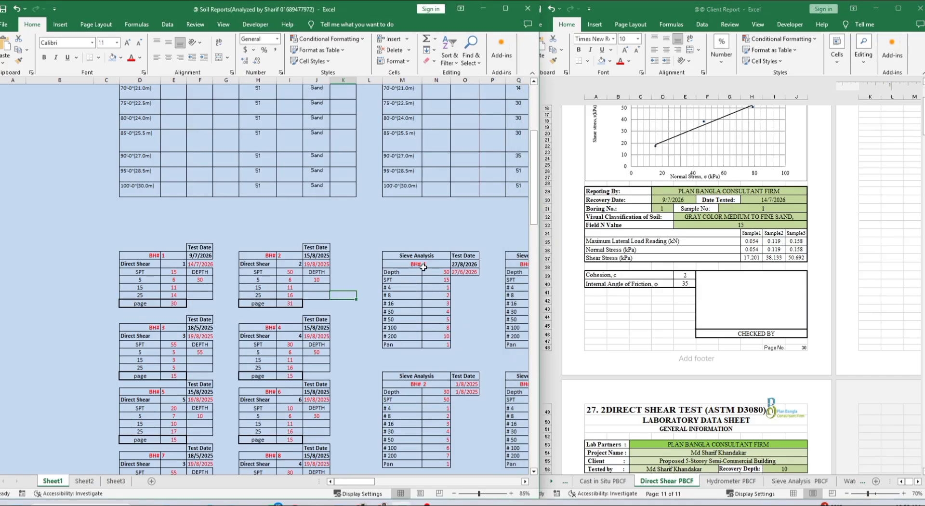
{"action": "left_click_drag", "start_coordinate": [377, 482], "coordinate": [433, 485]}
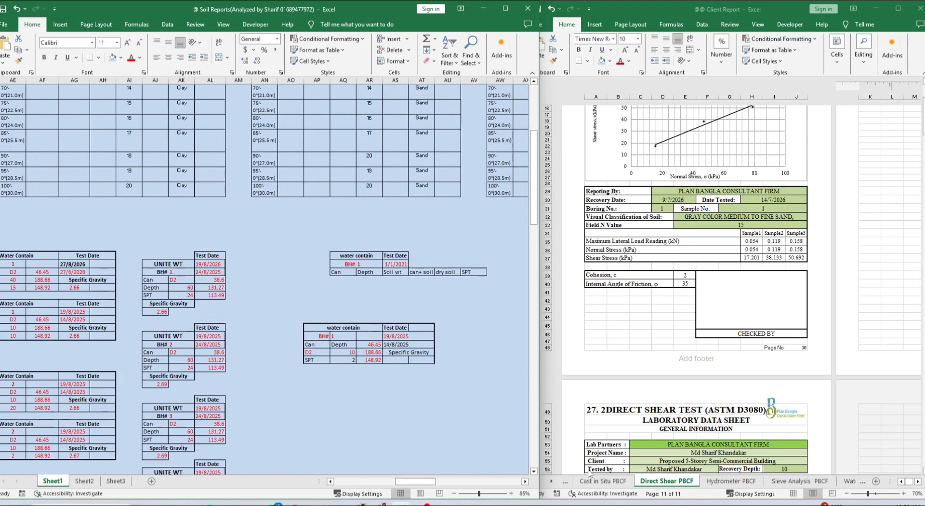
{"action": "left_click", "coordinate": [572, 485]}
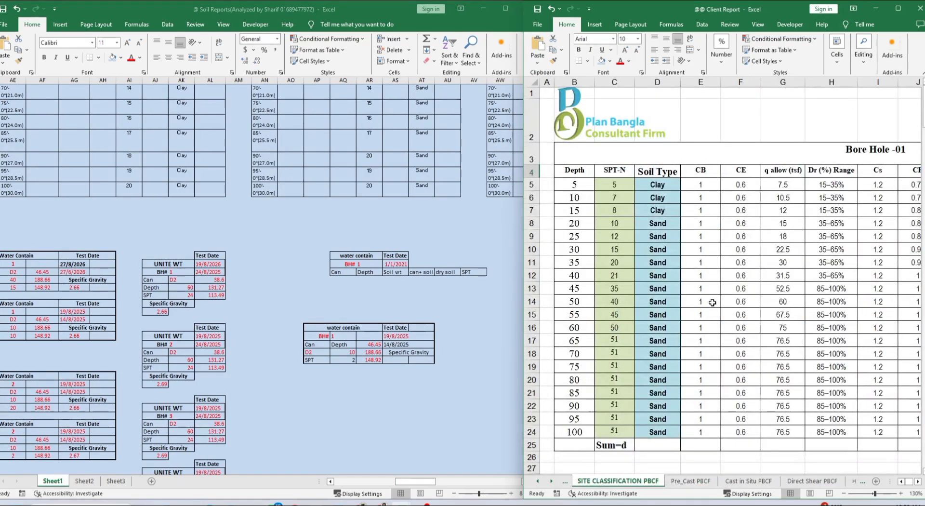
Widen the Client Report window to reveal Bore Hole -01's Site Class columns
{"action": "left_click", "coordinate": [738, 330]}
{"action": "scroll", "coordinate": [729, 315], "scroll_direction": "down", "scroll_amount": 2}
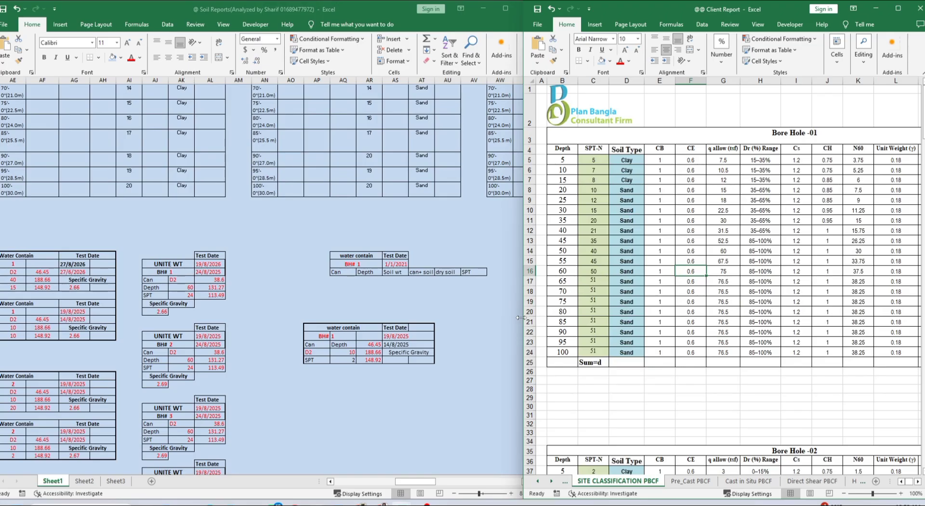
{"action": "left_click_drag", "start_coordinate": [520, 317], "coordinate": [373, 328]}
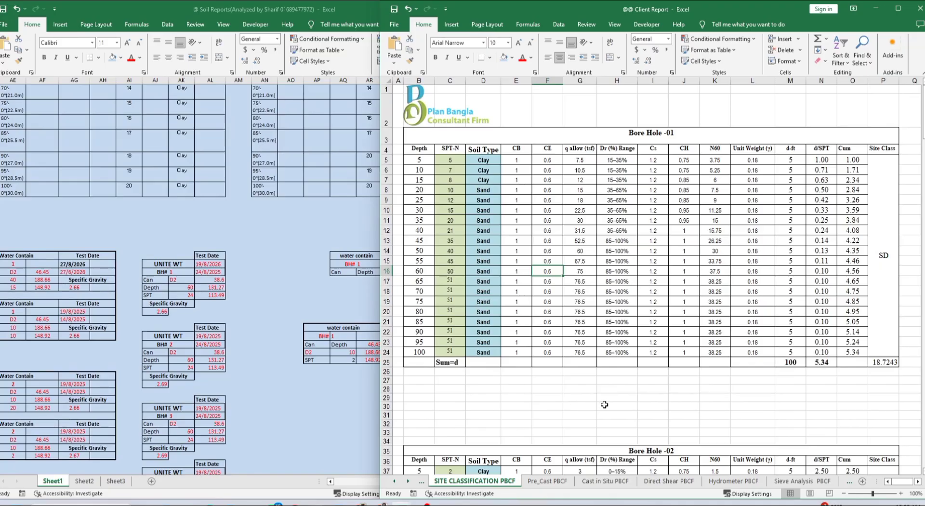
{"action": "left_click", "coordinate": [605, 405]}
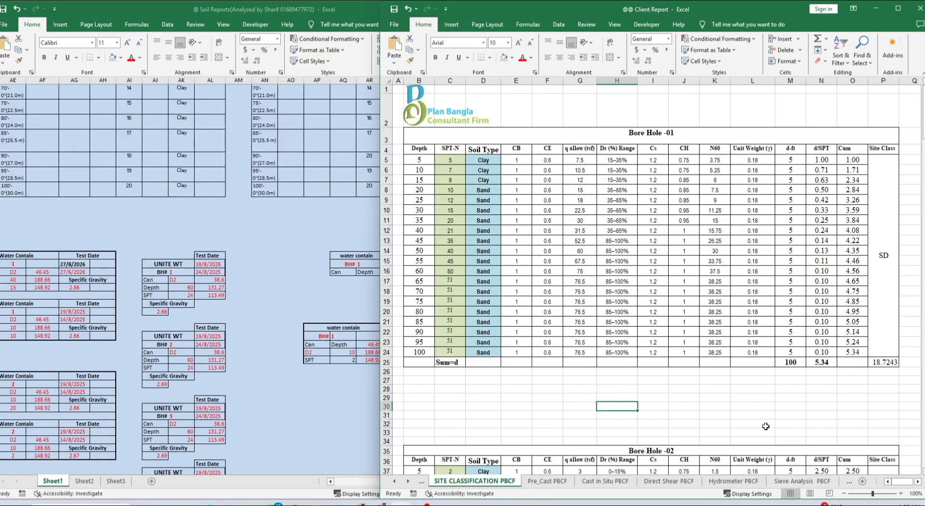
Narrow the Soil Reports window to fit beside it and scroll up to the bore-log headers
{"action": "left_click", "coordinate": [266, 280]}
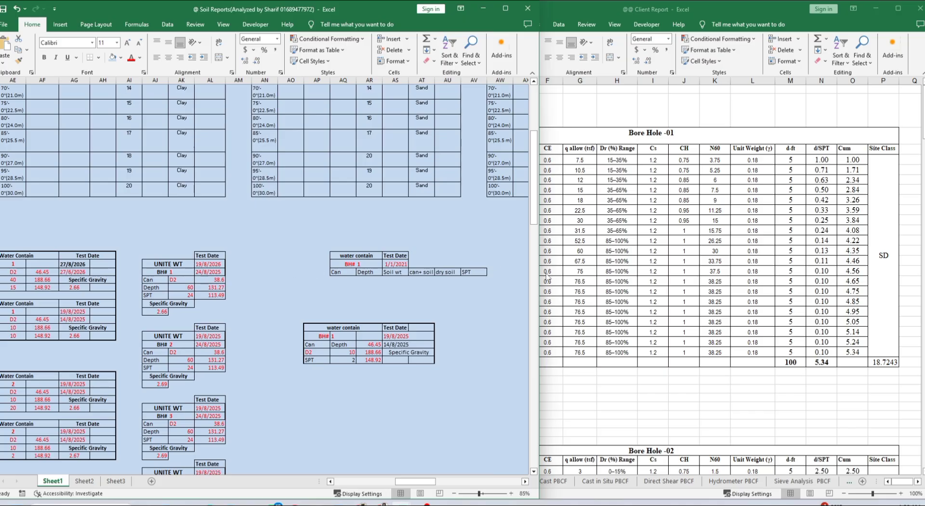
{"action": "left_click_drag", "start_coordinate": [538, 284], "coordinate": [384, 289]}
{"action": "left_click", "coordinate": [264, 248]}
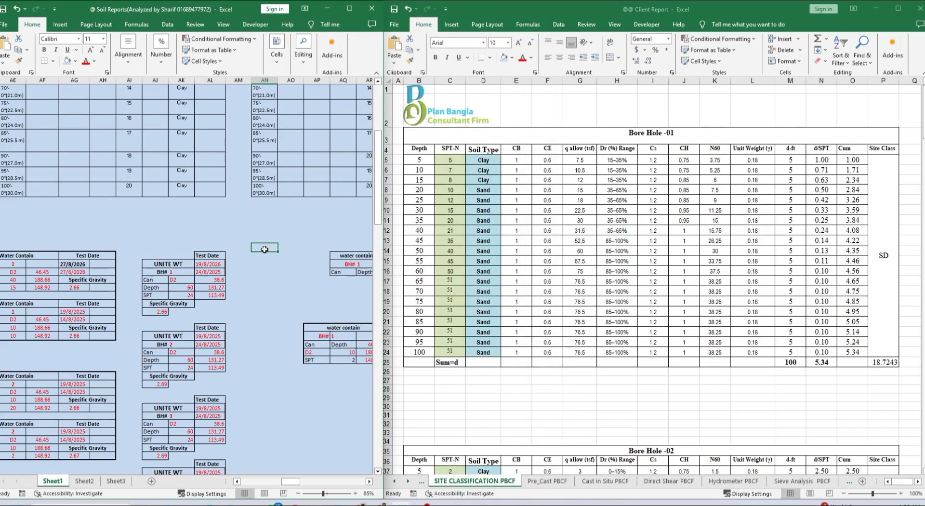
{"action": "scroll", "coordinate": [268, 247], "scroll_direction": "up", "scroll_amount": 2}
{"action": "scroll", "coordinate": [332, 246], "scroll_direction": "up", "scroll_amount": 5}
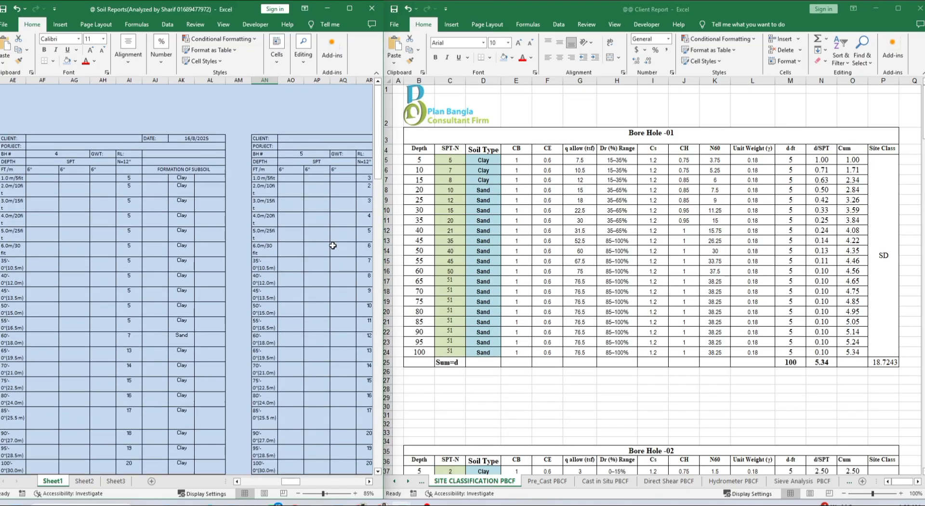
Set borehole 5's 1.0m soil type to Clay and fill Clay down the whole column
{"action": "left_click_drag", "start_coordinate": [295, 482], "coordinate": [258, 481]}
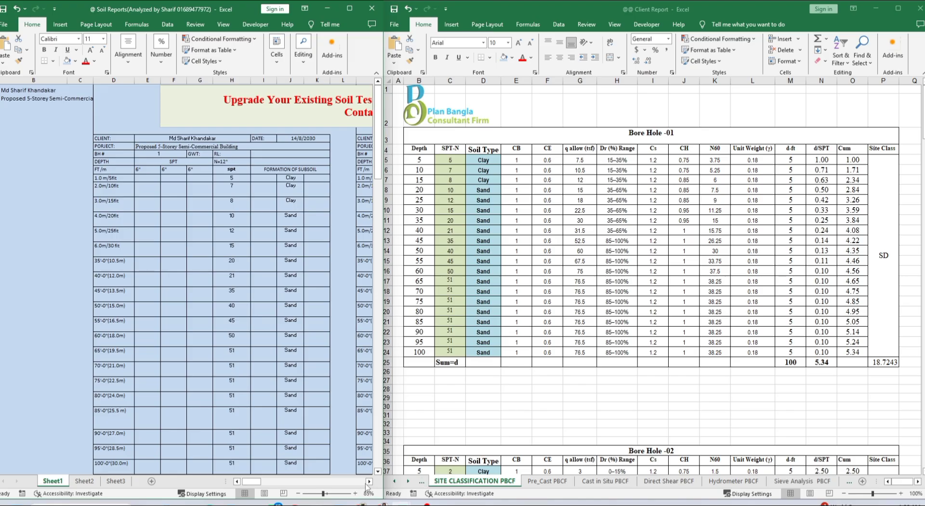
{"action": "left_click_drag", "start_coordinate": [258, 482], "coordinate": [299, 482]}
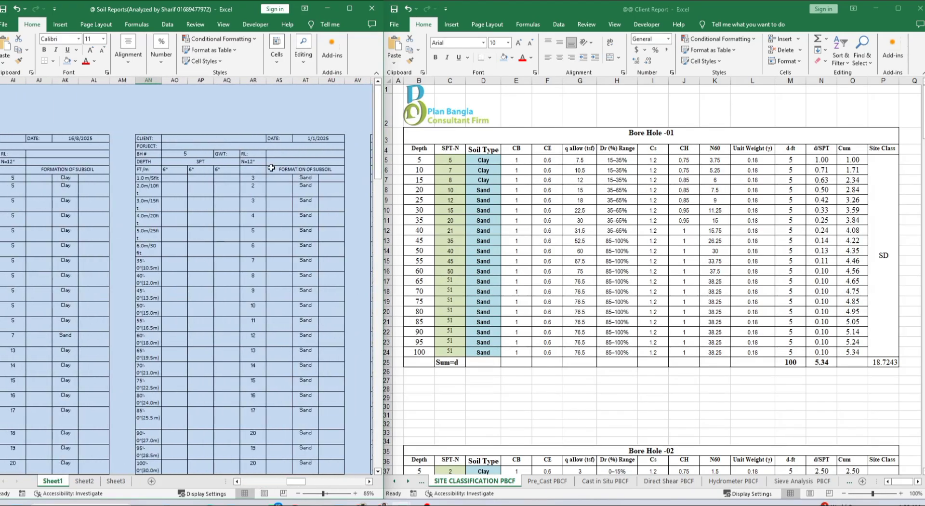
{"action": "left_click", "coordinate": [312, 178]}
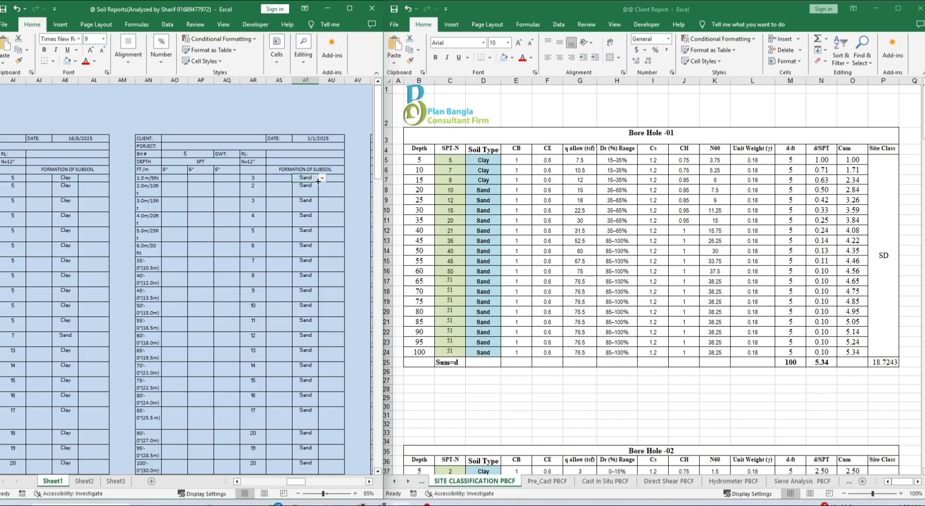
{"action": "left_click", "coordinate": [322, 179]}
{"action": "left_click", "coordinate": [312, 186]}
{"action": "double_click", "coordinate": [318, 181]}
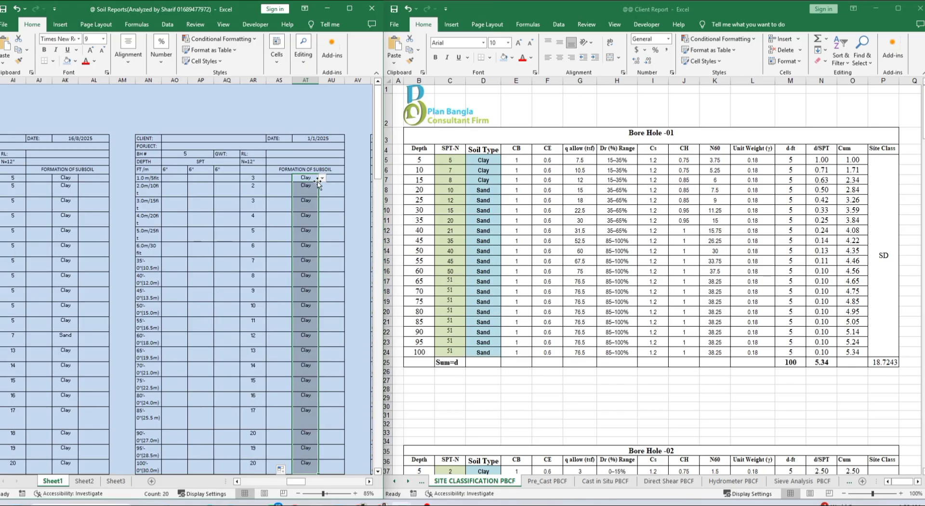
{"action": "left_click", "coordinate": [345, 235]}
Enter borehole 5's new SPT values 1, 1, 2, 1, 2, 1, 2 and 12 down column AR
{"action": "left_click", "coordinate": [261, 178]}
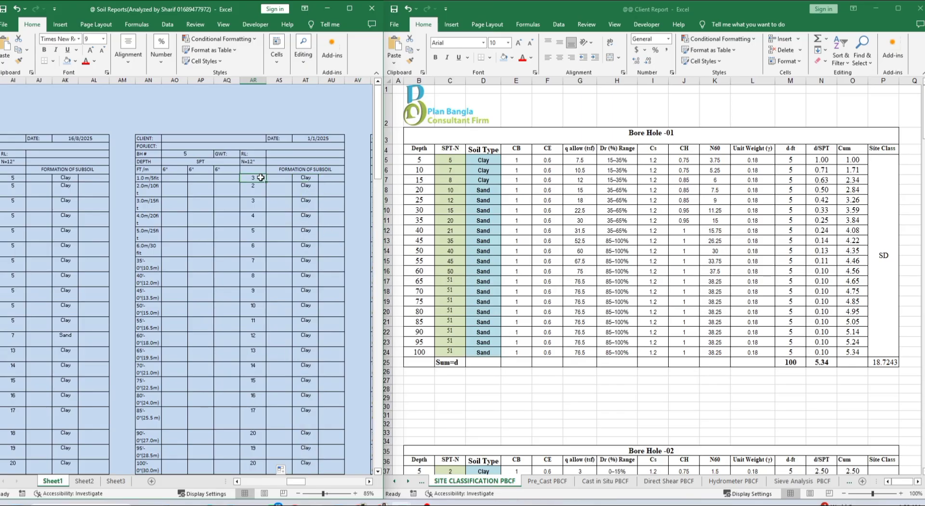
{"action": "type", "text": "1"}
{"action": "key", "text": "Return"}
{"action": "key", "text": "Return"}
{"action": "type", "text": "1"}
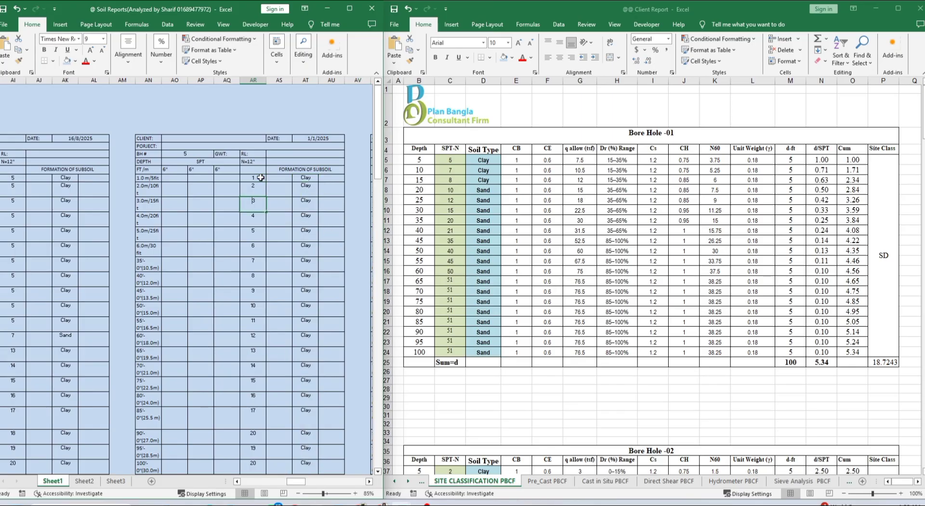
{"action": "key", "text": "Return"}
{"action": "type", "text": "2 1 2 1 2"}
{"action": "key", "text": "Return"}
{"action": "type", "text": "12"}
{"action": "key", "text": "Return"}
{"action": "left_click", "coordinate": [336, 279]}
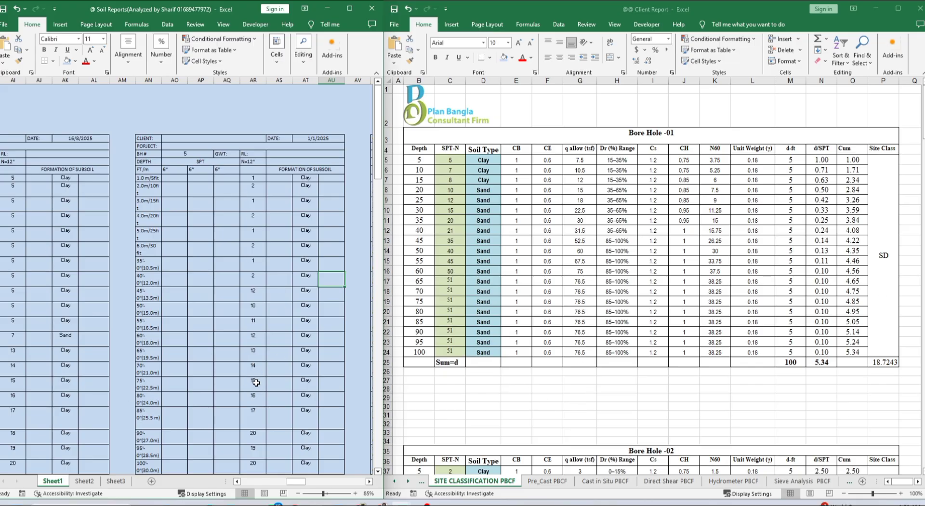
{"action": "left_click", "coordinate": [279, 246]}
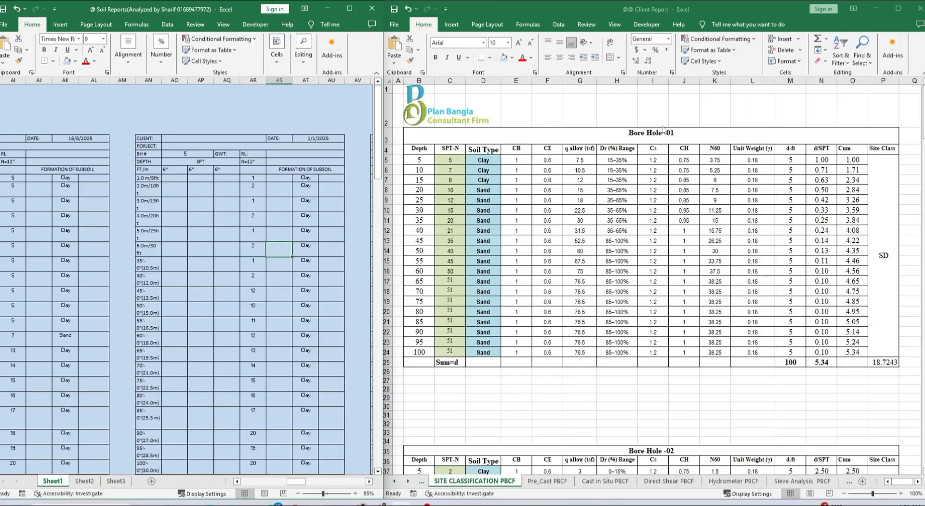
{"action": "scroll", "coordinate": [344, 303], "scroll_direction": "down", "scroll_amount": 5}
{"action": "scroll", "coordinate": [341, 238], "scroll_direction": "up", "scroll_amount": 5}
{"action": "scroll", "coordinate": [698, 386], "scroll_direction": "down", "scroll_amount": 20}
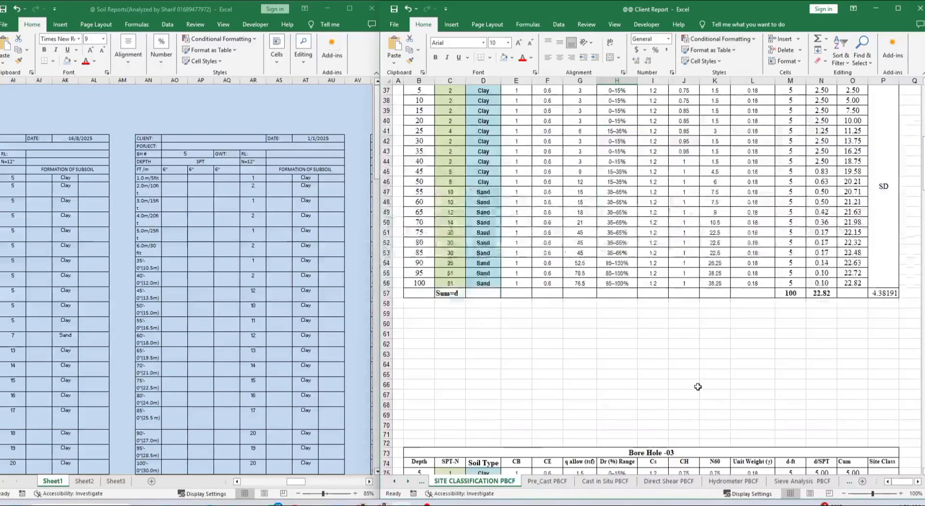
{"action": "scroll", "coordinate": [698, 385], "scroll_direction": "down", "scroll_amount": 18}
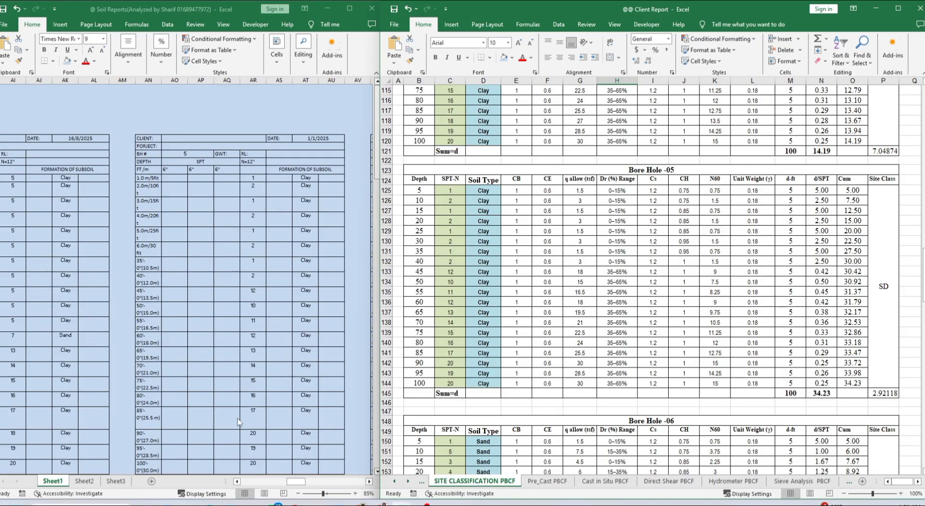
{"action": "left_click", "coordinate": [314, 309]}
{"action": "left_click", "coordinate": [322, 312]}
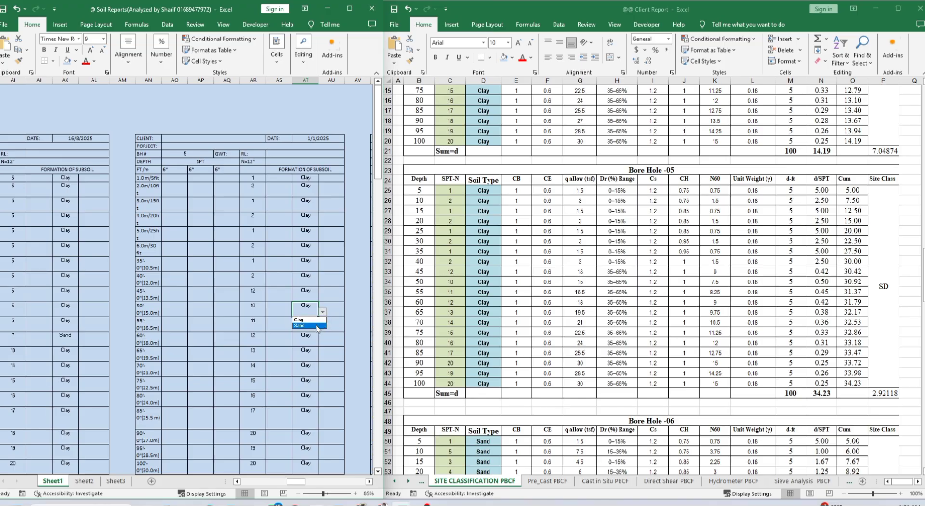
{"action": "left_click", "coordinate": [311, 326]}
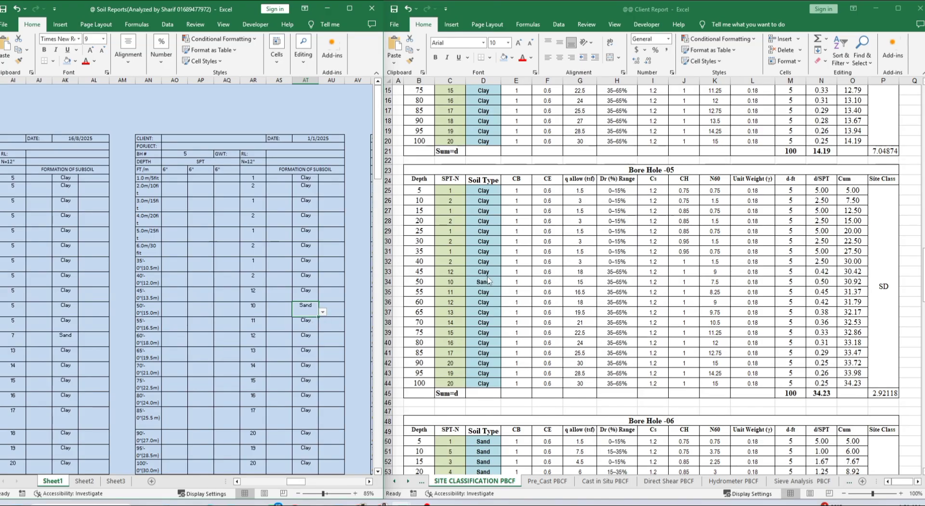
{"action": "left_click", "coordinate": [322, 313]}
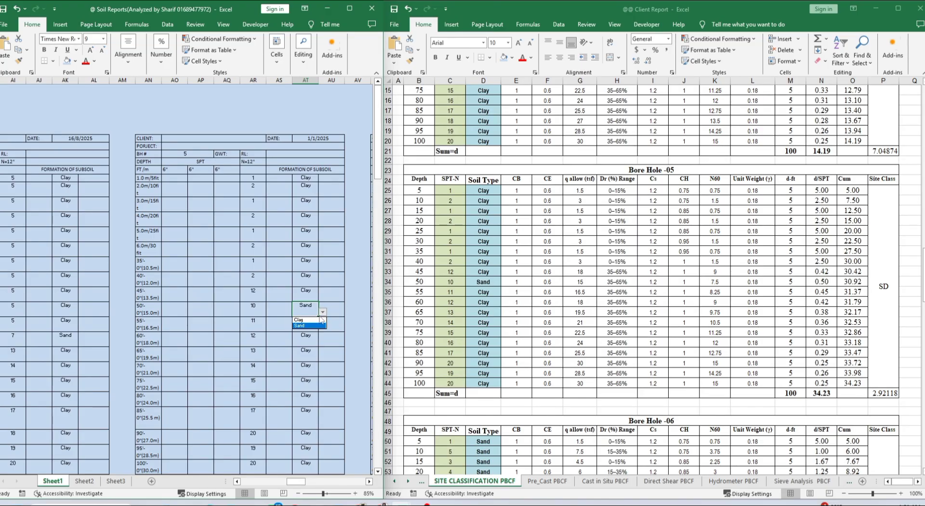
{"action": "left_click", "coordinate": [310, 320]}
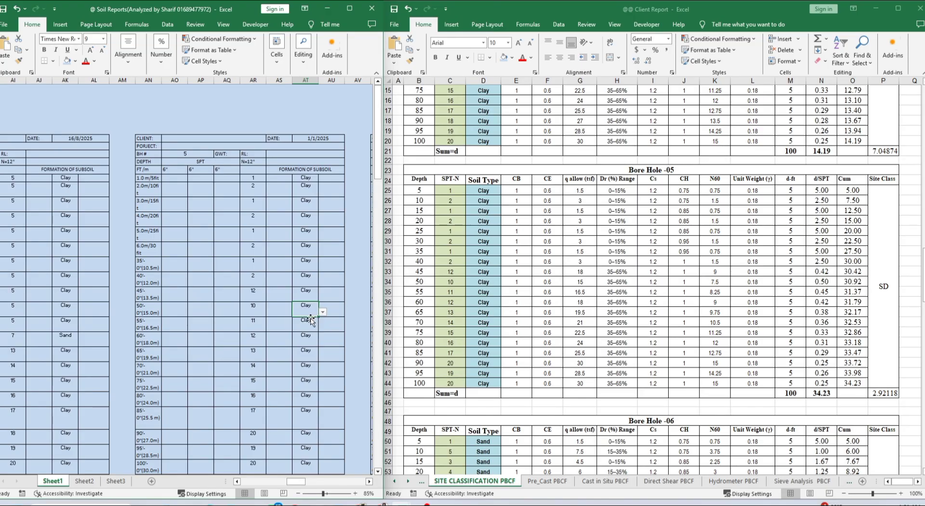
{"action": "left_click", "coordinate": [568, 297]}
{"action": "scroll", "coordinate": [623, 374], "scroll_direction": "down", "scroll_amount": 17}
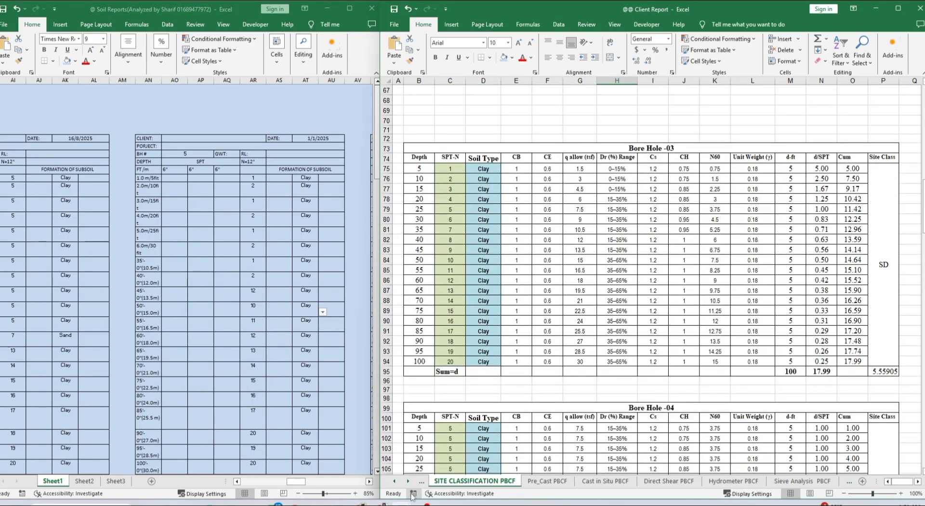
Switch to the Shallow PBCF sheet and scroll down to borehole 5's log
{"action": "left_click", "coordinate": [422, 481]}
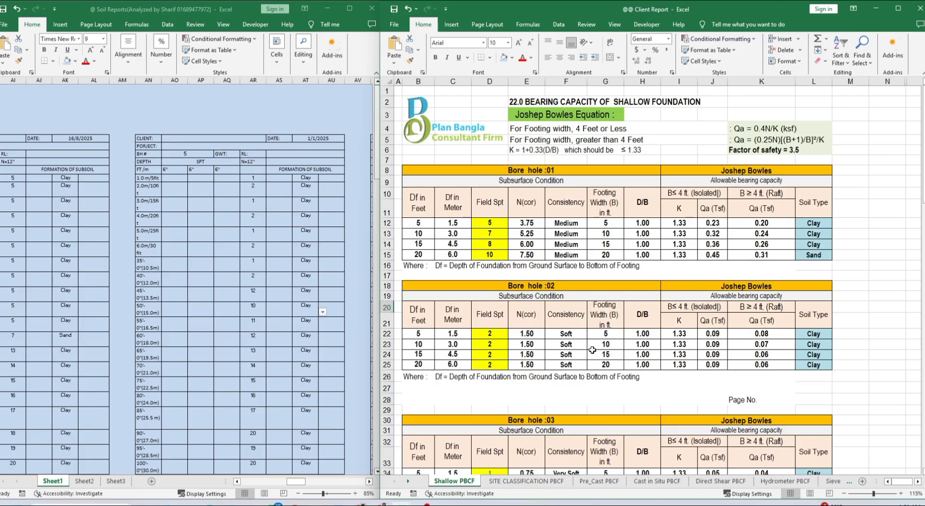
{"action": "left_click", "coordinate": [866, 355]}
{"action": "scroll", "coordinate": [870, 354], "scroll_direction": "down", "scroll_amount": 5}
{"action": "scroll", "coordinate": [871, 355], "scroll_direction": "down", "scroll_amount": 6}
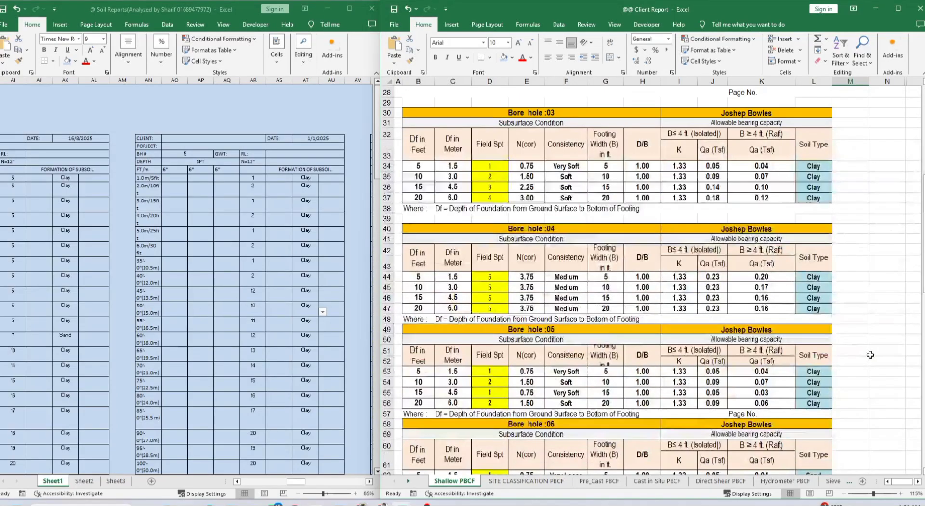
Change borehole 5's 1.0m and 2.0m soil types to Sand
{"action": "left_click", "coordinate": [309, 178]}
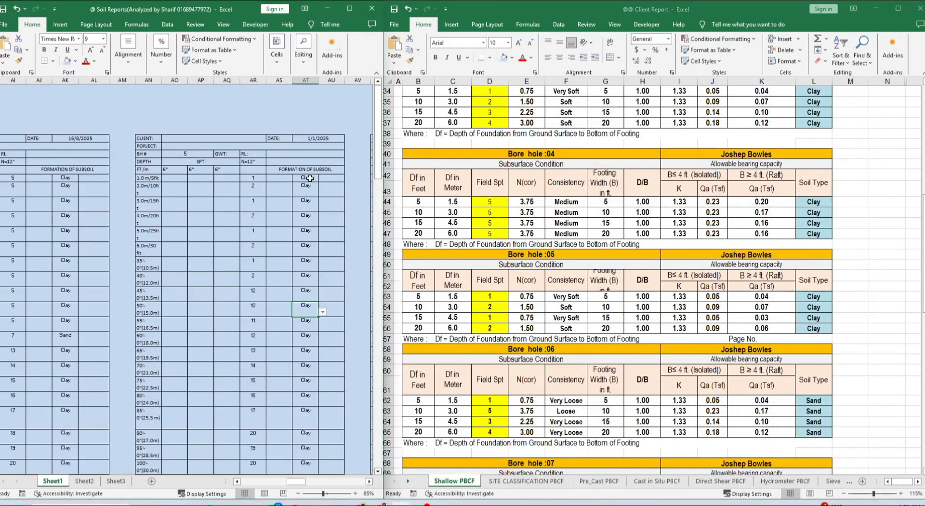
{"action": "left_click", "coordinate": [322, 178]}
{"action": "left_click", "coordinate": [313, 190]}
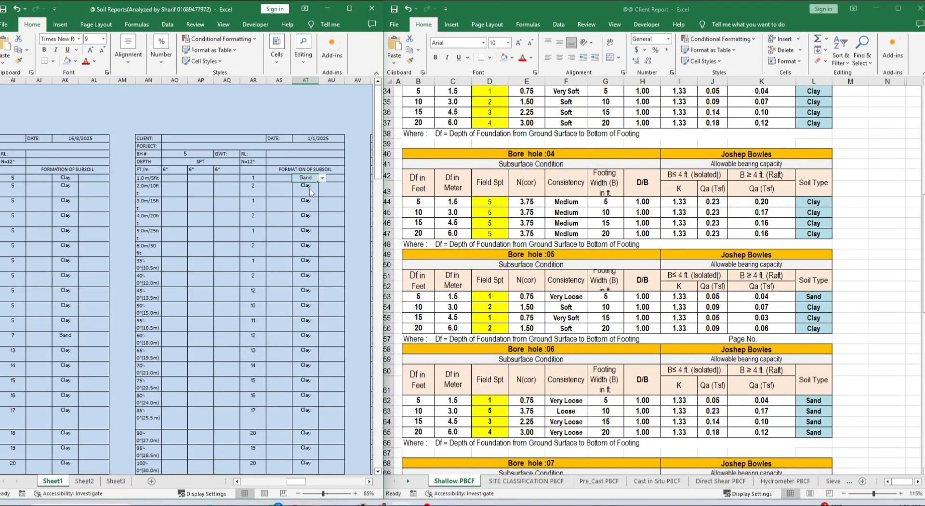
{"action": "left_click", "coordinate": [313, 187]}
{"action": "left_click", "coordinate": [323, 192]}
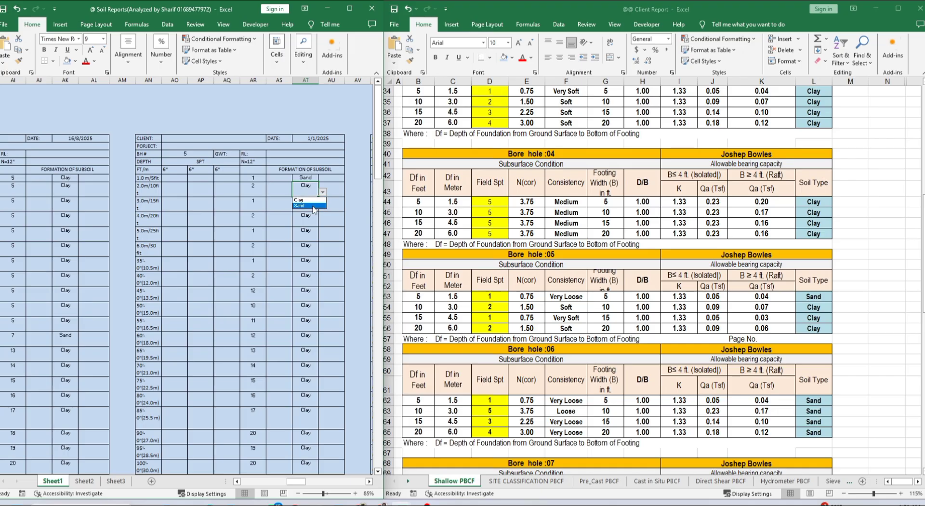
{"action": "left_click", "coordinate": [311, 207]}
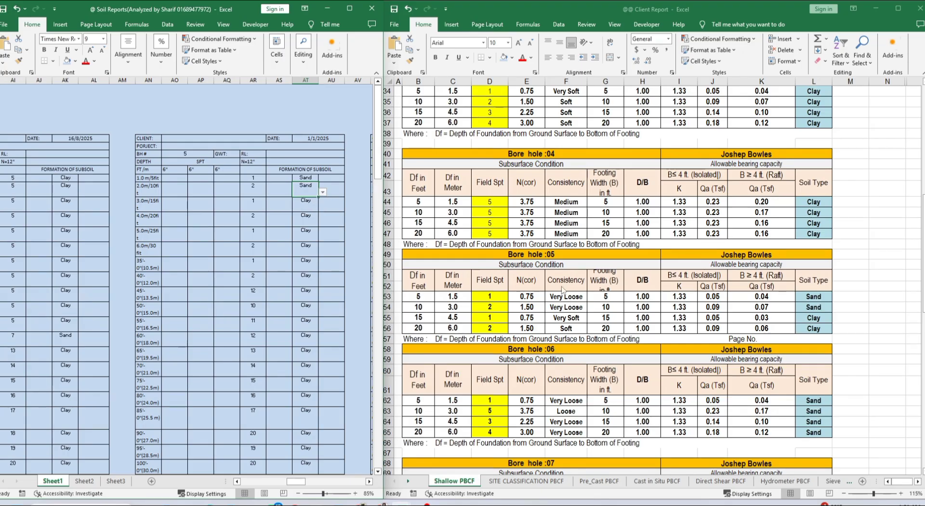
Change borehole 5's third and fourth soil layers from Clay to Sand
{"action": "left_click", "coordinate": [316, 207]}
{"action": "left_click", "coordinate": [322, 207]}
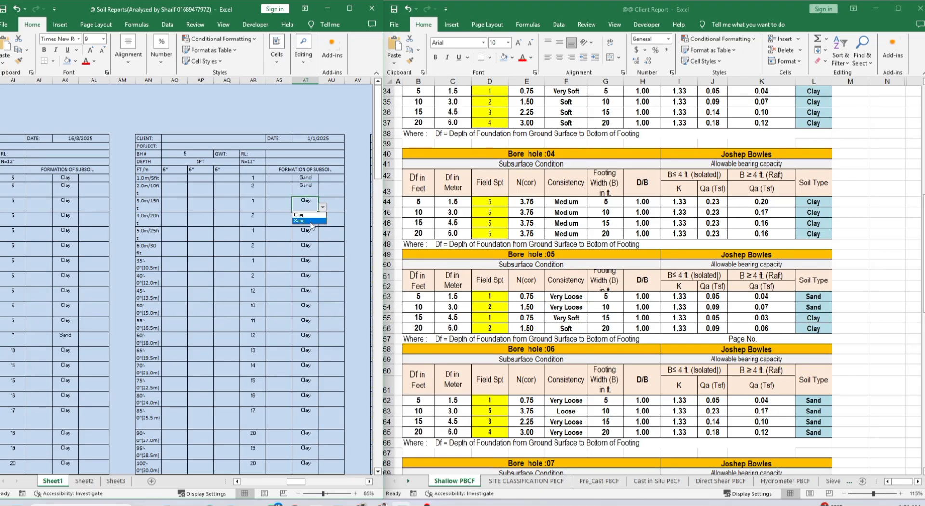
{"action": "left_click", "coordinate": [309, 216]}
{"action": "left_click", "coordinate": [306, 221]}
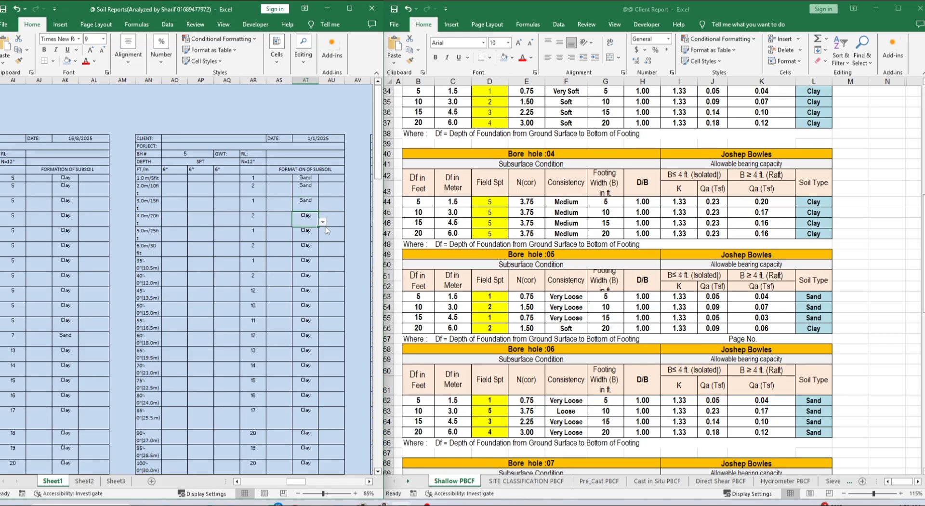
{"action": "left_click", "coordinate": [322, 221]}
{"action": "left_click", "coordinate": [325, 235]}
{"action": "left_click", "coordinate": [529, 484]}
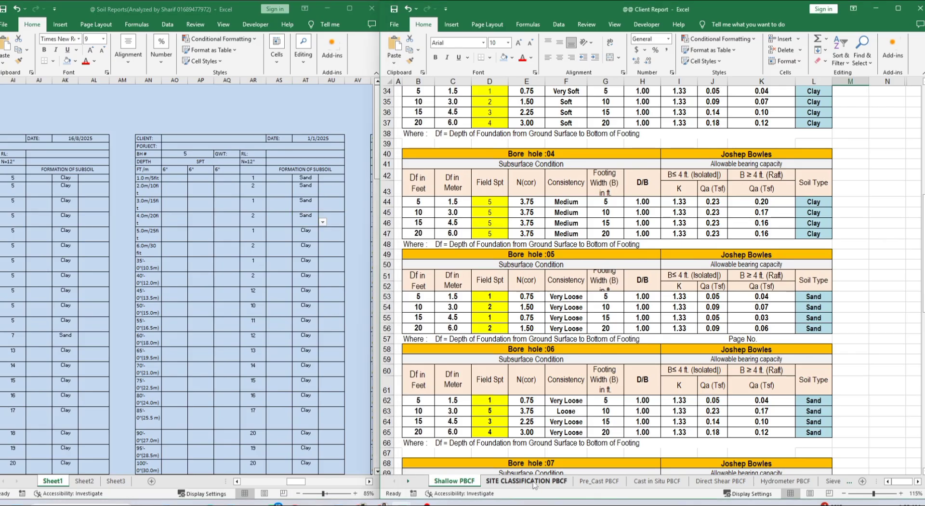
Show Bore Hole -05 on the SITE CLASSIFICATION PBCF sheet, then save and close Client Report
{"action": "left_click", "coordinate": [534, 482]}
{"action": "scroll", "coordinate": [535, 306], "scroll_direction": "down", "scroll_amount": 7}
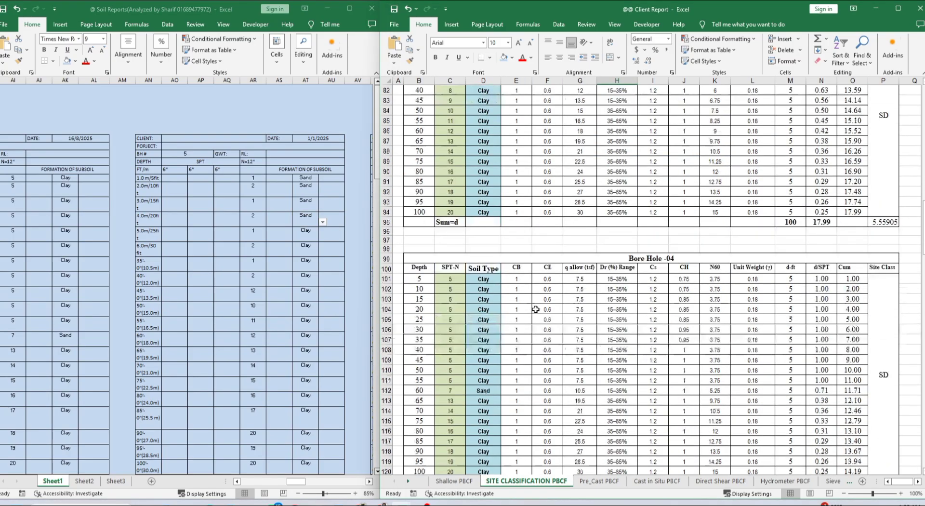
{"action": "scroll", "coordinate": [535, 309], "scroll_direction": "down", "scroll_amount": 10}
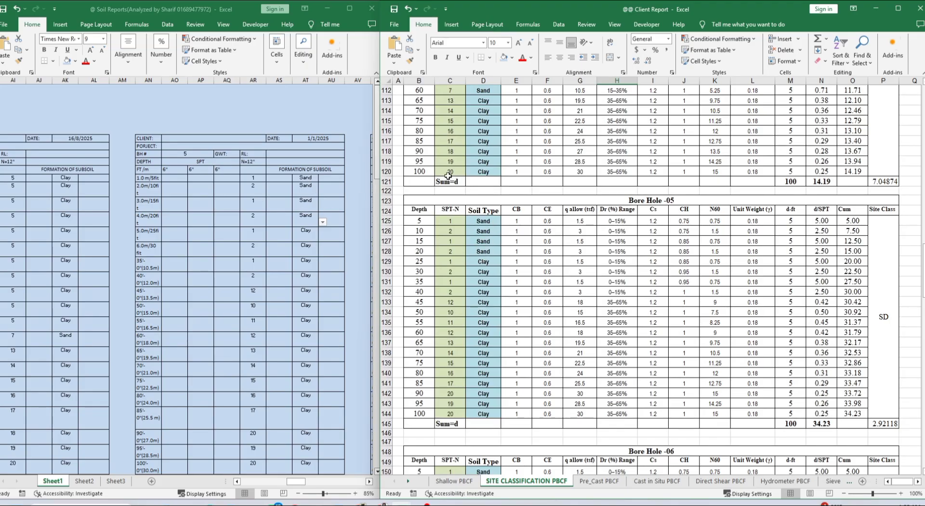
{"action": "left_click", "coordinate": [394, 9]}
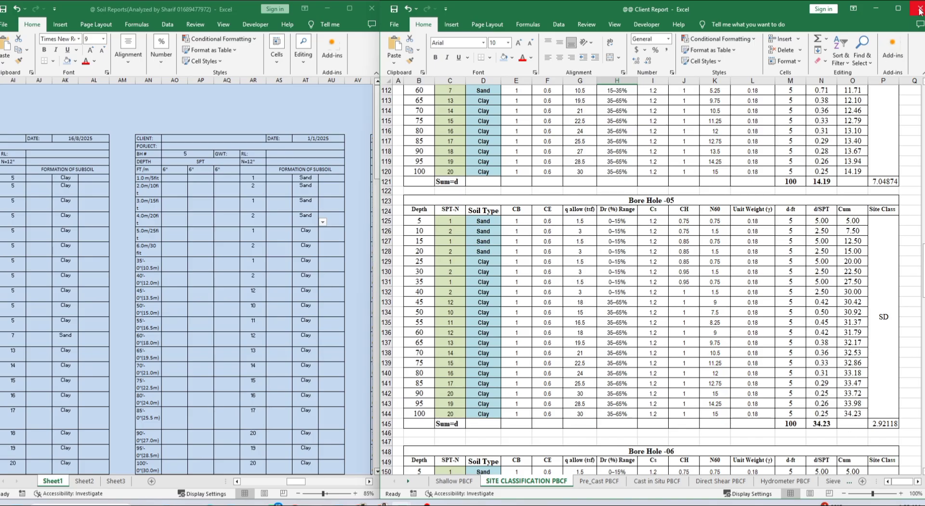
{"action": "left_click", "coordinate": [394, 9]}
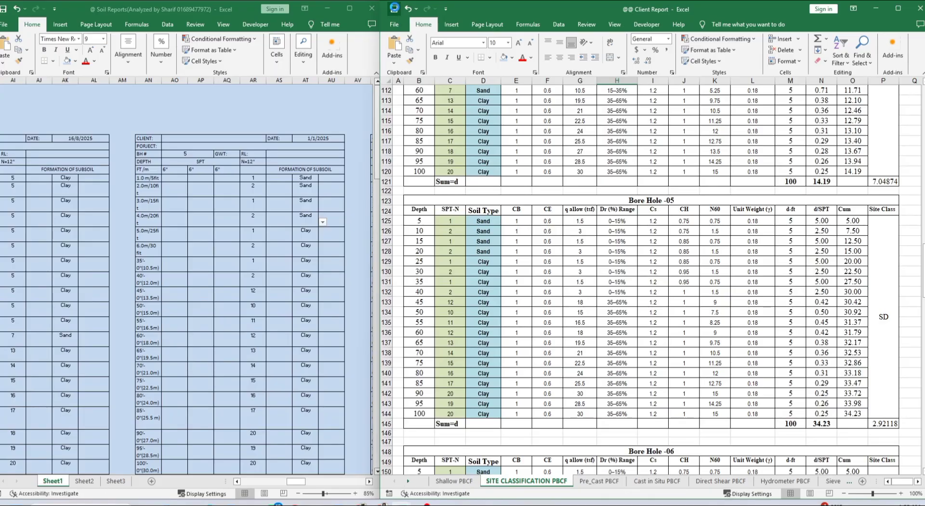
{"action": "left_click", "coordinate": [919, 13]}
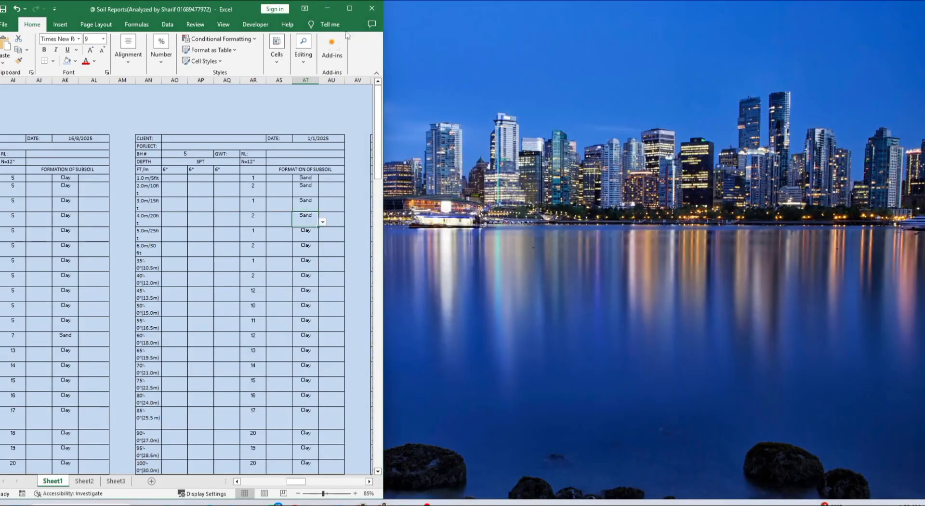
Maximize Soil Reports to review its report tables, then restore it to a smaller window
{"action": "left_click", "coordinate": [349, 8]}
{"action": "left_click", "coordinate": [516, 245]}
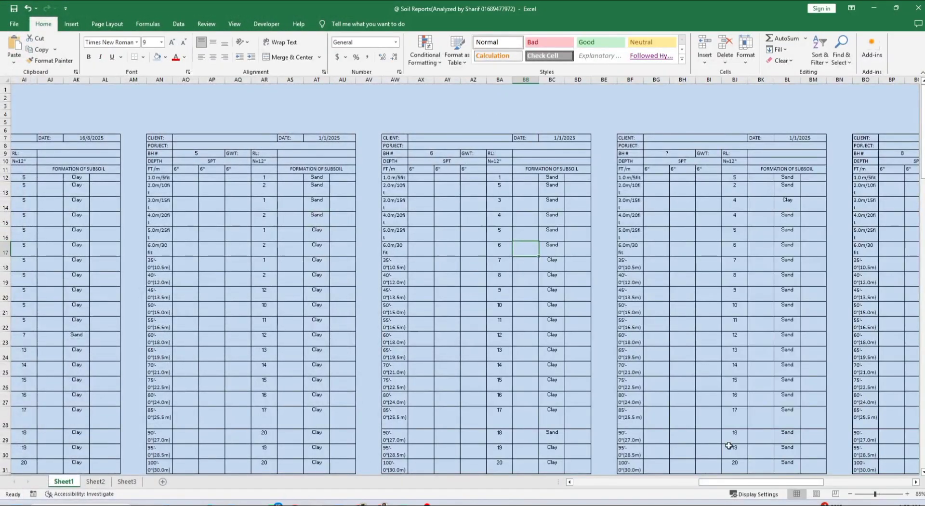
{"action": "left_click_drag", "start_coordinate": [753, 483], "coordinate": [607, 486]}
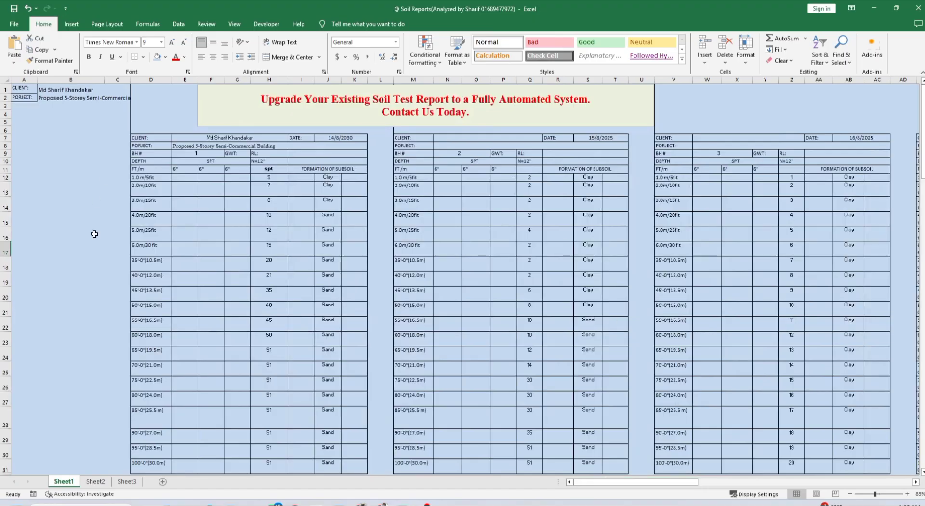
{"action": "scroll", "coordinate": [662, 327], "scroll_direction": "down", "scroll_amount": 14}
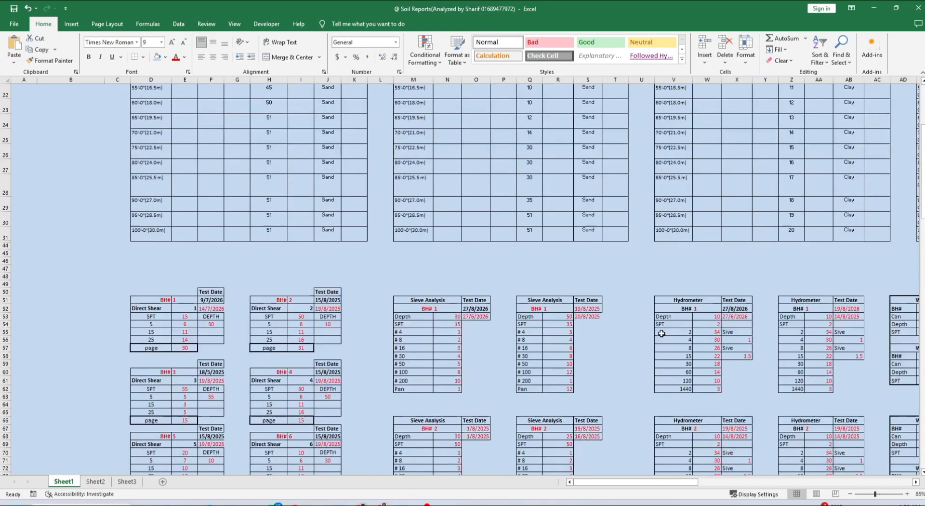
{"action": "scroll", "coordinate": [346, 330], "scroll_direction": "down", "scroll_amount": 4, "text": "ctrl"}
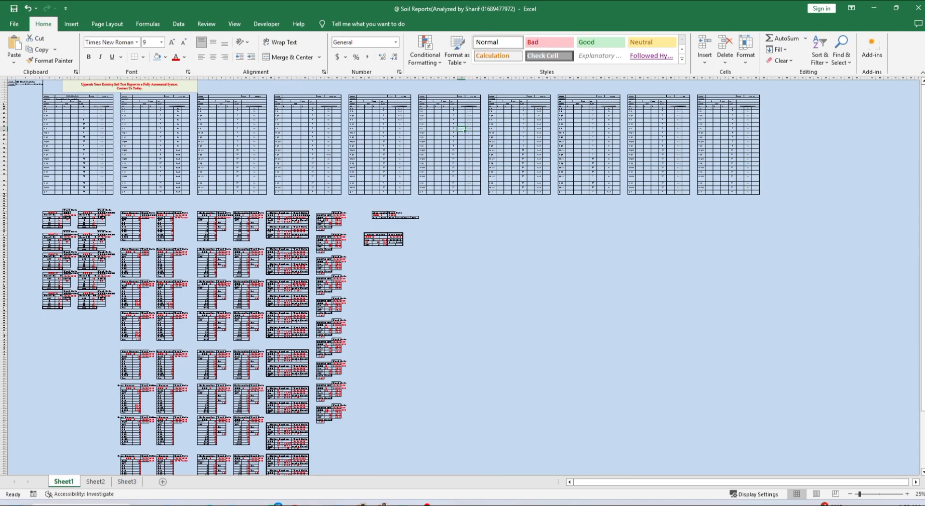
{"action": "scroll", "coordinate": [204, 210], "scroll_direction": "up", "scroll_amount": 2, "text": "ctrl"}
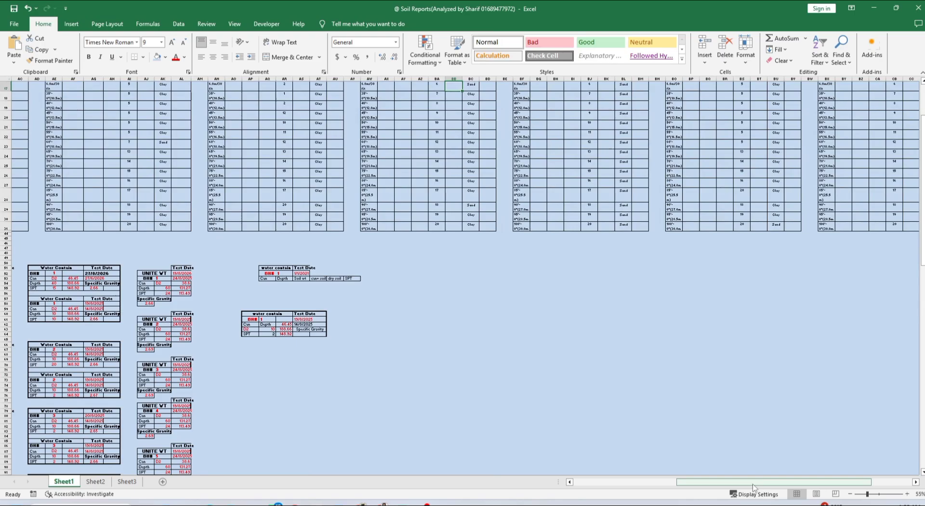
{"action": "left_click_drag", "start_coordinate": [757, 482], "coordinate": [651, 483]}
{"action": "scroll", "coordinate": [259, 310], "scroll_direction": "up", "scroll_amount": 3}
{"action": "scroll", "coordinate": [259, 310], "scroll_direction": "up", "scroll_amount": 3}
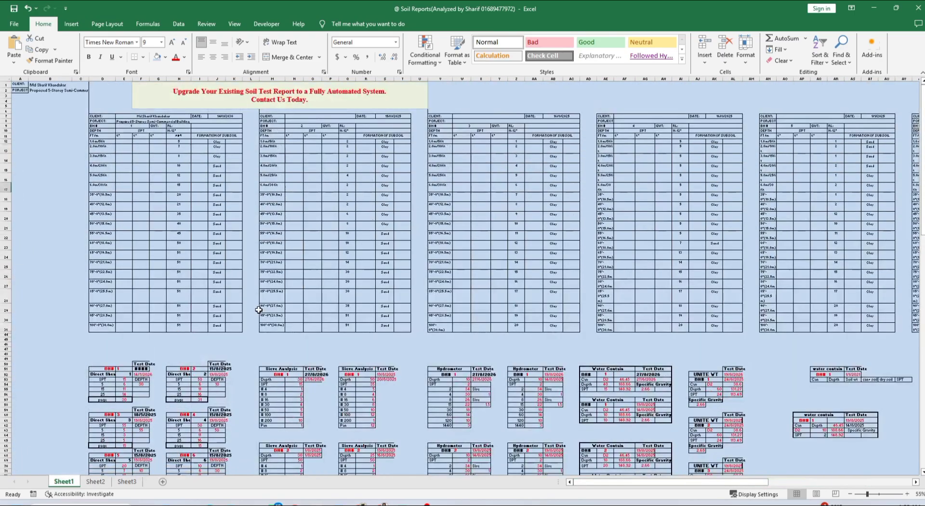
{"action": "left_click", "coordinate": [897, 8]}
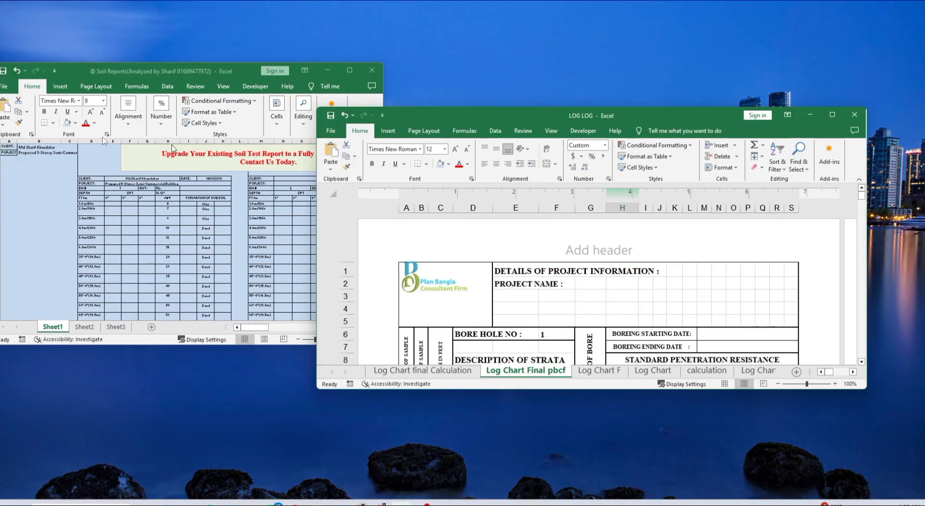
Place LOG LOG on the right half of the screen and Soil Reports on the left half
{"action": "left_click_drag", "start_coordinate": [538, 117], "coordinate": [602, 11]}
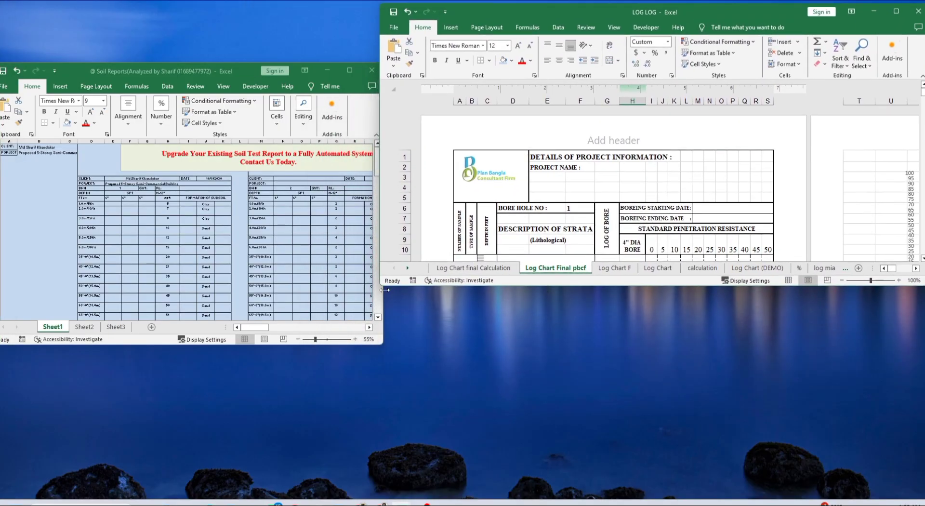
{"action": "left_click_drag", "start_coordinate": [379, 291], "coordinate": [472, 492]}
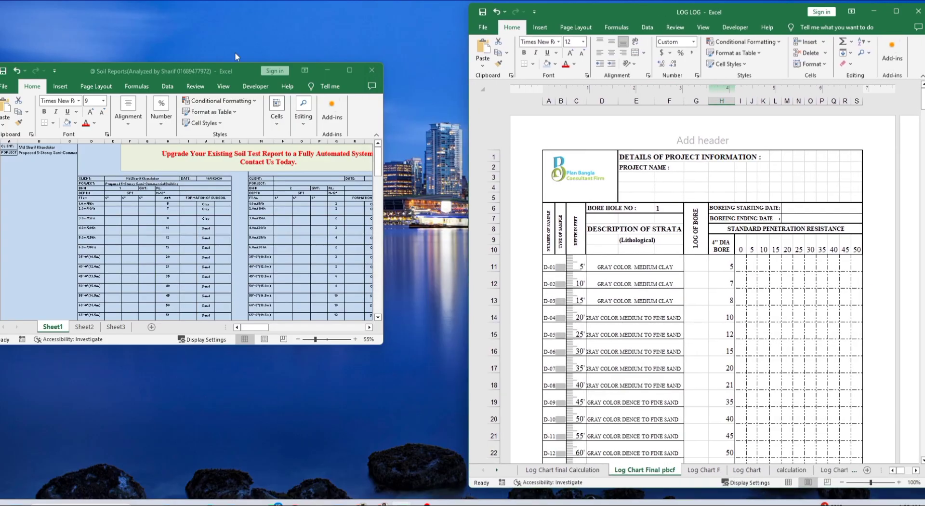
{"action": "left_click_drag", "start_coordinate": [220, 70], "coordinate": [229, 8]}
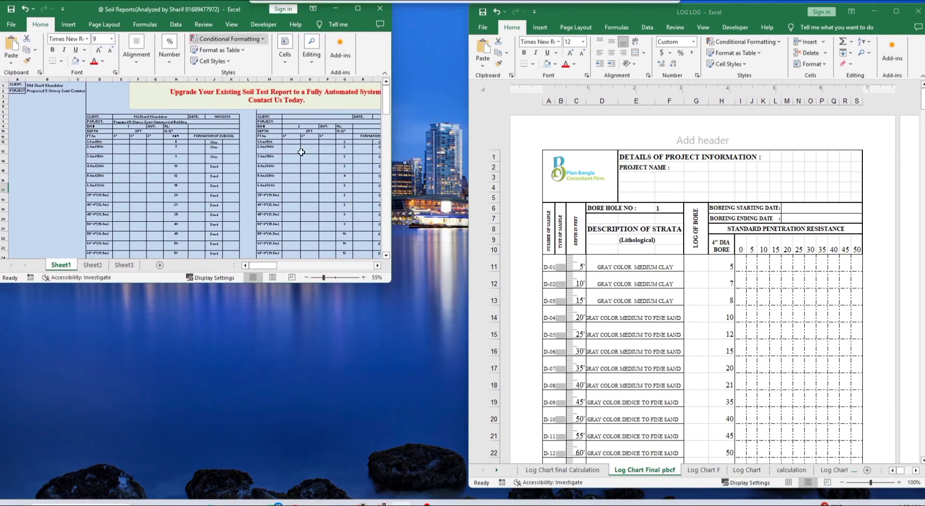
{"action": "left_click_drag", "start_coordinate": [391, 284], "coordinate": [466, 501]}
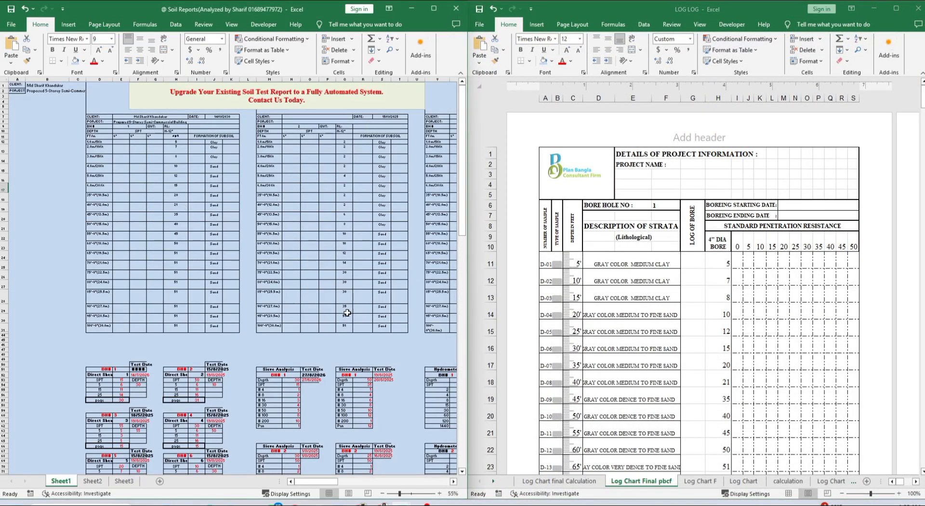
{"action": "left_click_drag", "start_coordinate": [330, 481], "coordinate": [383, 482]}
Change borehole 6's soil type in BC12 to Clay and copy it down through BC20
{"action": "left_click", "coordinate": [384, 156]}
{"action": "scroll", "coordinate": [383, 156], "scroll_direction": "up", "scroll_amount": 3, "text": "ctrl"}
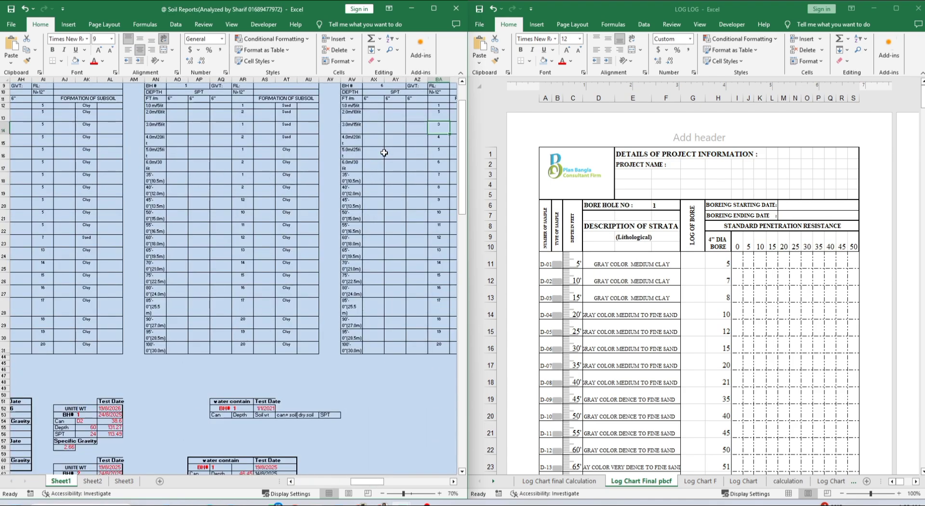
{"action": "left_click_drag", "start_coordinate": [370, 483], "coordinate": [384, 484]}
{"action": "scroll", "coordinate": [204, 323], "scroll_direction": "up", "scroll_amount": 3}
{"action": "scroll", "coordinate": [205, 322], "scroll_direction": "down", "scroll_amount": 1}
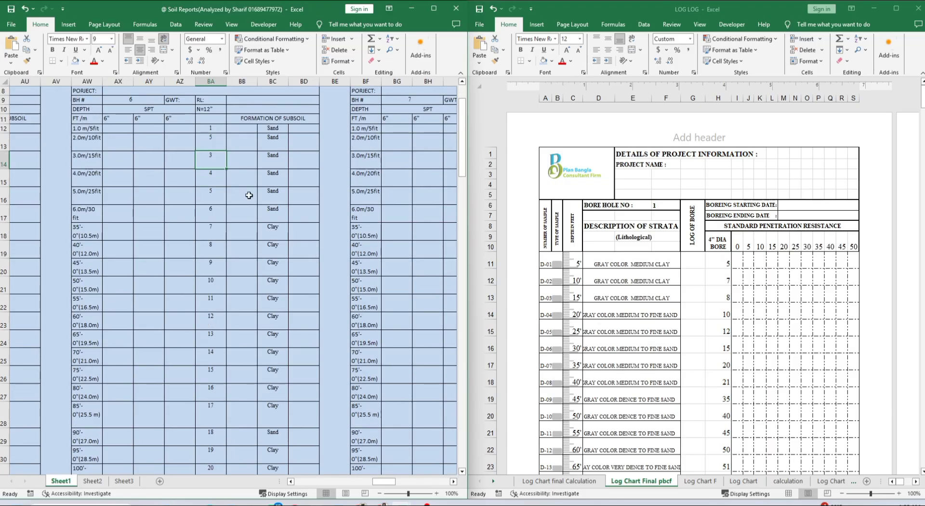
{"action": "left_click", "coordinate": [279, 128]}
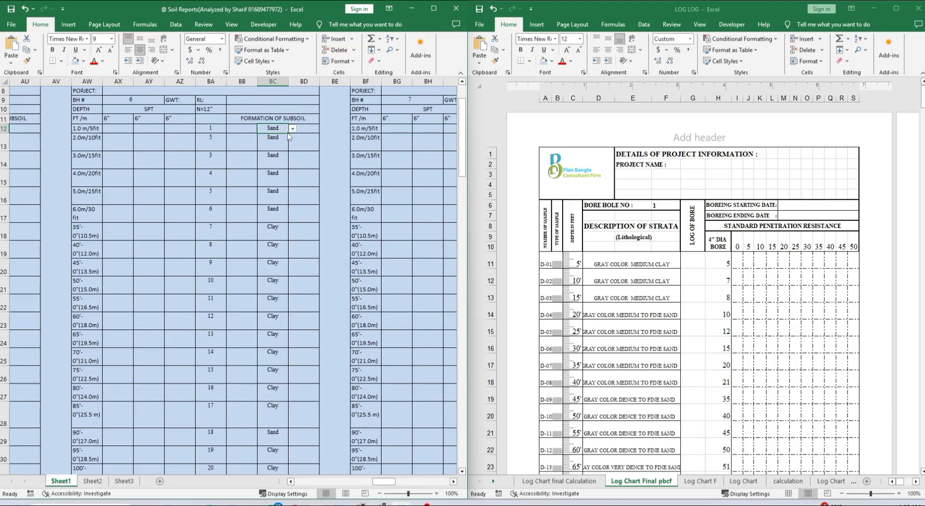
{"action": "left_click", "coordinate": [292, 129]}
{"action": "left_click", "coordinate": [284, 137]}
{"action": "left_click_drag", "start_coordinate": [288, 134], "coordinate": [280, 272]}
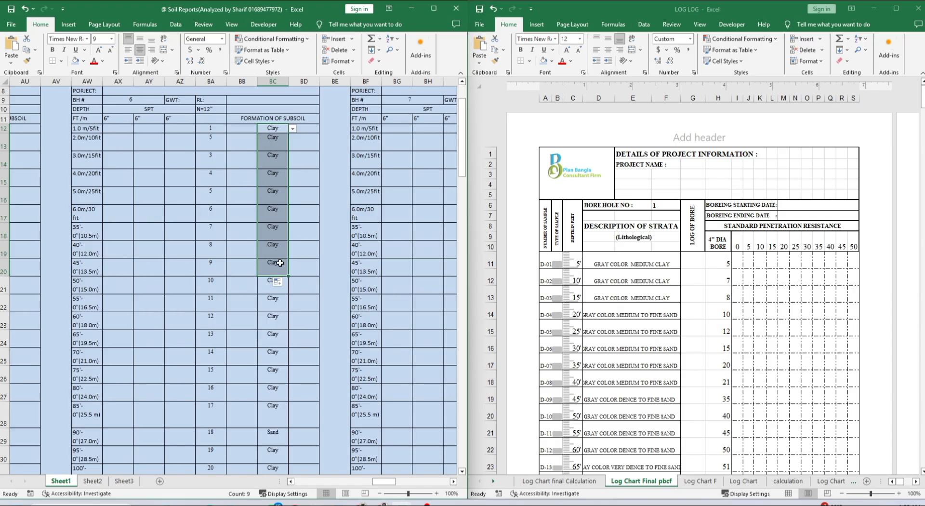
Set BC21 to Sand and fill Sand down through BC30
{"action": "left_click", "coordinate": [268, 284]}
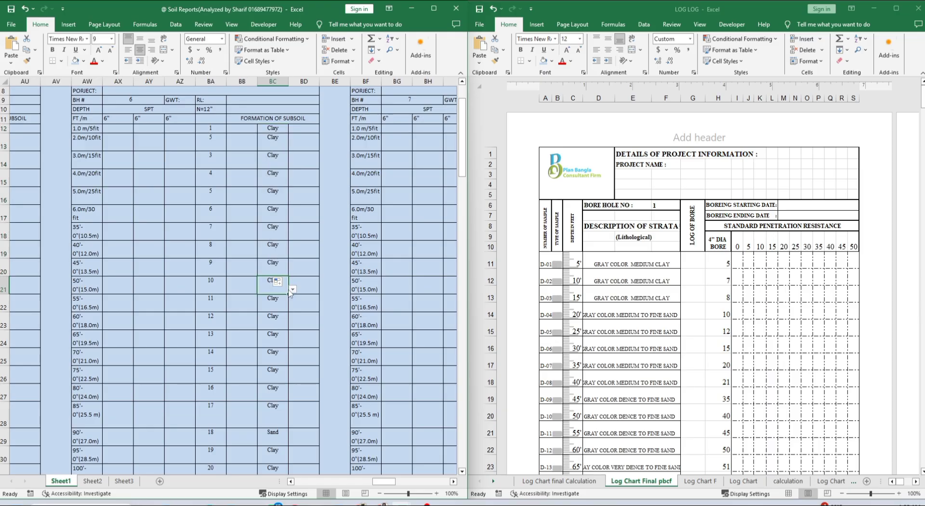
{"action": "left_click", "coordinate": [292, 289]}
{"action": "left_click", "coordinate": [276, 305]}
{"action": "double_click", "coordinate": [289, 293]}
{"action": "left_click", "coordinate": [311, 342]}
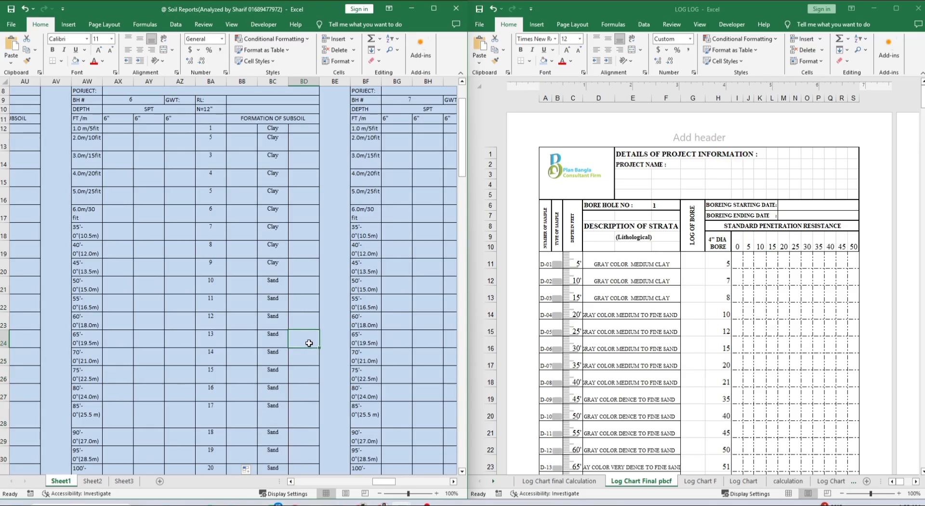
{"action": "scroll", "coordinate": [771, 318], "scroll_direction": "down", "scroll_amount": 20}
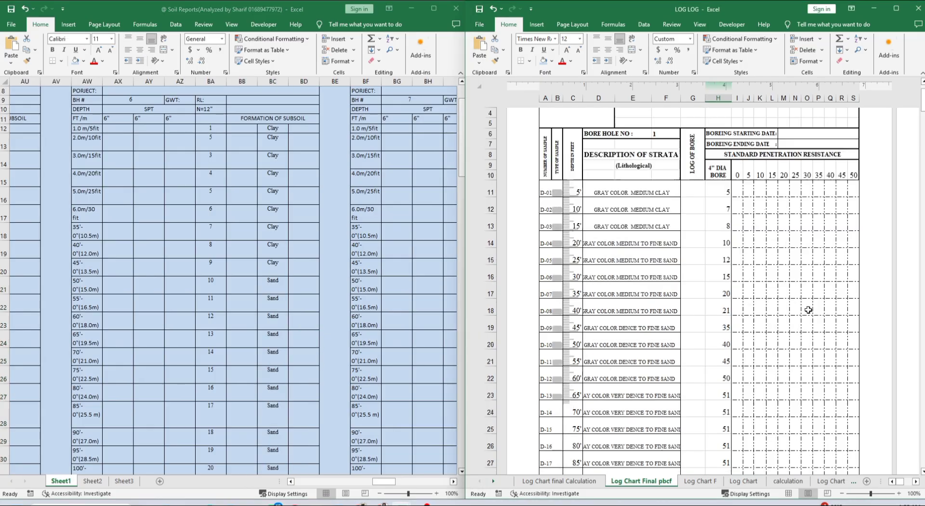
{"action": "scroll", "coordinate": [809, 310], "scroll_direction": "down", "scroll_amount": 9}
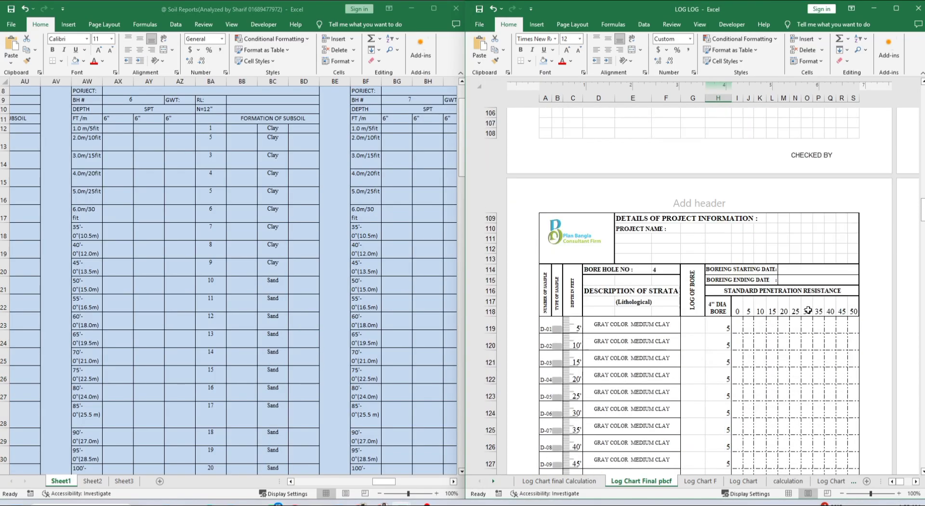
{"action": "scroll", "coordinate": [809, 309], "scroll_direction": "down", "scroll_amount": 14}
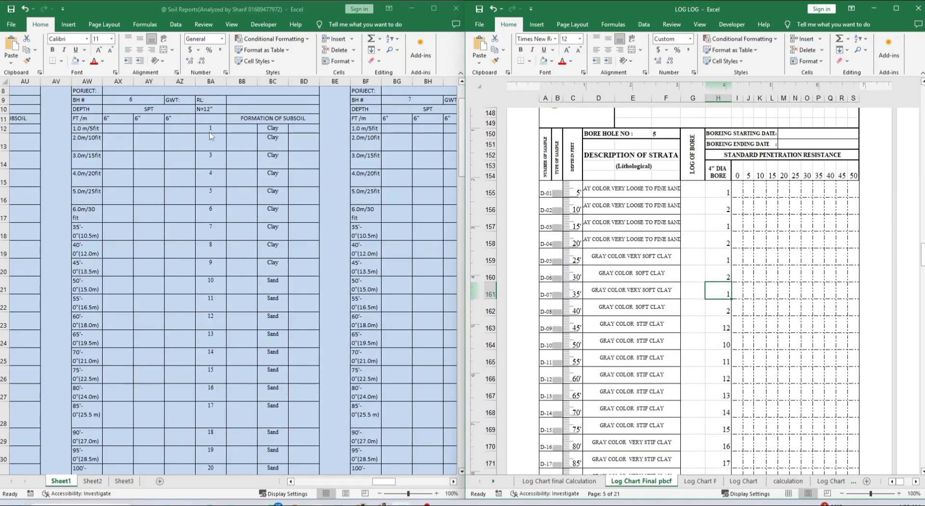
{"action": "scroll", "coordinate": [737, 340], "scroll_direction": "down", "scroll_amount": 10}
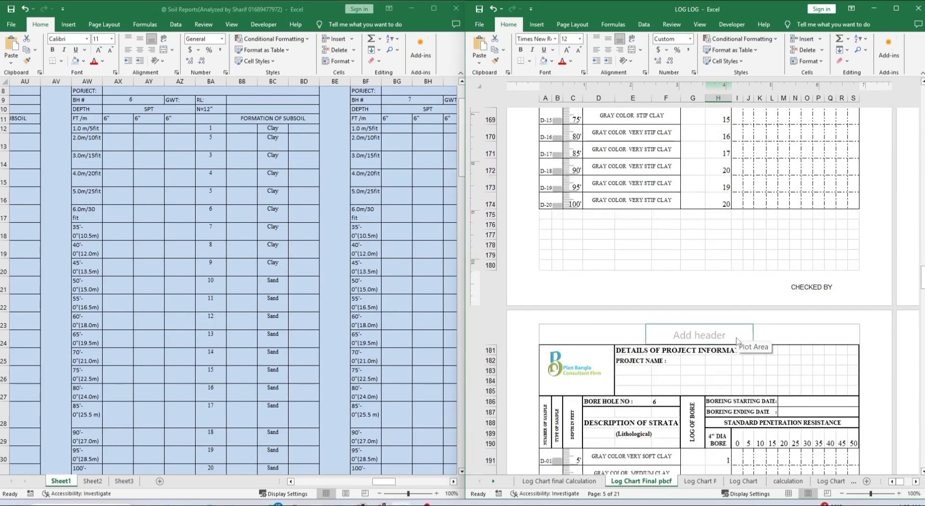
{"action": "scroll", "coordinate": [737, 341], "scroll_direction": "down", "scroll_amount": 4}
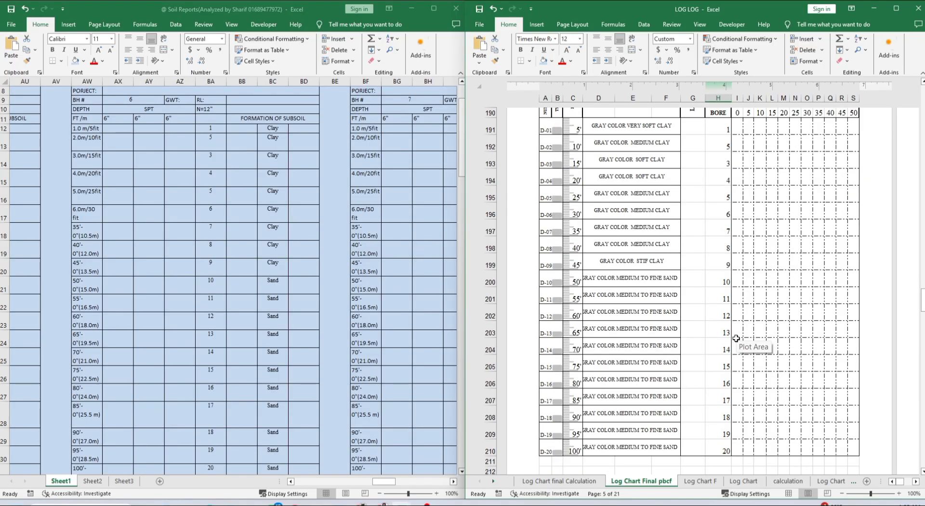
Enter borehole 6's SPT values 5, 4, 1, 2, 3, 4, 2, 3, 5, 10 down column BA from BA12
{"action": "left_click", "coordinate": [218, 129]}
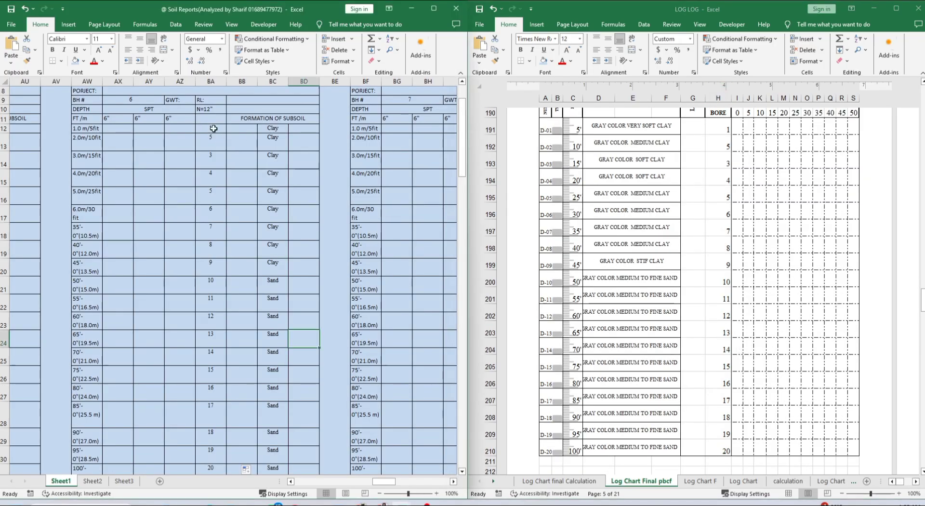
{"action": "type", "text": "5"}
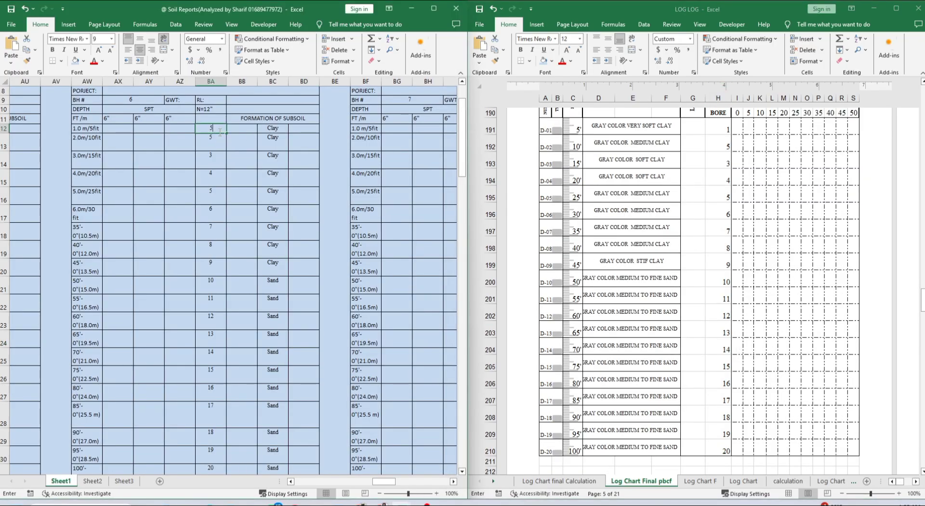
{"action": "key", "text": "Return"}
{"action": "key", "text": "Return"}
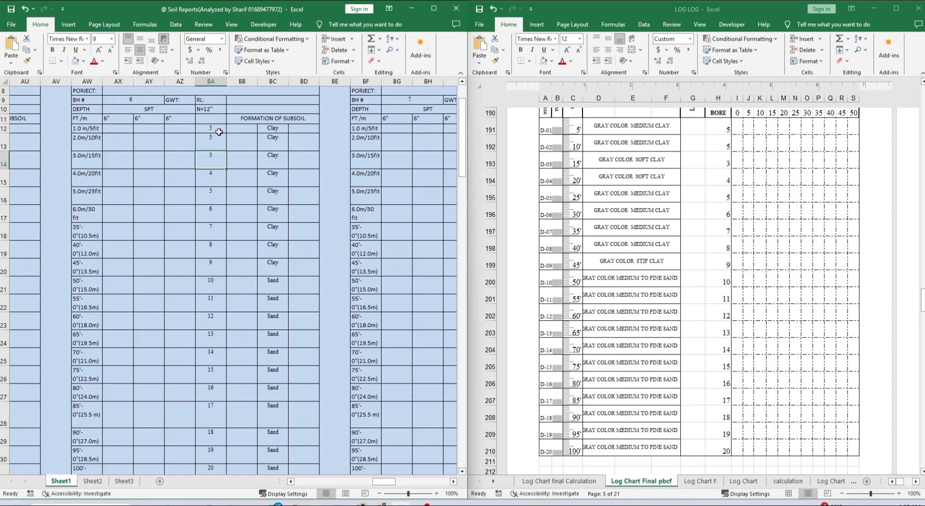
{"action": "type", "text": "4"}
{"action": "key", "text": "Return"}
{"action": "type", "text": "1"}
{"action": "key", "text": "Return"}
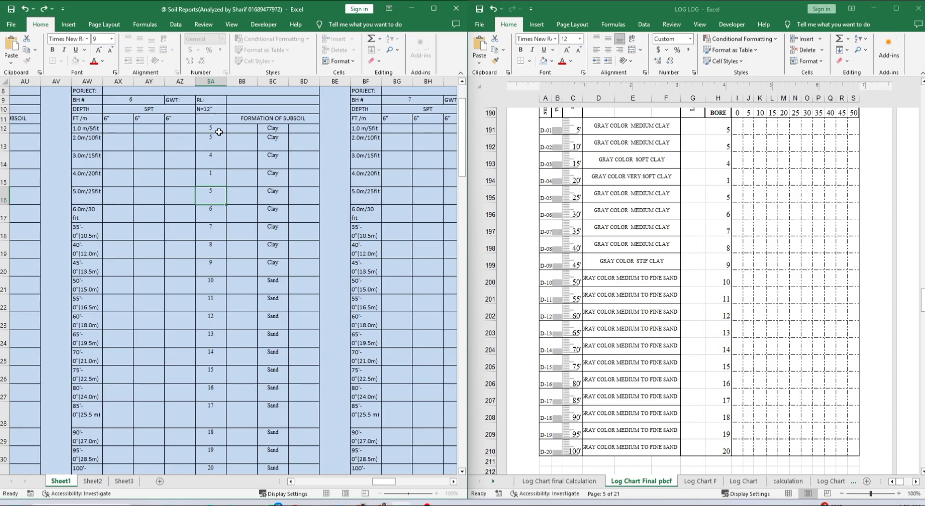
{"action": "type", "text": "2"}
{"action": "key", "text": "Return"}
{"action": "type", "text": "3"}
{"action": "key", "text": "Return"}
{"action": "type", "text": "4"}
{"action": "key", "text": "Return"}
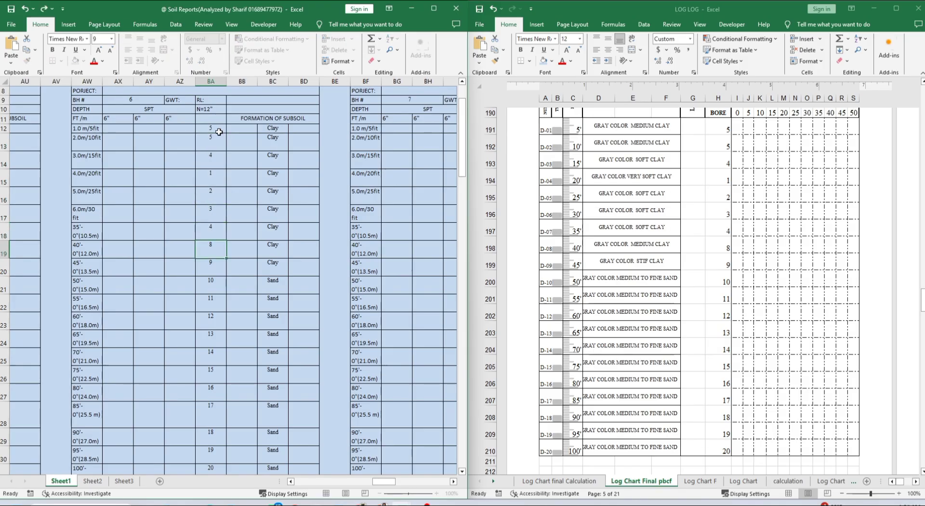
{"action": "type", "text": "2"}
{"action": "key", "text": "Return"}
{"action": "type", "text": "3"}
{"action": "key", "text": "Return"}
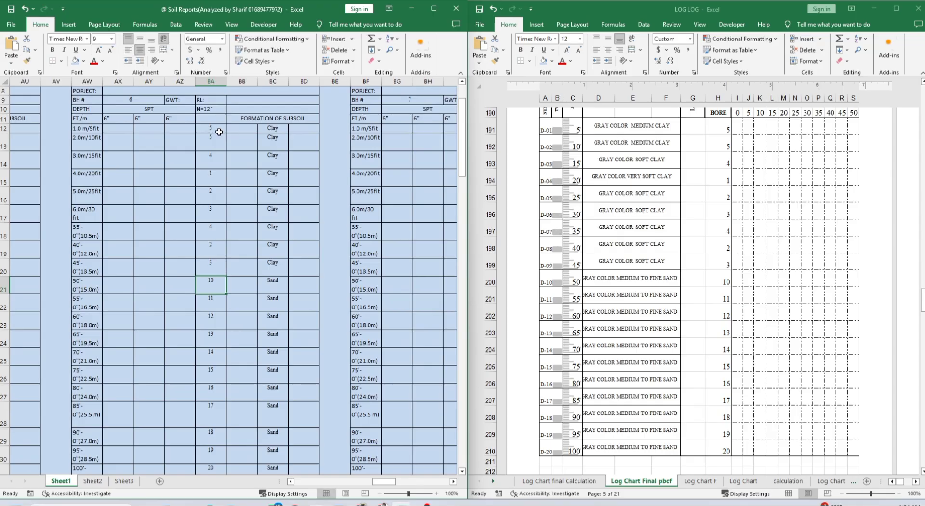
{"action": "type", "text": "5"}
{"action": "key", "text": "Return"}
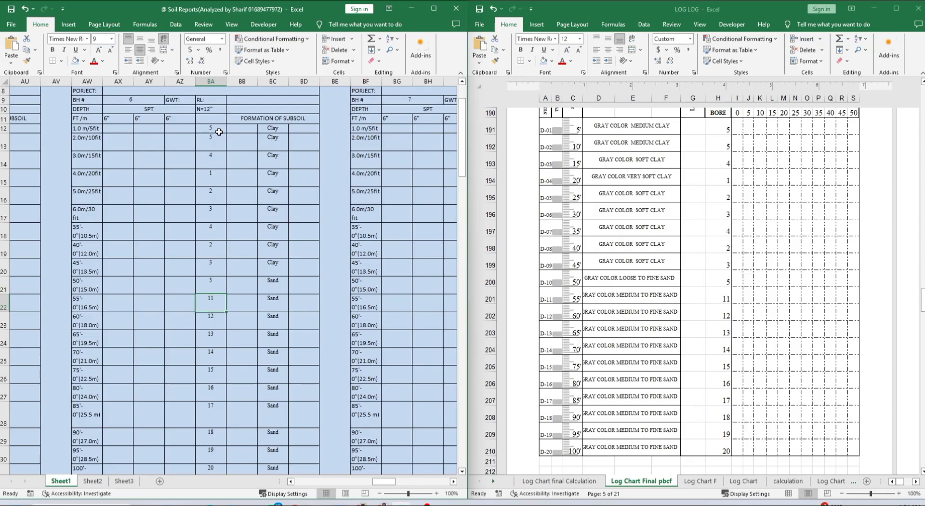
{"action": "type", "text": "10"}
{"action": "key", "text": "Return"}
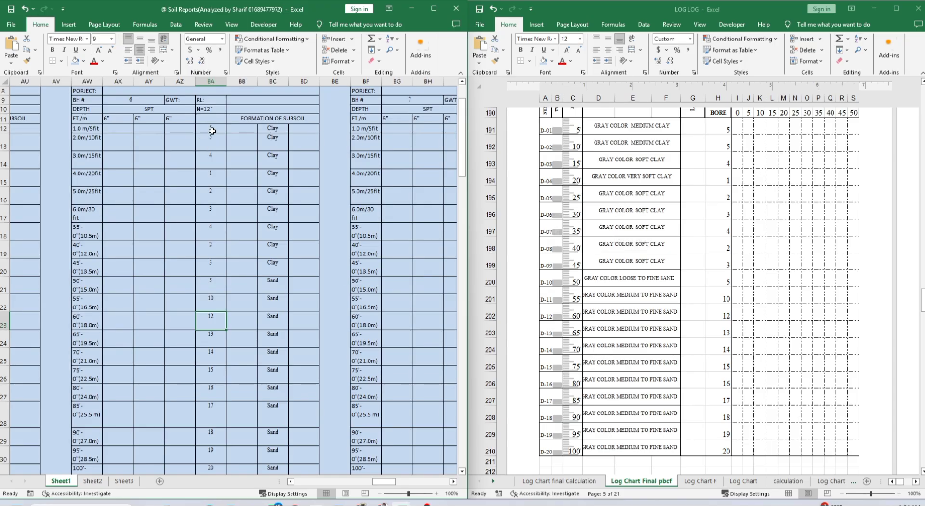
Revise the 4.0 m SPT value in BA15 to 30 and enter 40 in BA27
{"action": "left_click", "coordinate": [213, 130]}
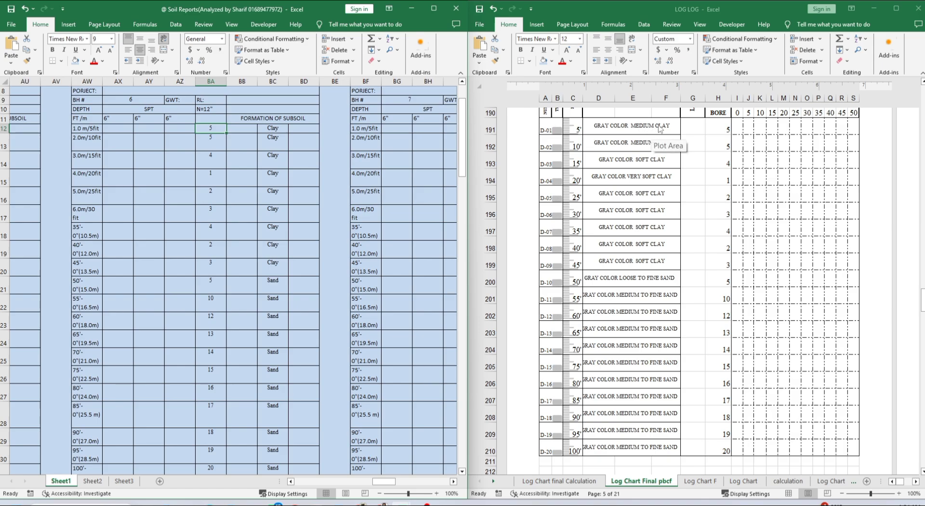
{"action": "left_click", "coordinate": [212, 176]}
{"action": "type", "text": "1"}
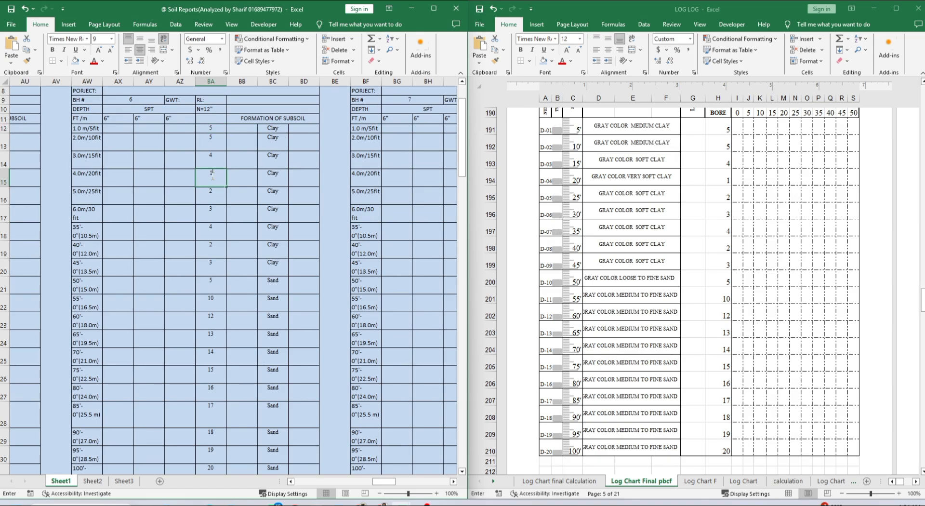
{"action": "type", "text": "2"}
{"action": "key", "text": "Return"}
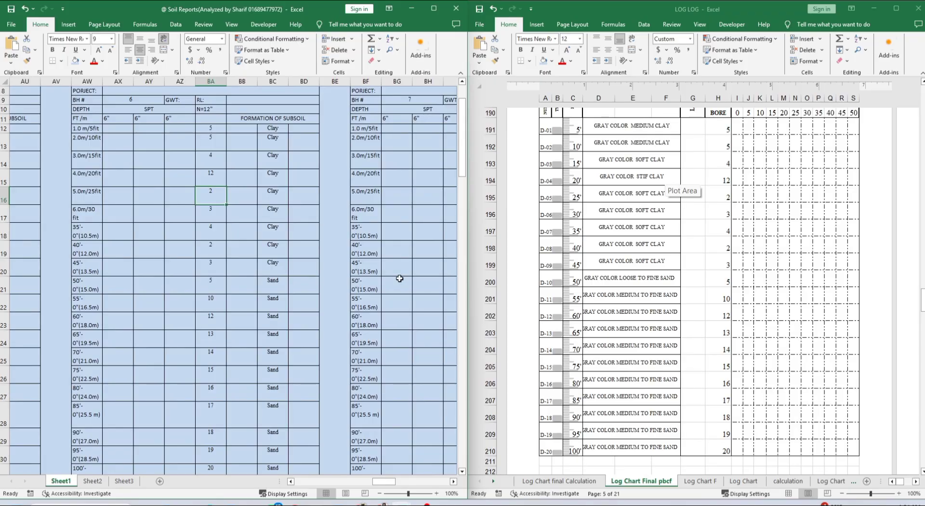
{"action": "left_click", "coordinate": [220, 176]}
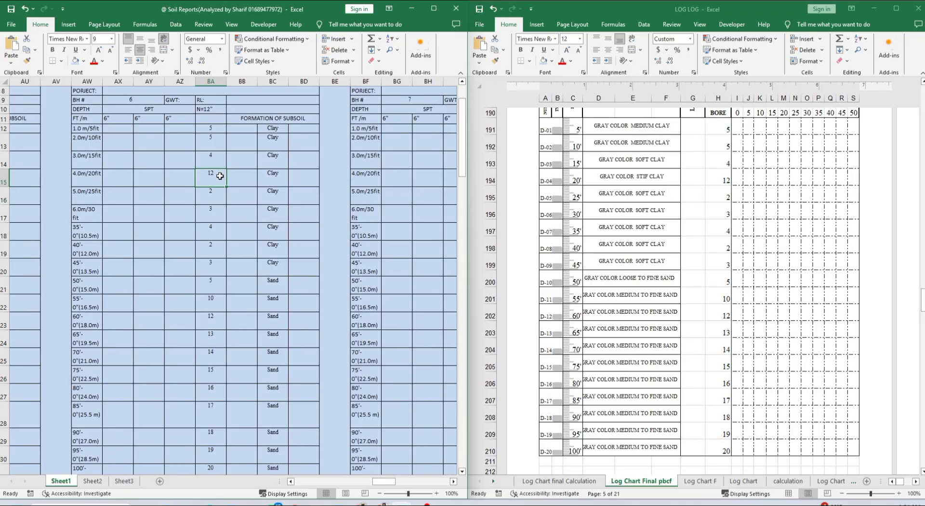
{"action": "type", "text": "30"}
{"action": "key", "text": "Return"}
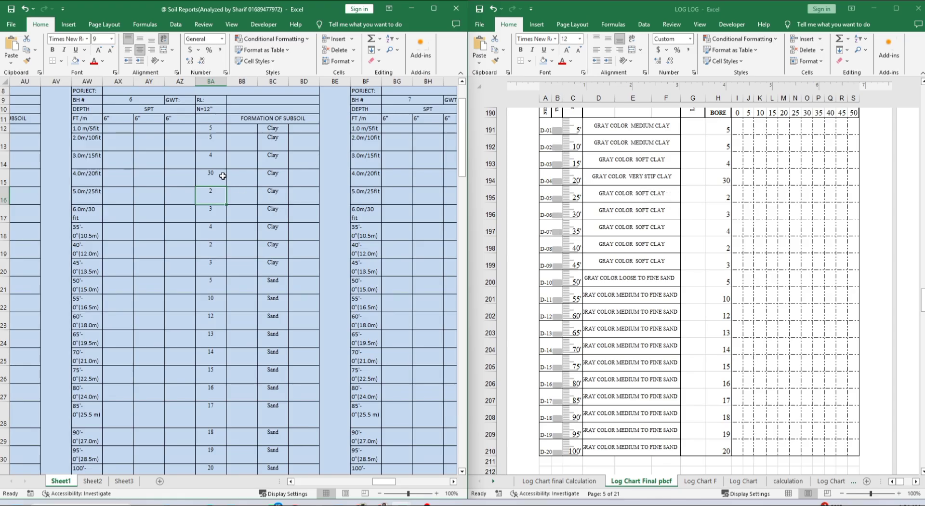
{"action": "type", "text": "40"}
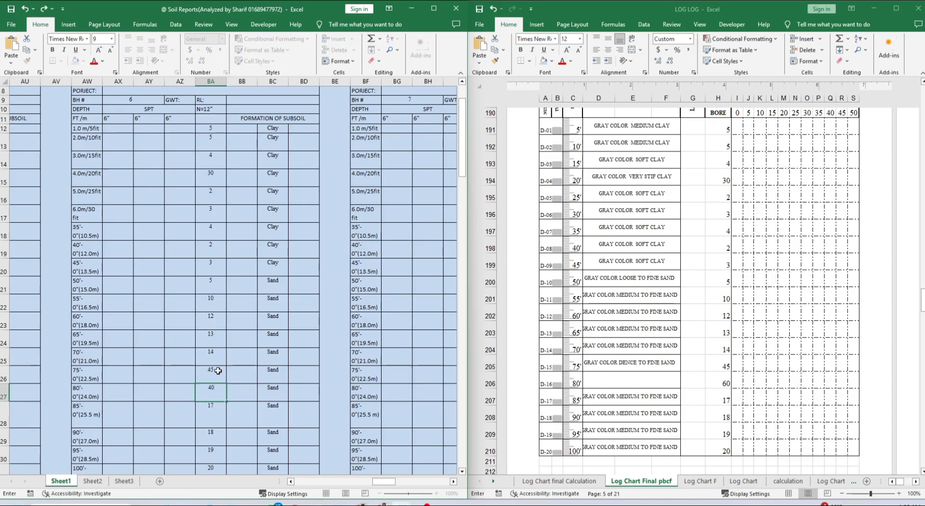
{"action": "key", "text": "Return"}
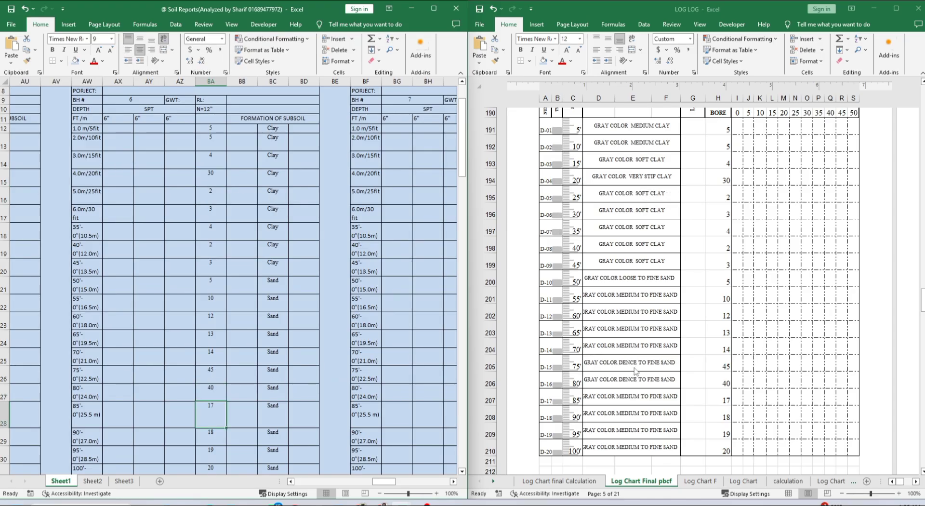
Correct BA26 to 20 and set the 6.0 m SPT value in BA17 to 25
{"action": "left_click", "coordinate": [219, 376]}
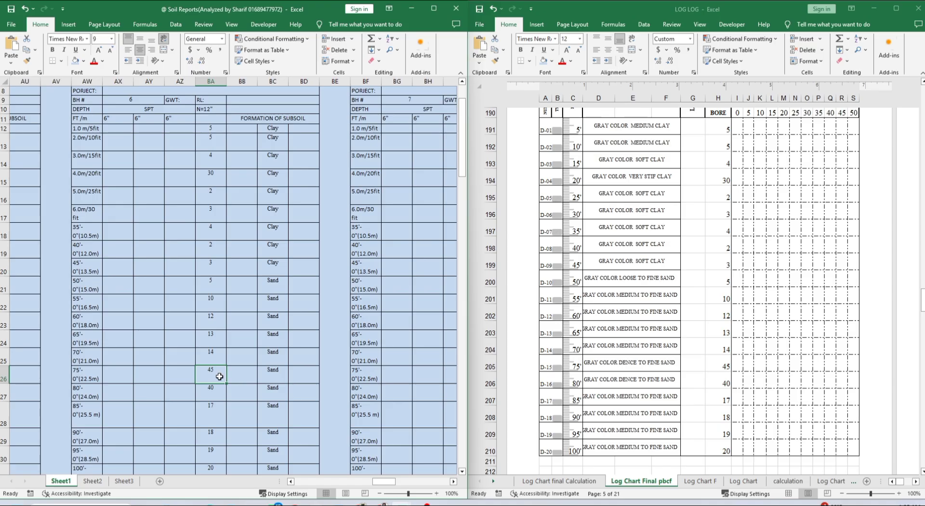
{"action": "type", "text": "20"}
{"action": "key", "text": "Return"}
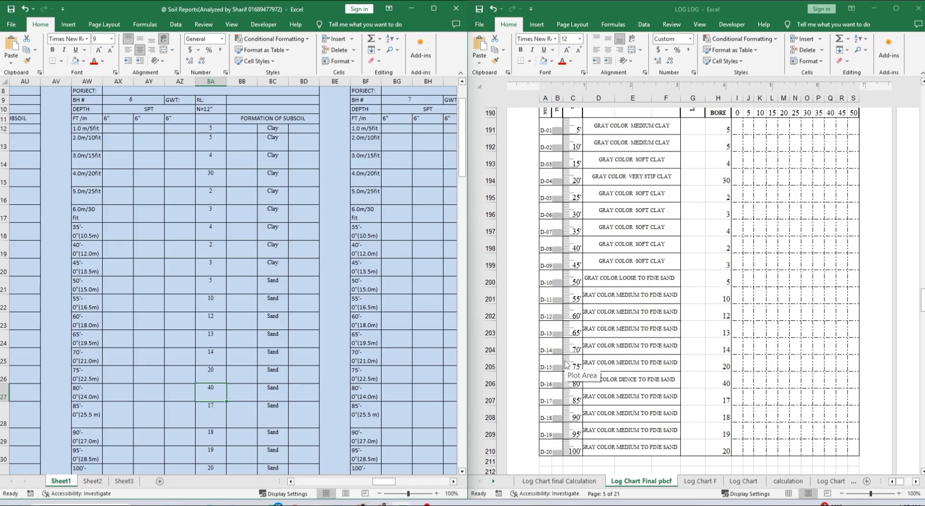
{"action": "left_click", "coordinate": [418, 346]}
{"action": "left_click", "coordinate": [215, 216]}
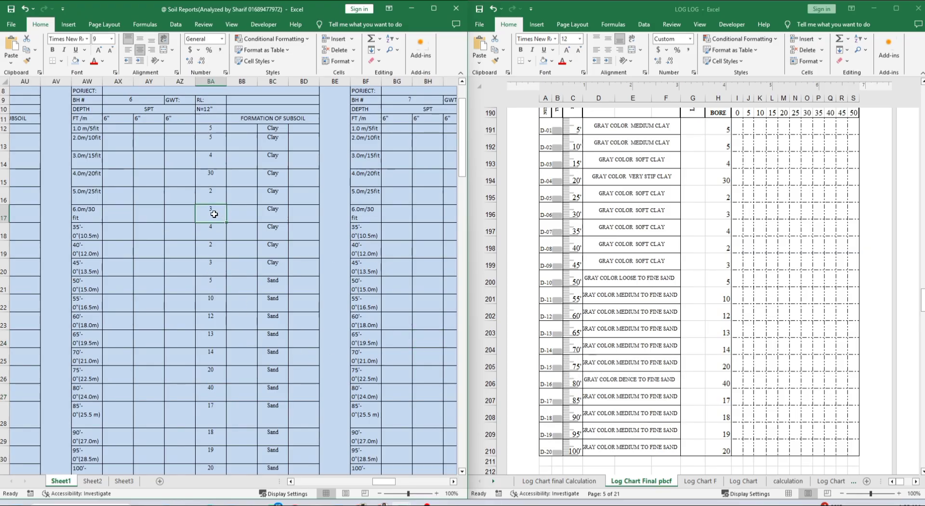
{"action": "type", "text": "25"}
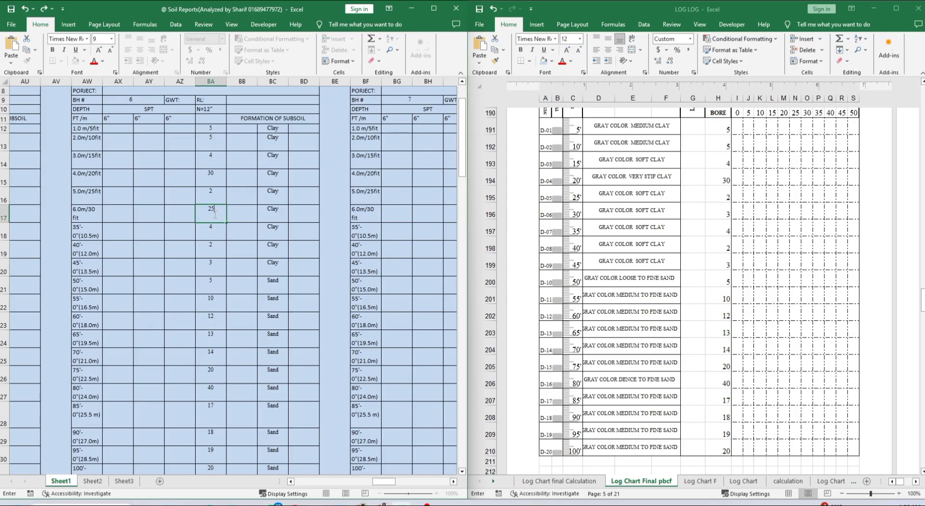
{"action": "key", "text": "Return"}
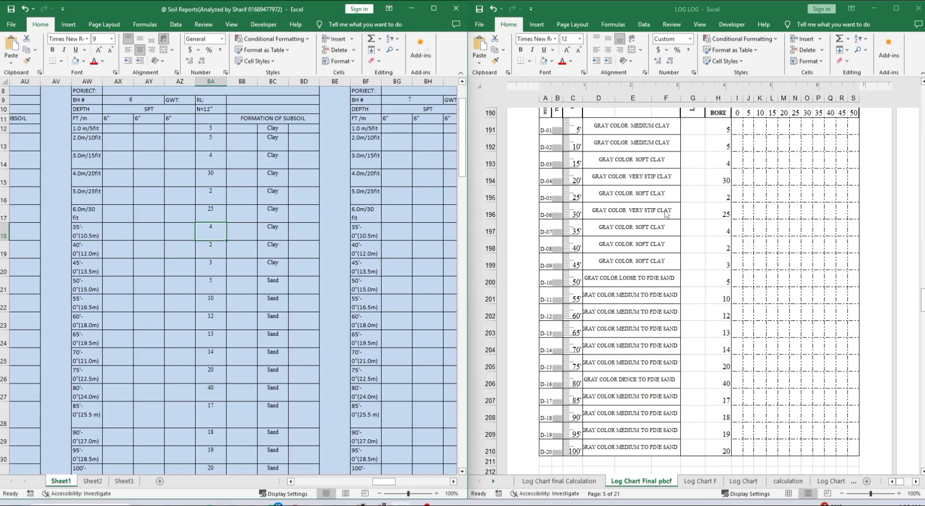
Close the LOG LOG workbook, leaving only Soil Reports on screen
{"action": "left_click", "coordinate": [298, 207]}
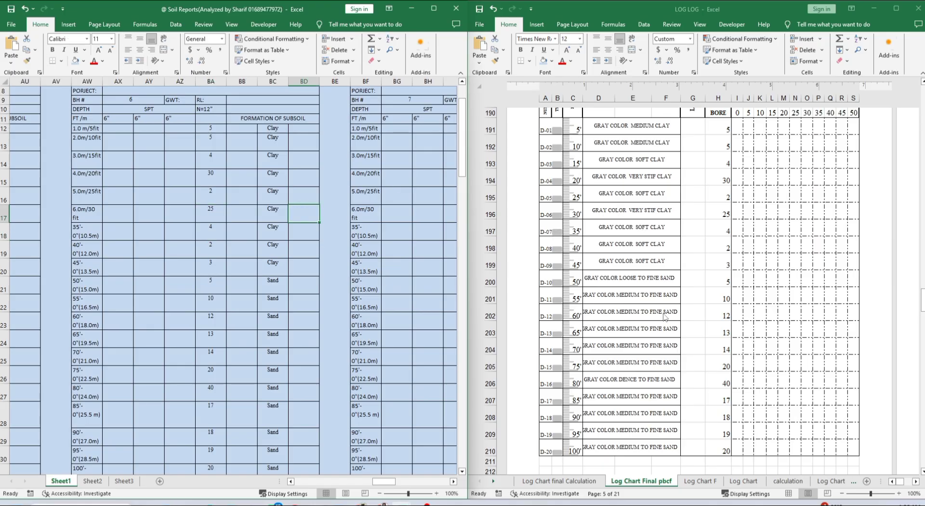
{"action": "scroll", "coordinate": [668, 316], "scroll_direction": "up", "scroll_amount": 3}
{"action": "scroll", "coordinate": [775, 281], "scroll_direction": "up", "scroll_amount": 20}
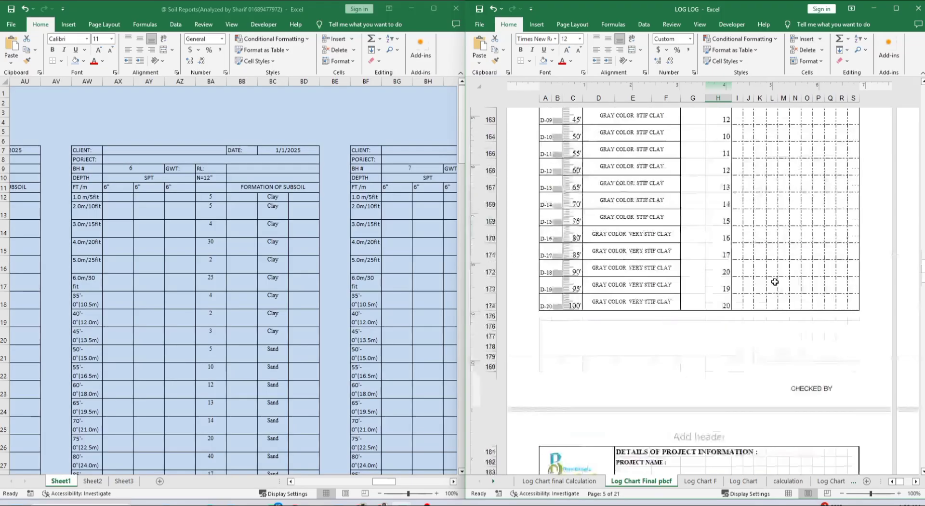
{"action": "scroll", "coordinate": [775, 281], "scroll_direction": "up", "scroll_amount": 15}
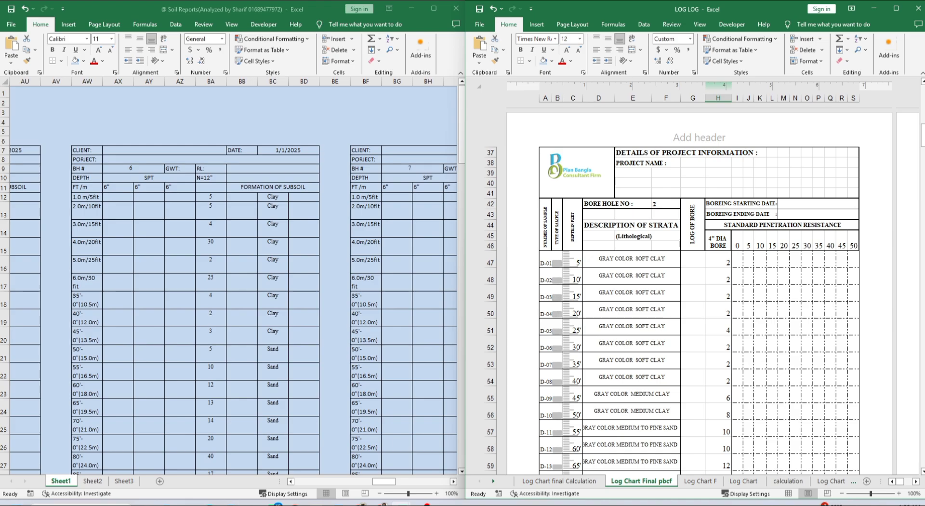
{"action": "left_click", "coordinate": [918, 8]}
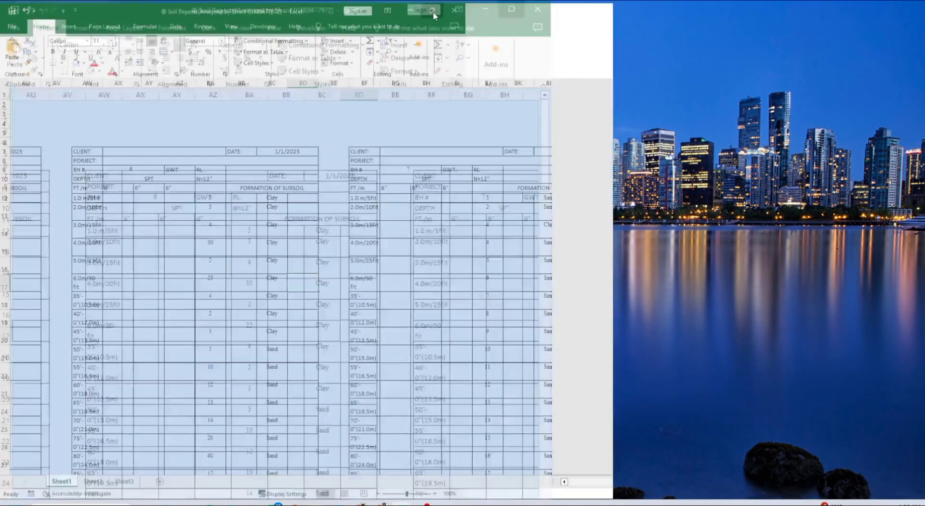
Maximize the Soil Reports workbook, save it, and close it
{"action": "left_click", "coordinate": [433, 9]}
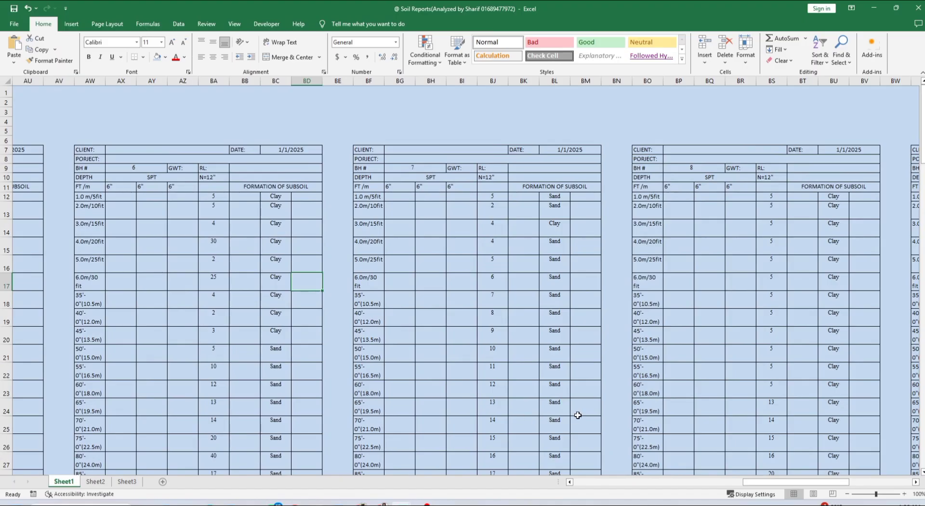
{"action": "scroll", "coordinate": [593, 411], "scroll_direction": "down", "scroll_amount": 2, "text": "ctrl"}
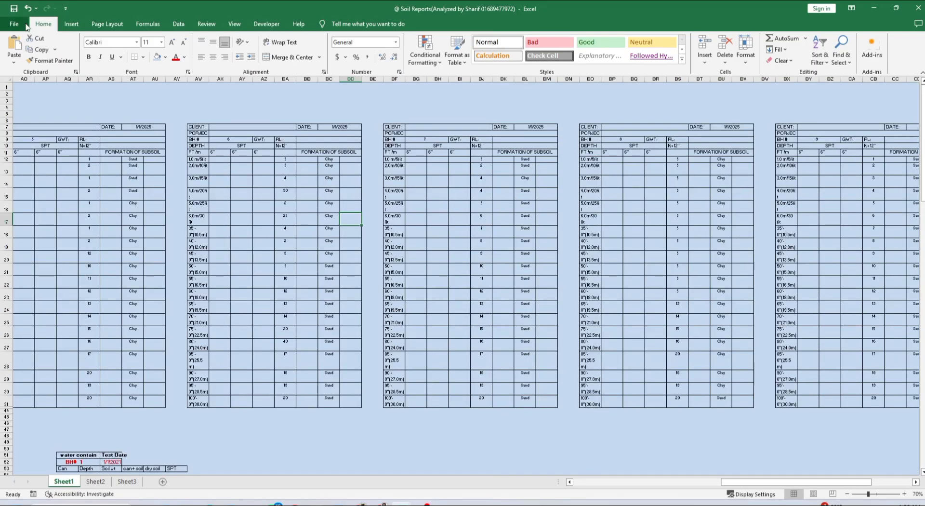
{"action": "left_click", "coordinate": [14, 8]}
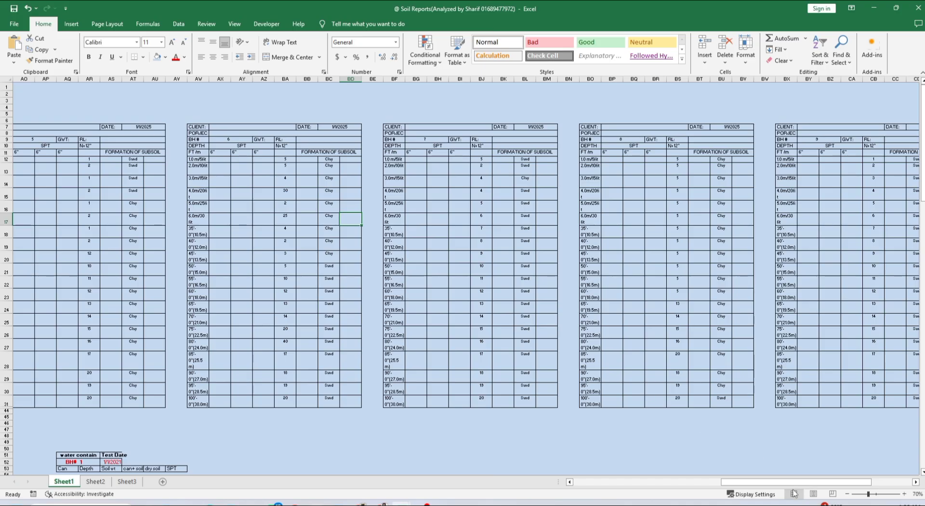
{"action": "left_click_drag", "start_coordinate": [795, 482], "coordinate": [620, 481]}
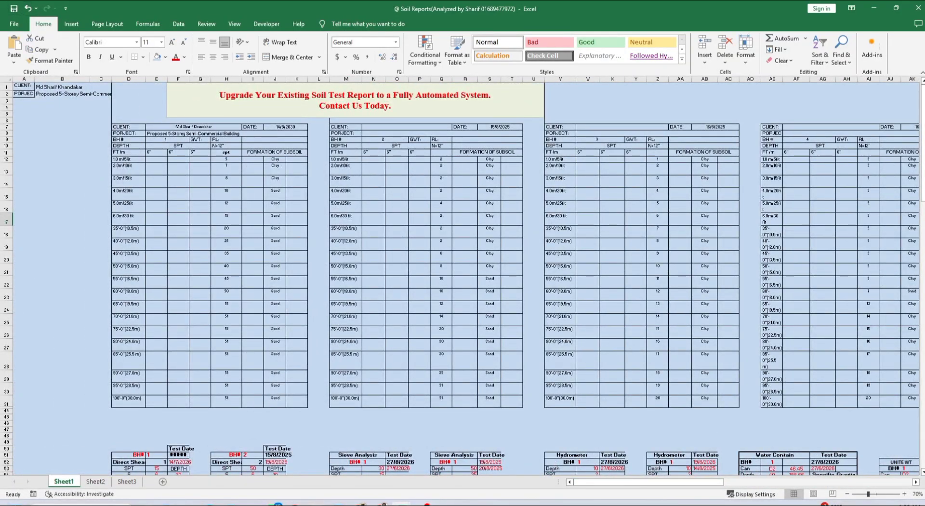
{"action": "left_click", "coordinate": [918, 8]}
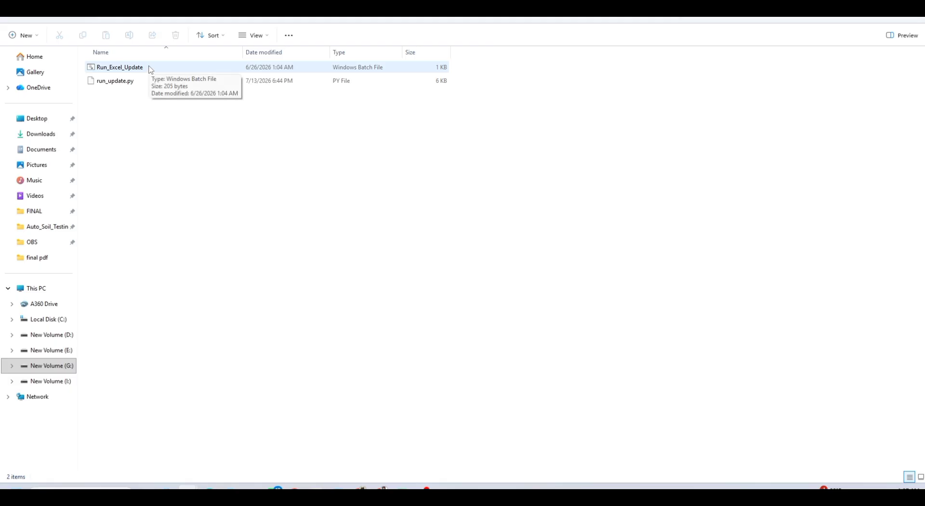
Run Run_Excel_Update.bat past the security warning and move its console window aside
{"action": "double_click", "coordinate": [148, 70]}
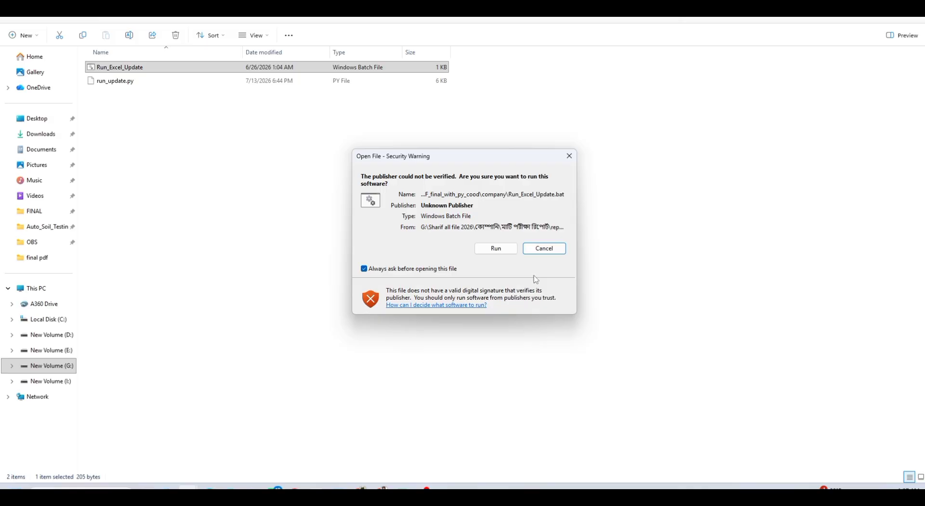
{"action": "left_click", "coordinate": [501, 248]}
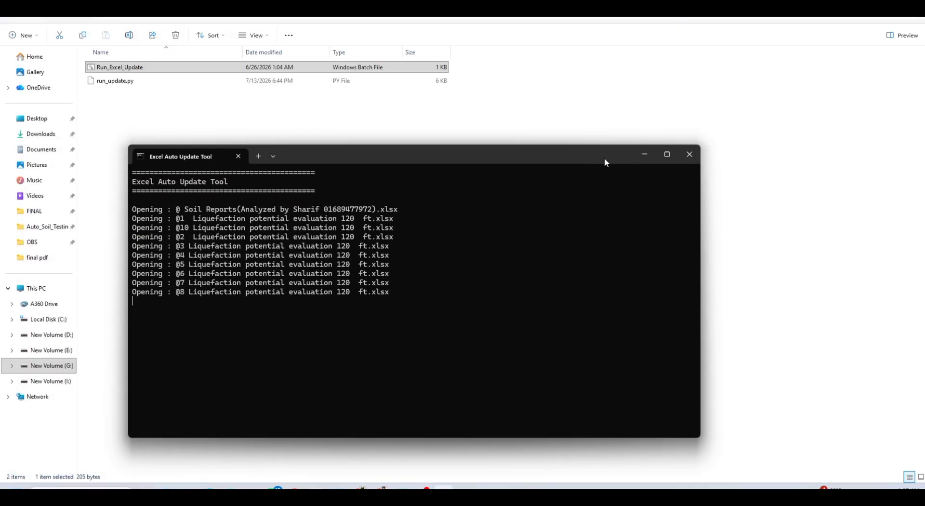
{"action": "left_click_drag", "start_coordinate": [604, 159], "coordinate": [684, 130]}
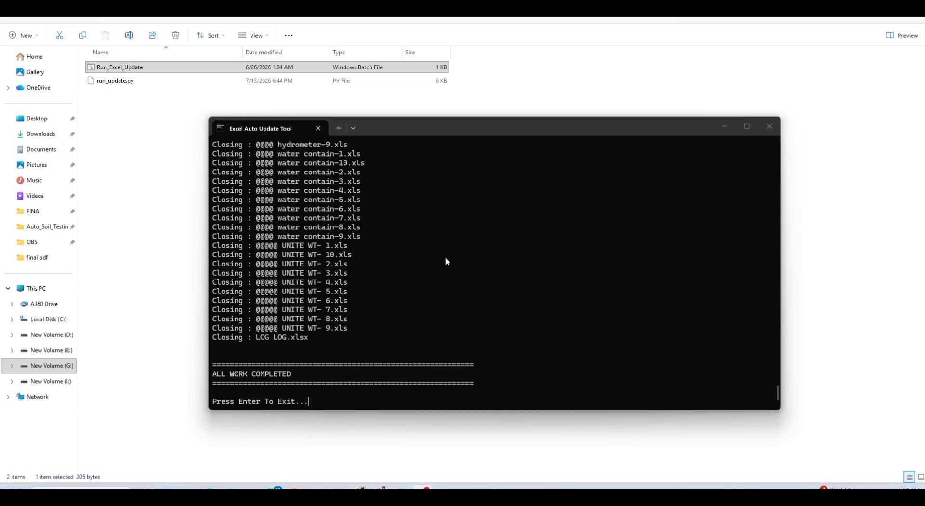
Close the update tool and open DIRECT SHEAR.pdf from the final pdf folder
{"action": "left_click", "coordinate": [770, 126]}
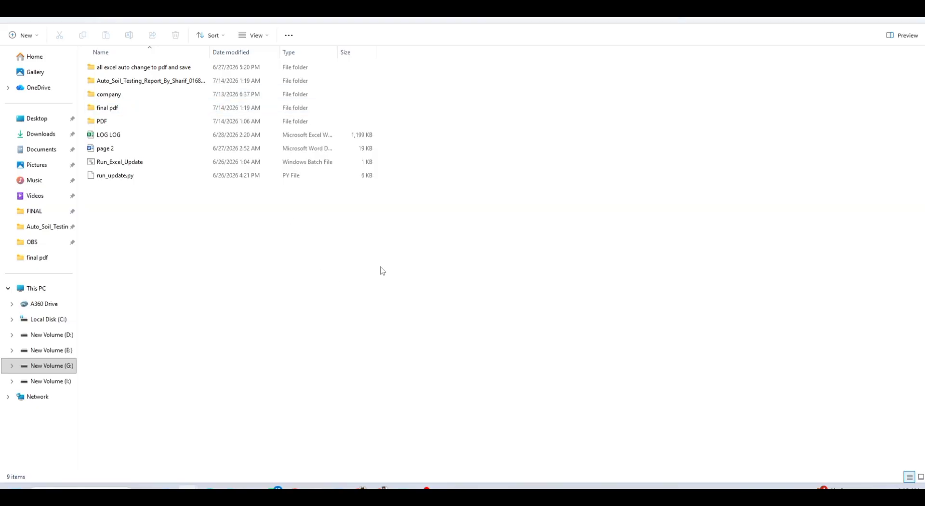
{"action": "double_click", "coordinate": [122, 110]}
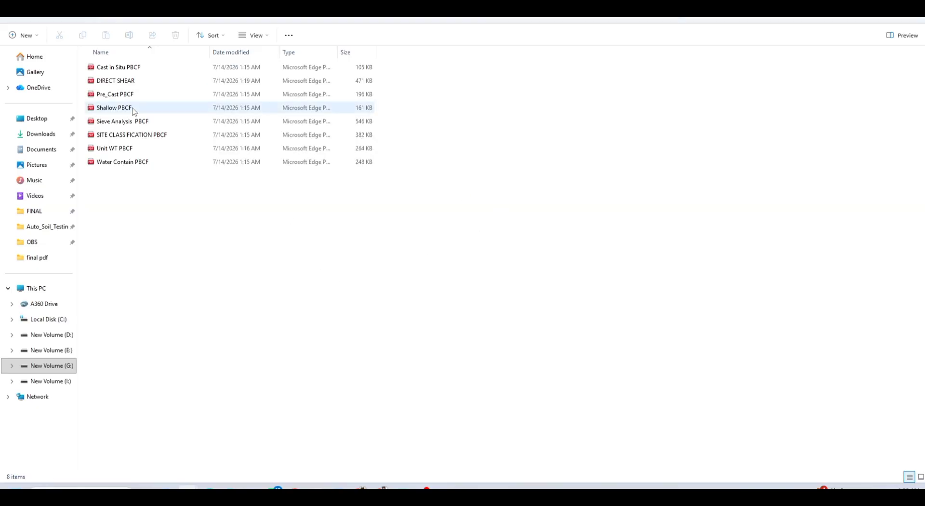
{"action": "double_click", "coordinate": [140, 84]}
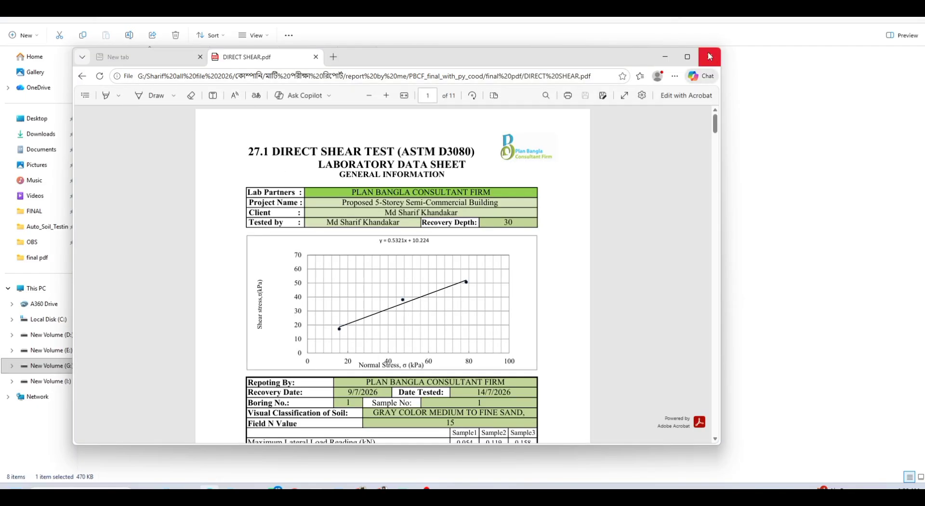
Maximize Edge and scroll through the 11-page DIRECT SHEAR report (Field N Value 15, friction angle 35)
{"action": "left_click", "coordinate": [688, 57]}
{"action": "scroll", "coordinate": [521, 161], "scroll_direction": "down", "scroll_amount": 4}
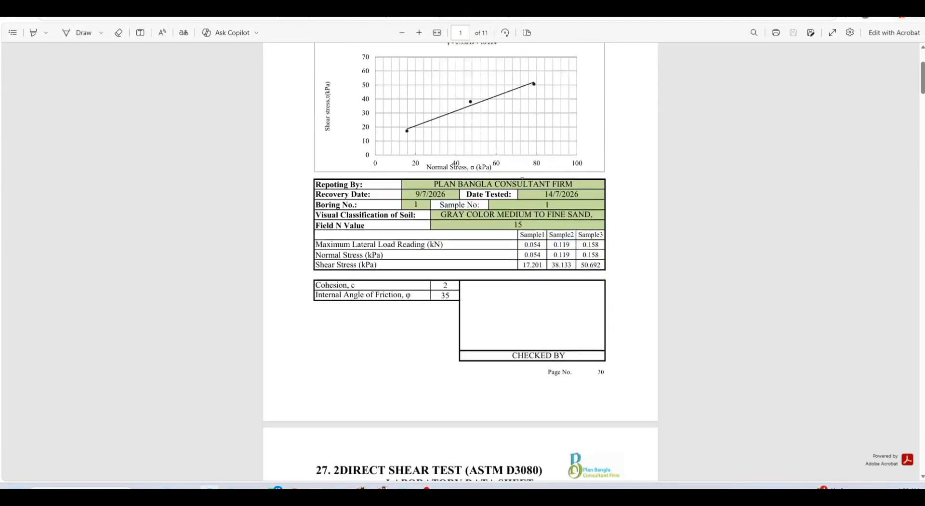
{"action": "scroll", "coordinate": [599, 322], "scroll_direction": "down", "scroll_amount": 8}
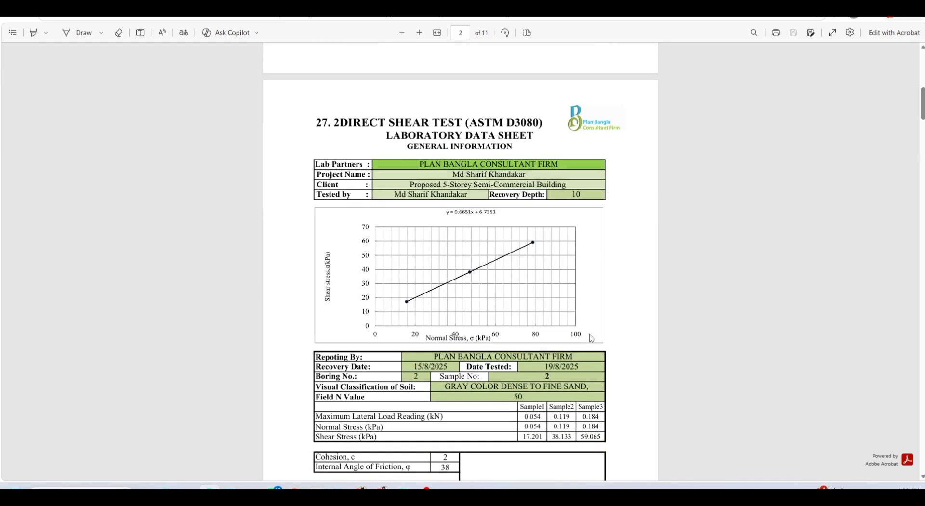
{"action": "scroll", "coordinate": [610, 456], "scroll_direction": "down", "scroll_amount": 9}
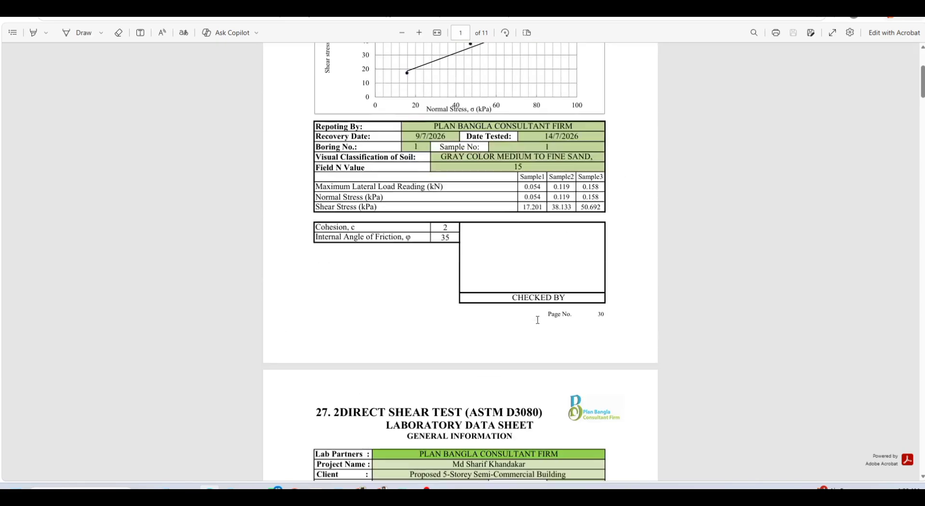
{"action": "scroll", "coordinate": [538, 319], "scroll_direction": "down", "scroll_amount": 20}
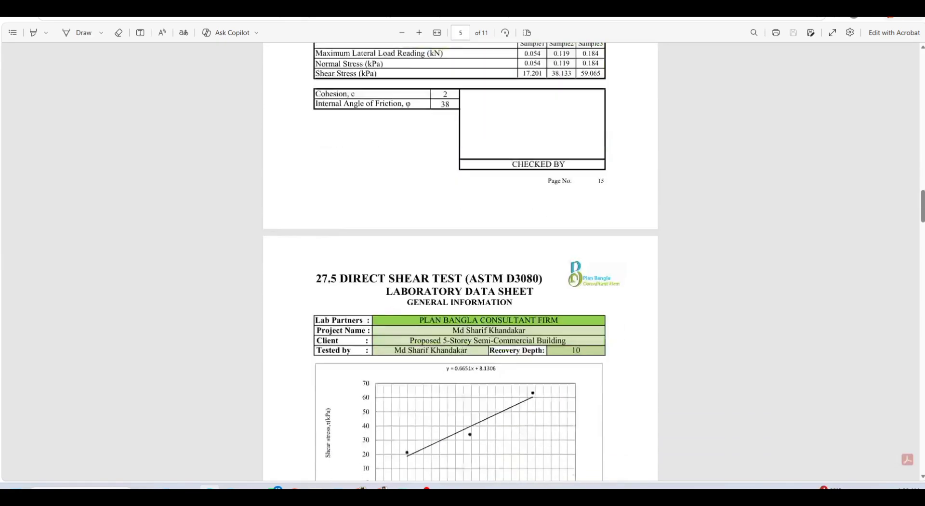
Close DIRECT SHEAR, then check the Shallow PBCF and Cast in Situ PBCF reports
{"action": "left_click", "coordinate": [915, 5]}
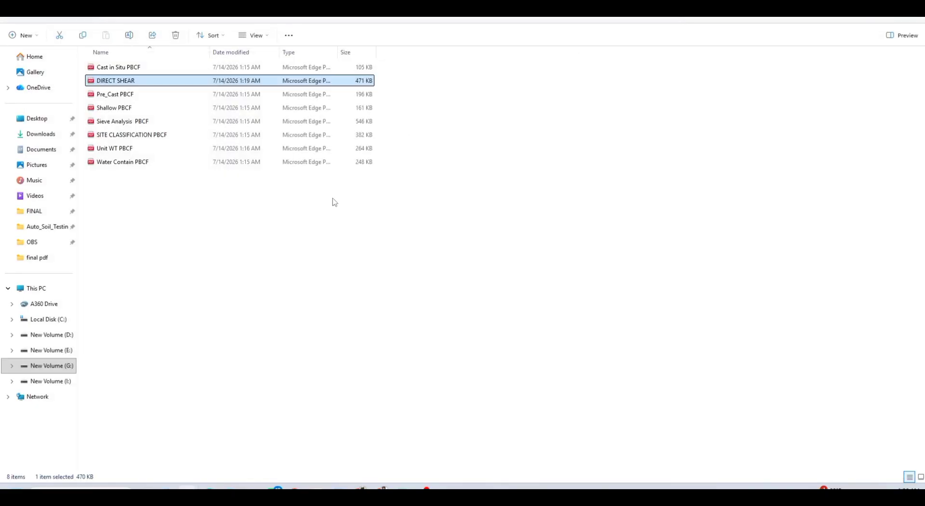
{"action": "left_click", "coordinate": [332, 199]}
{"action": "double_click", "coordinate": [115, 109]}
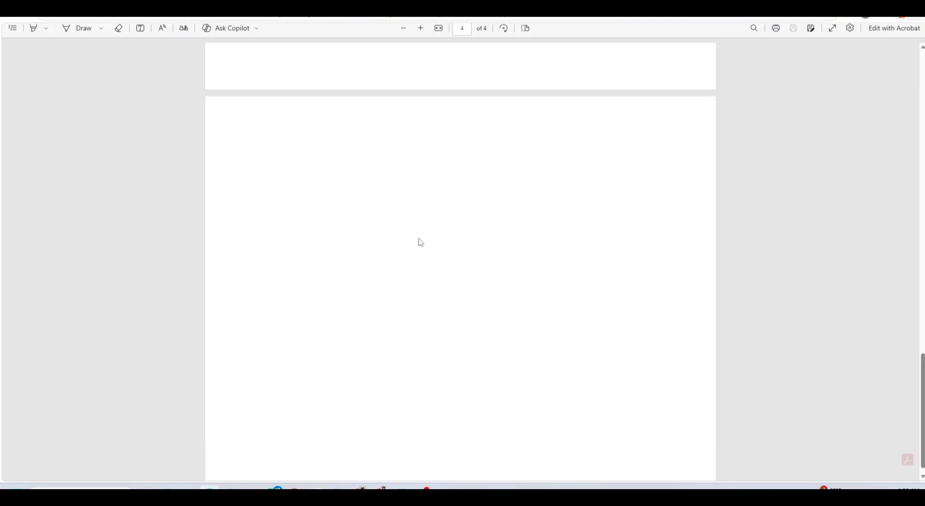
{"action": "scroll", "coordinate": [421, 243], "scroll_direction": "up", "scroll_amount": 20}
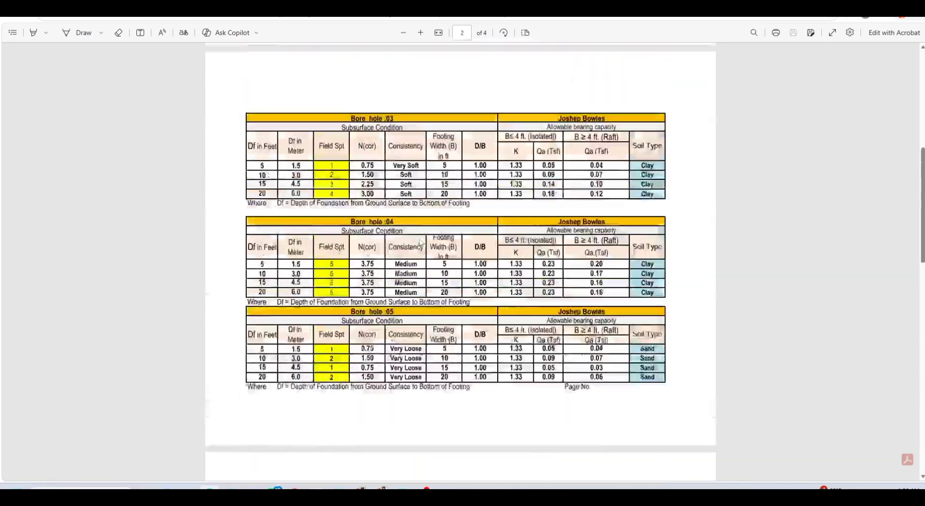
{"action": "key", "text": "alt+Tab"}
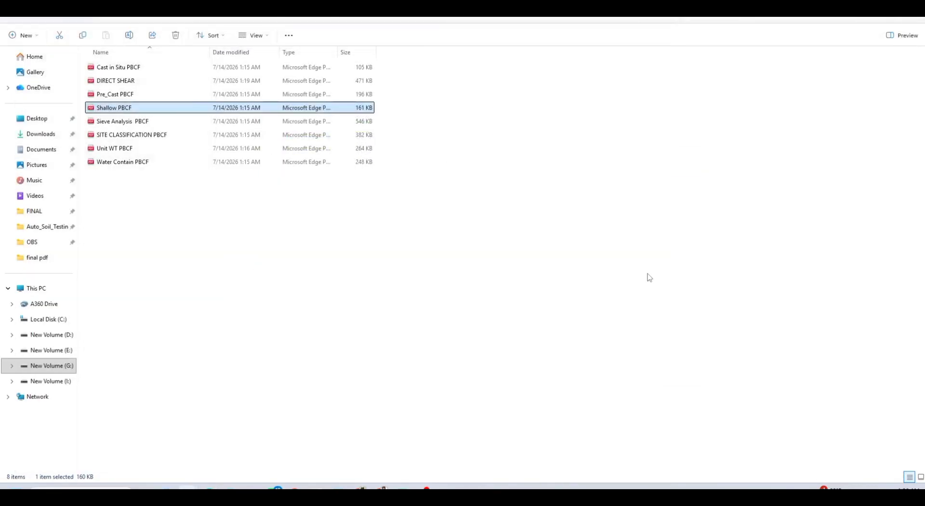
{"action": "left_click", "coordinate": [649, 277]}
{"action": "double_click", "coordinate": [165, 70]}
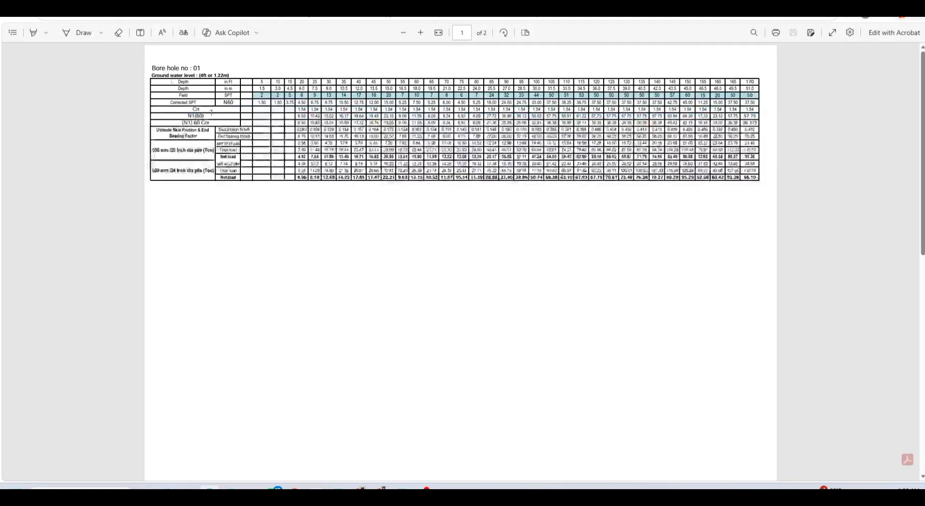
{"action": "key", "text": "alt+Tab"}
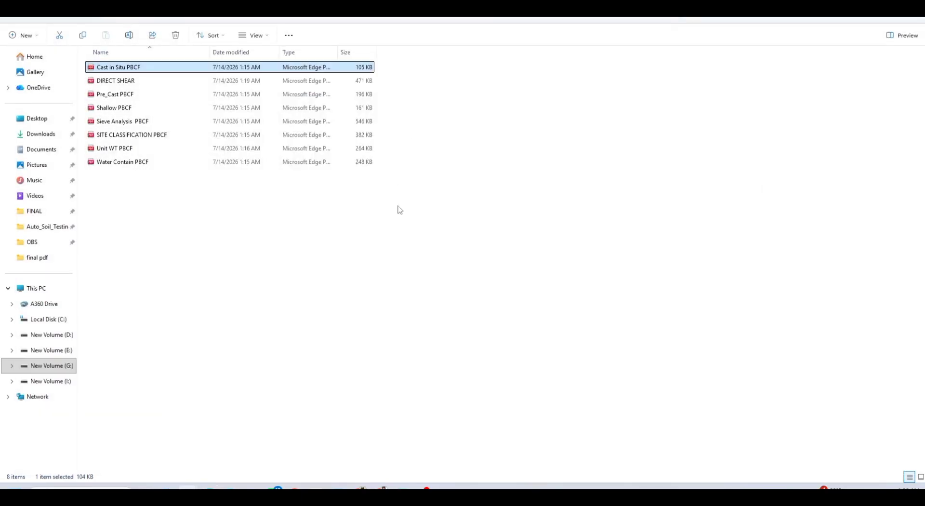
Check the Pre_Cast PBCF report and return to the folder
{"action": "left_click", "coordinate": [117, 98]}
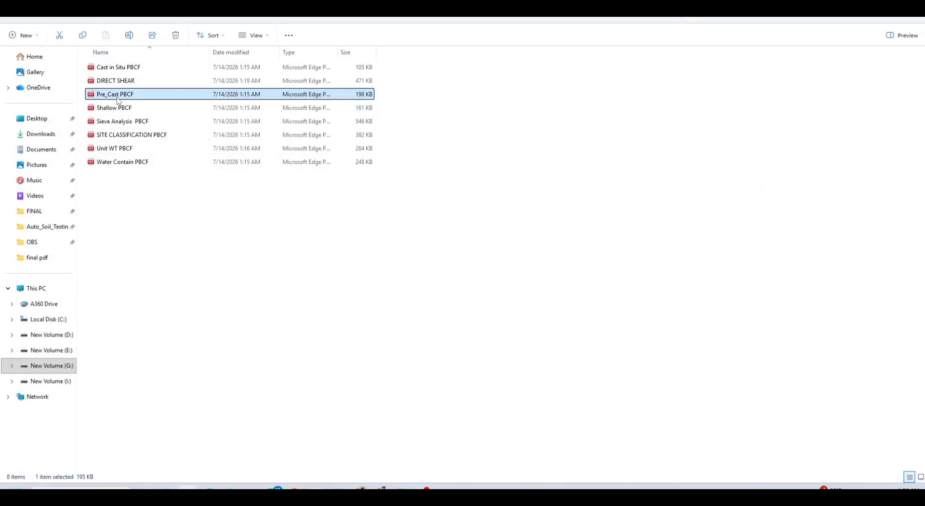
{"action": "double_click", "coordinate": [118, 99]}
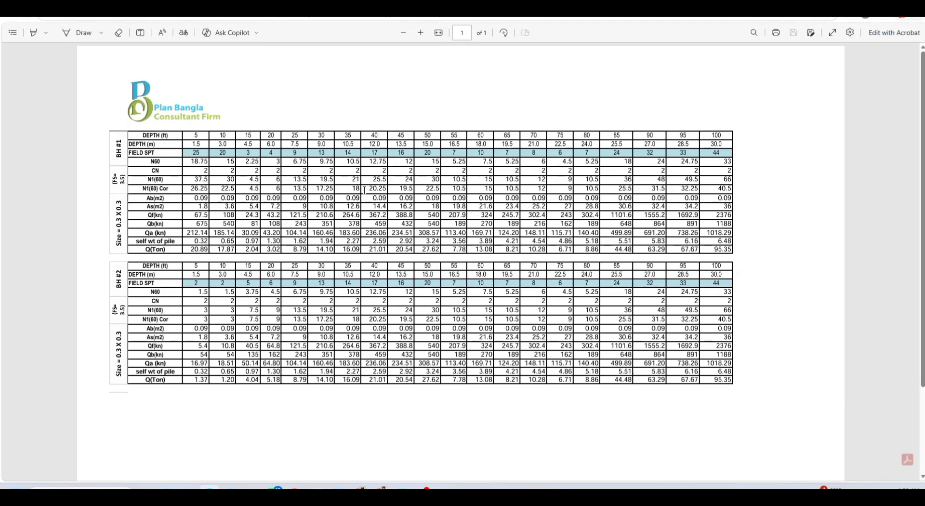
{"action": "scroll", "coordinate": [475, 152], "scroll_direction": "down", "scroll_amount": 3}
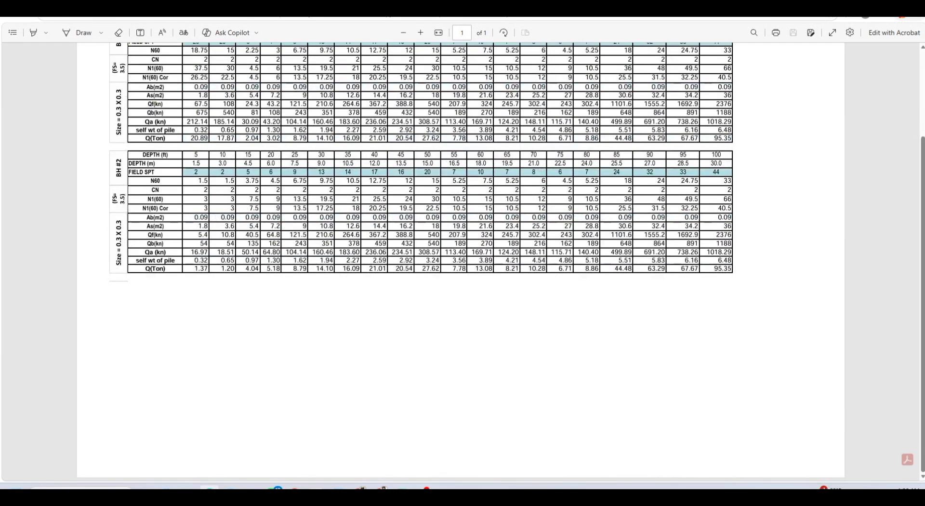
{"action": "key", "text": "alt+Tab"}
{"action": "left_click", "coordinate": [332, 190]}
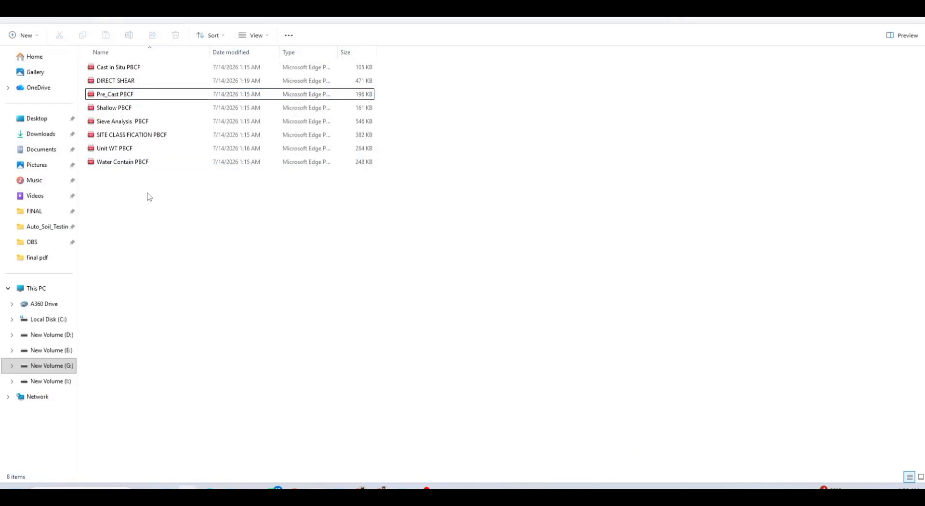
Review the 5-page SITE CLASSIFICATION PBCF report showing every bore hole as Site Class SD
{"action": "double_click", "coordinate": [152, 139]}
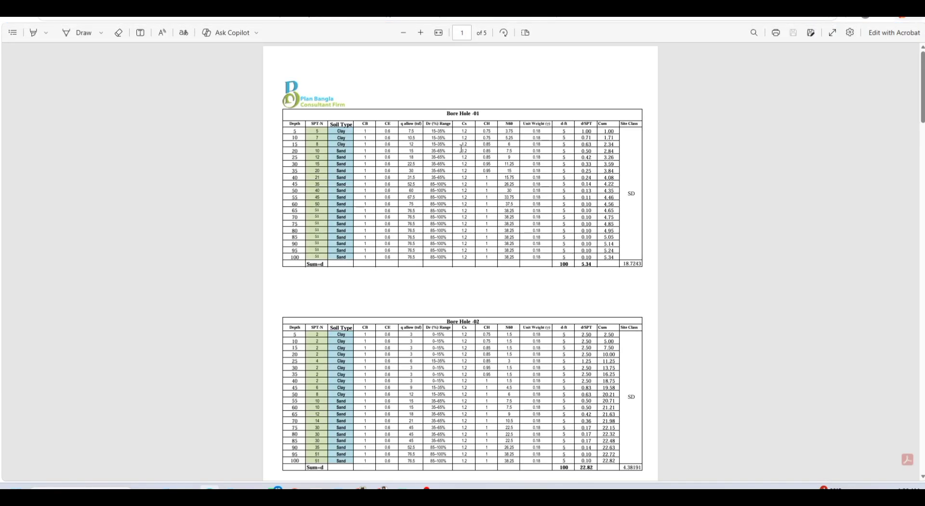
{"action": "scroll", "coordinate": [447, 150], "scroll_direction": "up", "scroll_amount": 3}
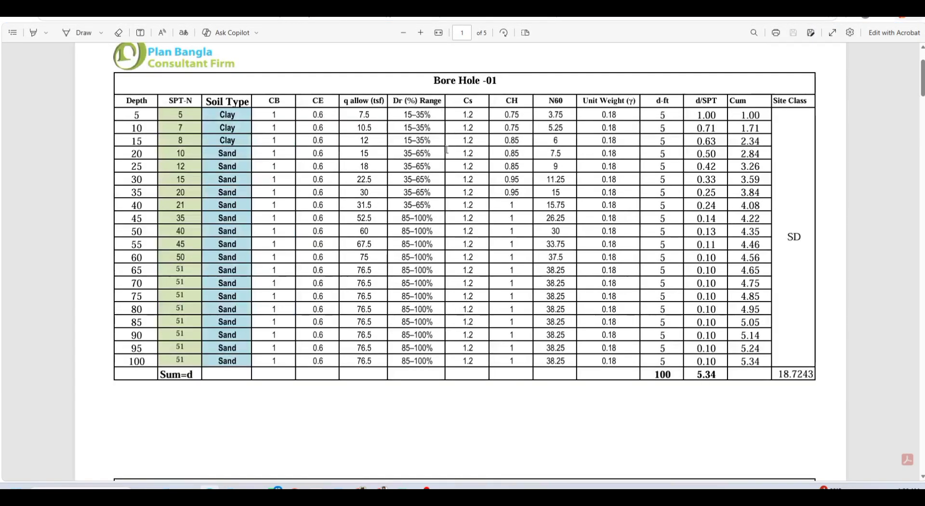
{"action": "scroll", "coordinate": [447, 149], "scroll_direction": "down", "scroll_amount": 3}
{"action": "scroll", "coordinate": [447, 149], "scroll_direction": "down", "scroll_amount": 15}
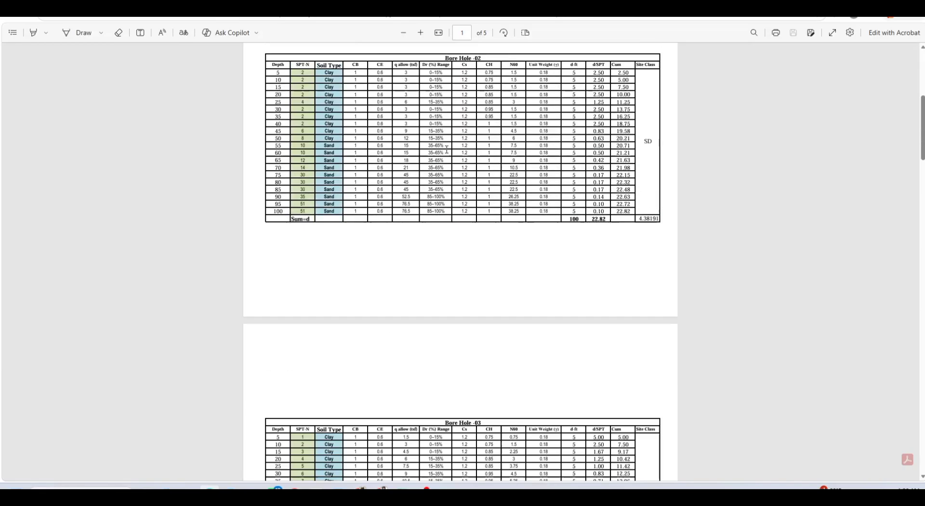
{"action": "scroll", "coordinate": [446, 150], "scroll_direction": "down", "scroll_amount": 20}
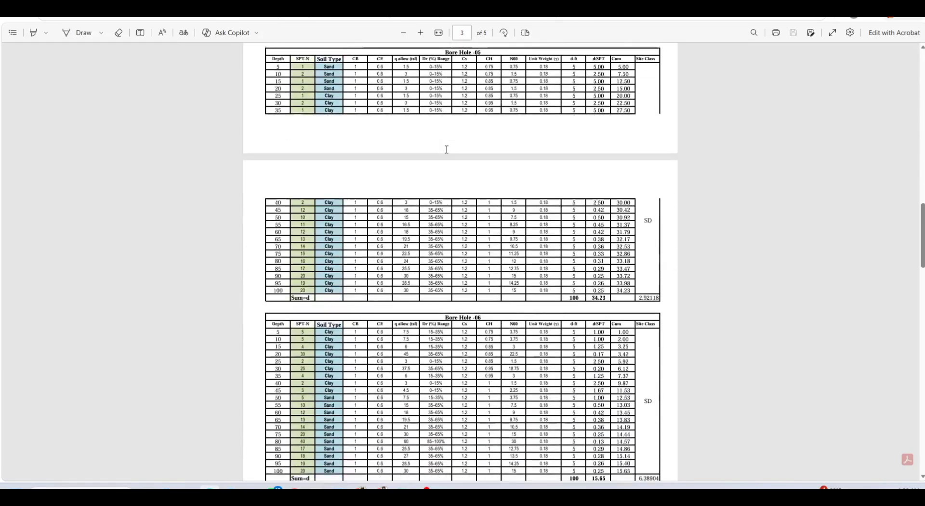
{"action": "scroll", "coordinate": [447, 150], "scroll_direction": "down", "scroll_amount": 15}
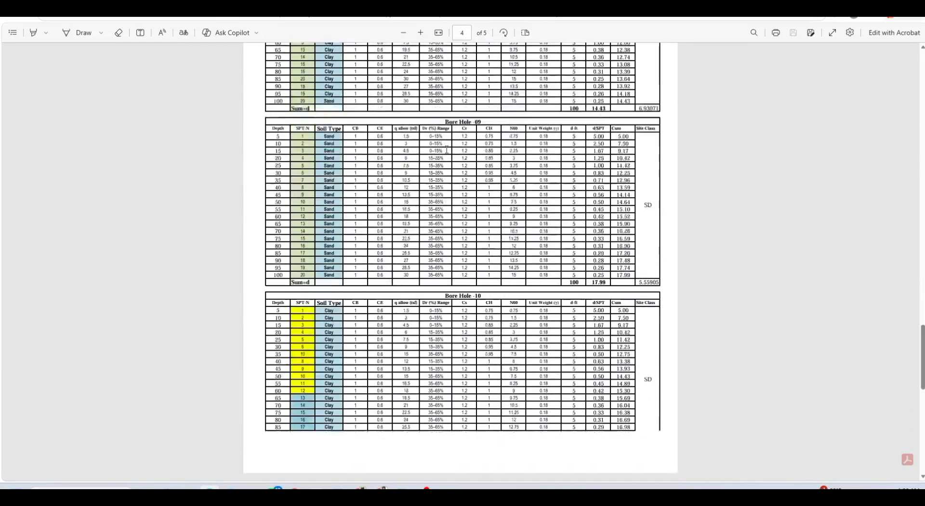